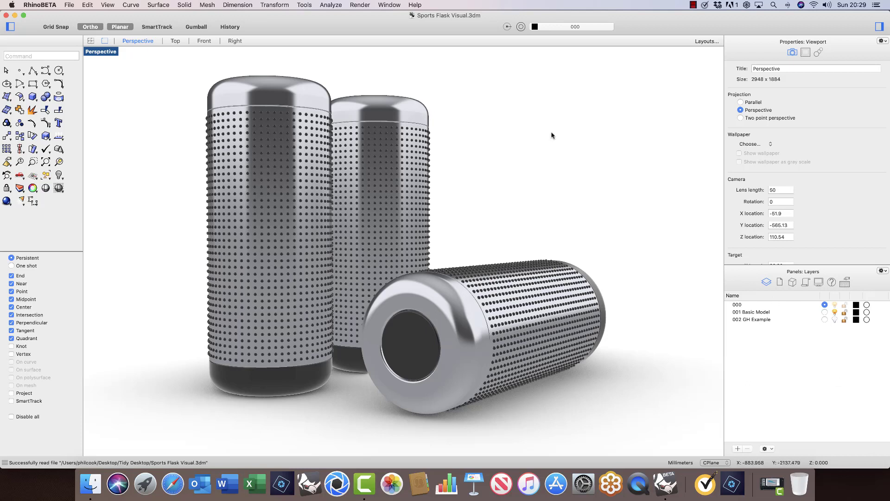
Step: Choose Rhino for Windows as the interface theme in the preferences and close them
{"action": "left_click", "coordinate": [38, 5]}
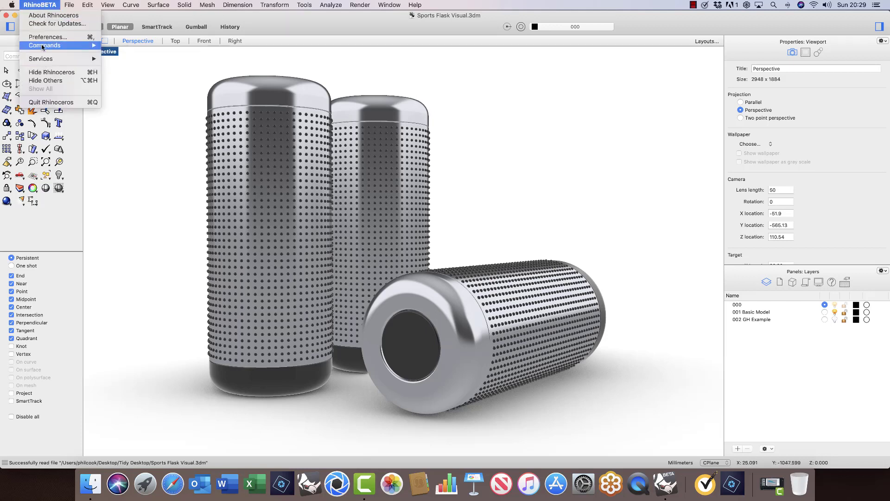
{"action": "left_click", "coordinate": [42, 37]}
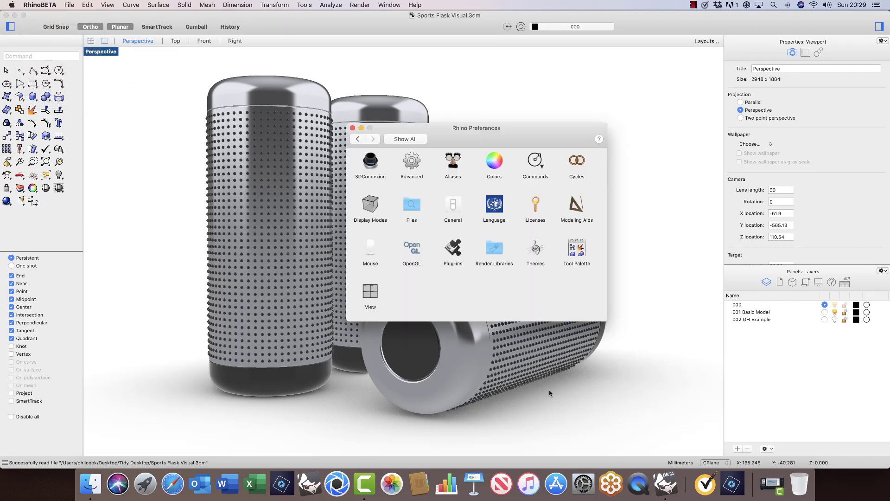
{"action": "left_click", "coordinate": [532, 252]}
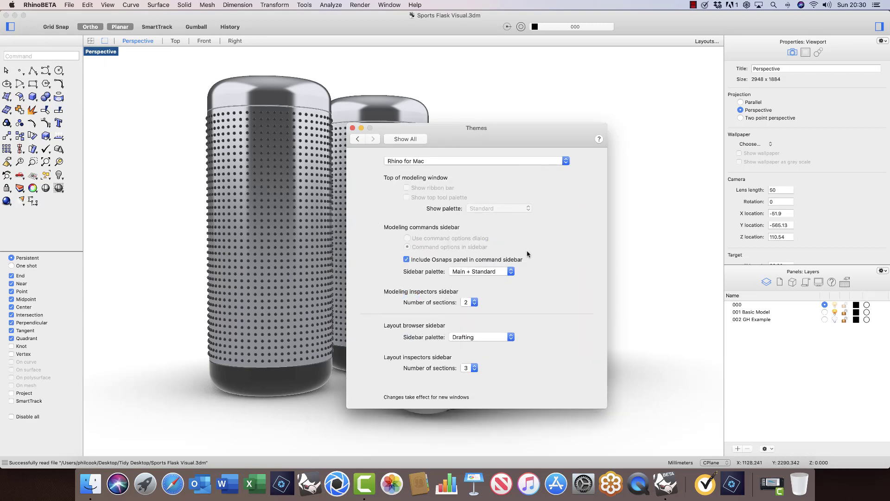
{"action": "left_click", "coordinate": [418, 161]}
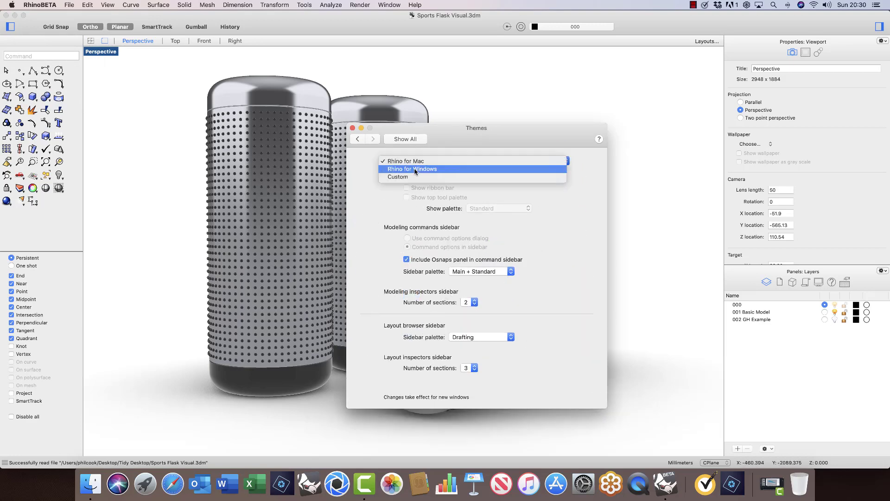
{"action": "left_click", "coordinate": [415, 170]}
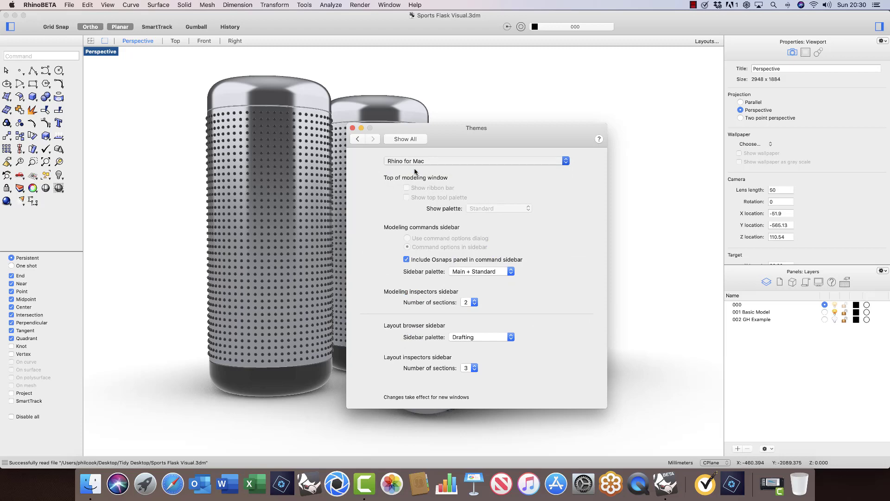
{"action": "left_click", "coordinate": [353, 128]}
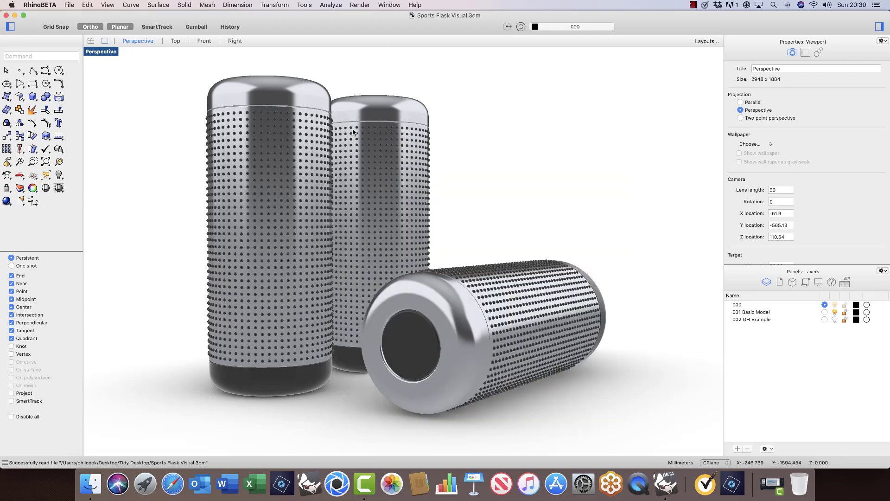
Step: Maximize the Perspective viewport and save the box model to the Desktop as Test
{"action": "left_click", "coordinate": [69, 6]}
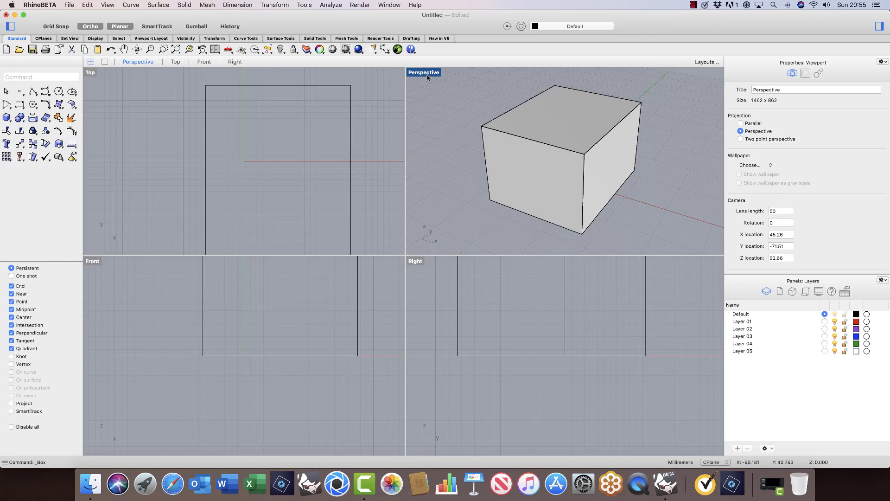
{"action": "double_click", "coordinate": [427, 74]}
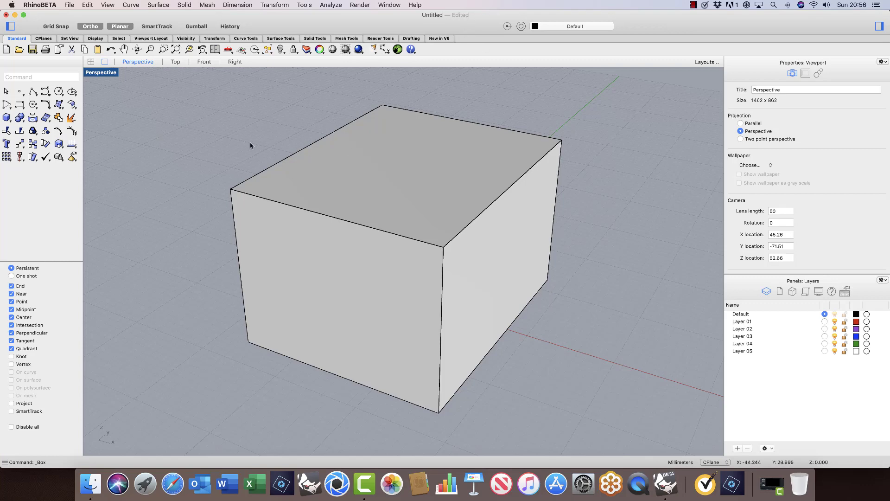
{"action": "left_click", "coordinate": [70, 5]}
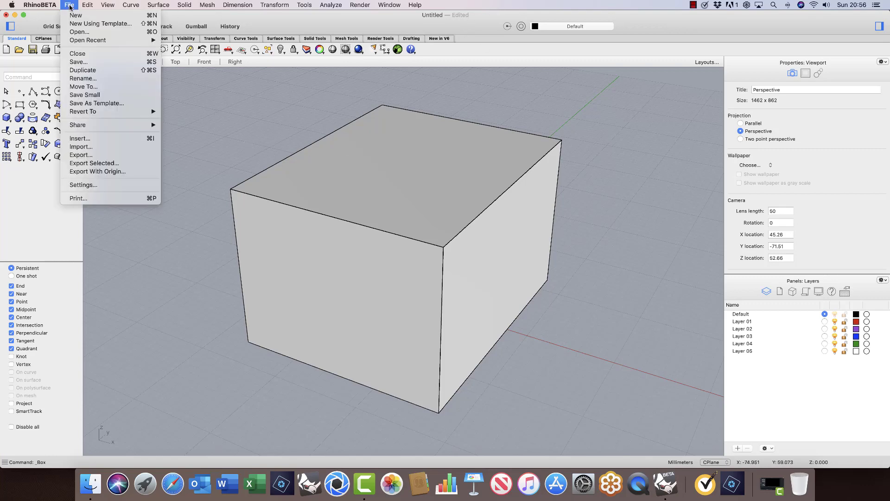
{"action": "left_click", "coordinate": [78, 61]}
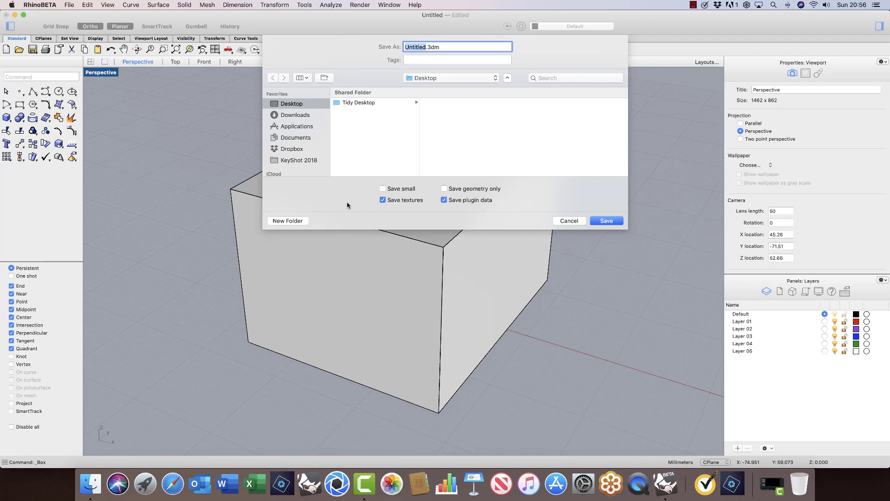
{"action": "type", "text": "Test"}
{"action": "left_click", "coordinate": [606, 221]}
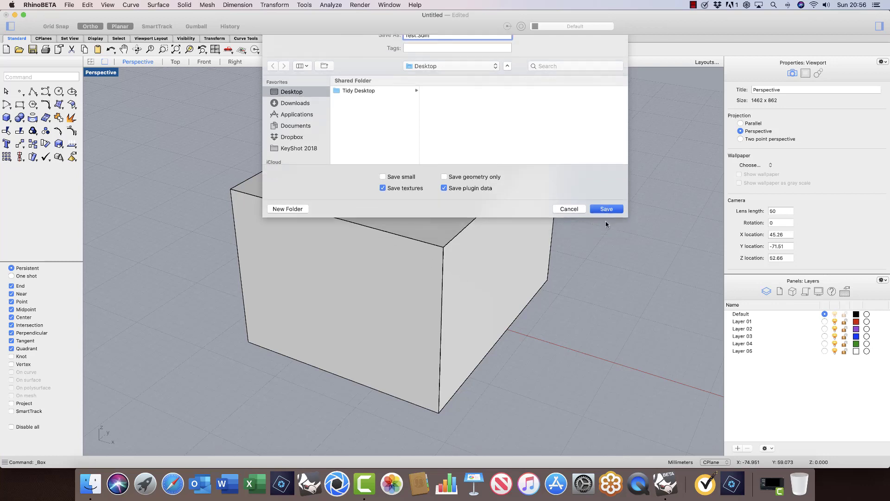
Step: Delete the box and make Layer 01 the current layer
{"action": "left_click", "coordinate": [441, 280]}
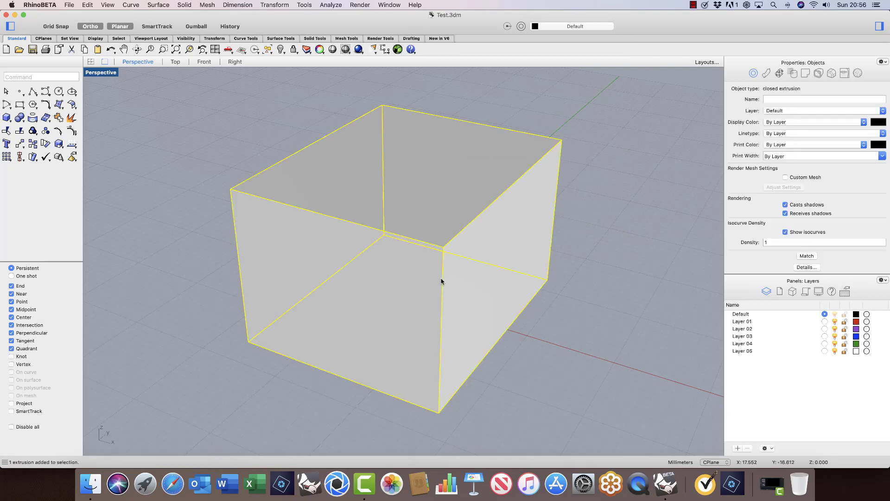
{"action": "key", "text": "Delete"}
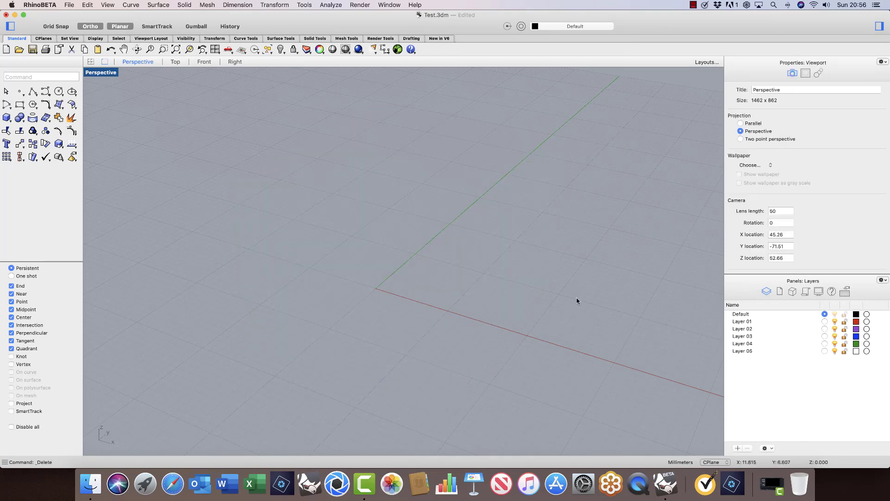
{"action": "left_click", "coordinate": [825, 321]}
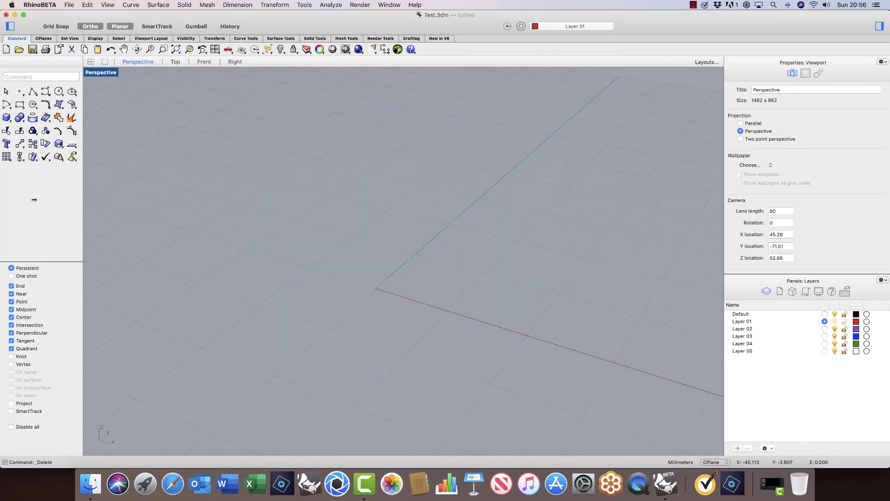
Step: Create a vertical solid cylinder about 17 mm high near the origin and save the file
{"action": "left_click", "coordinate": [8, 118]}
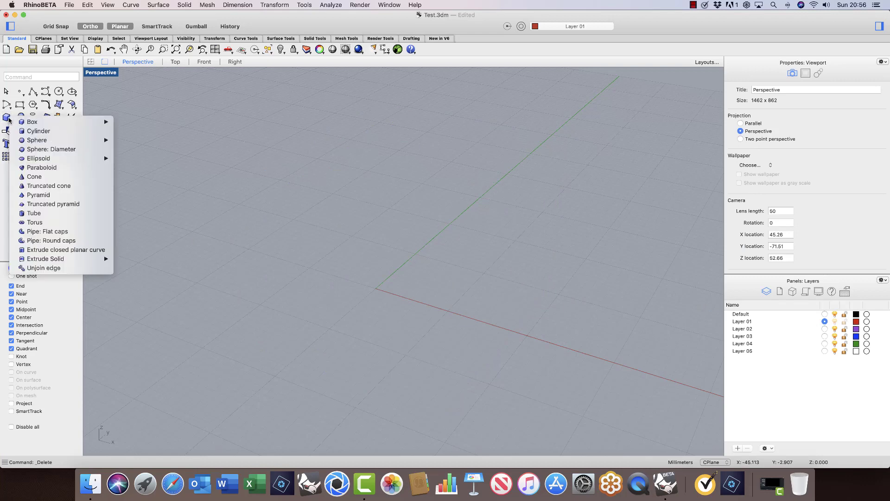
{"action": "left_click", "coordinate": [29, 131]}
{"action": "left_click", "coordinate": [381, 266]}
{"action": "left_click", "coordinate": [509, 290]}
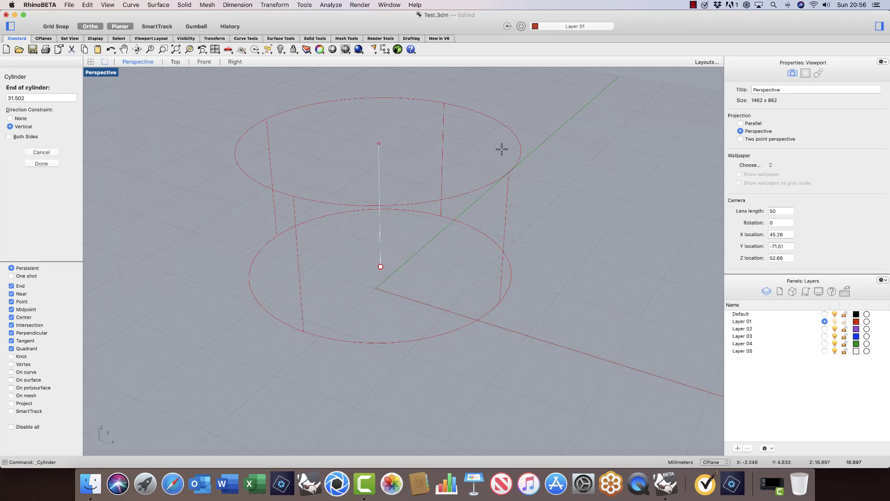
{"action": "left_click", "coordinate": [502, 149]}
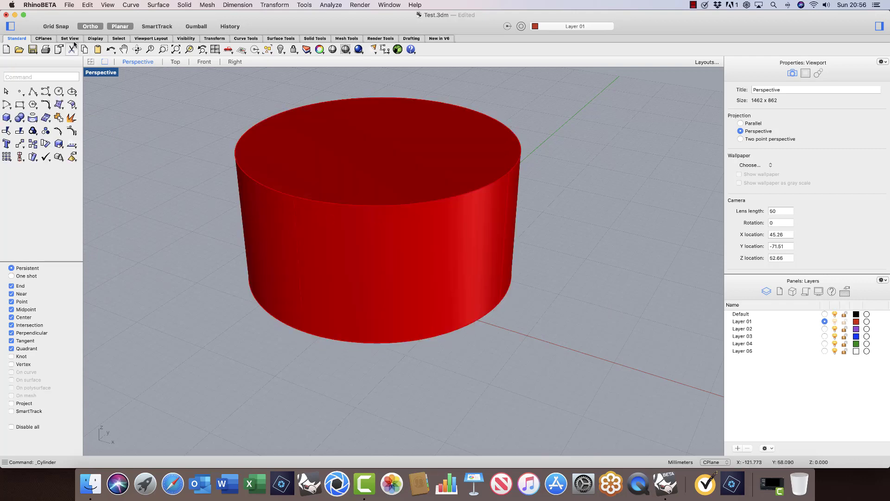
{"action": "left_click", "coordinate": [70, 5]}
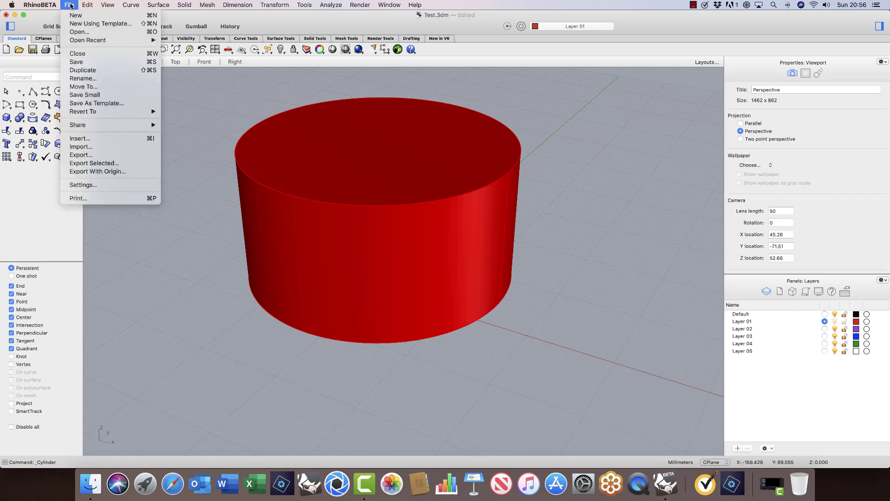
{"action": "left_click", "coordinate": [77, 65]}
Step: Delete the cylinder and make Layer 02 the current layer
{"action": "left_click", "coordinate": [440, 277]}
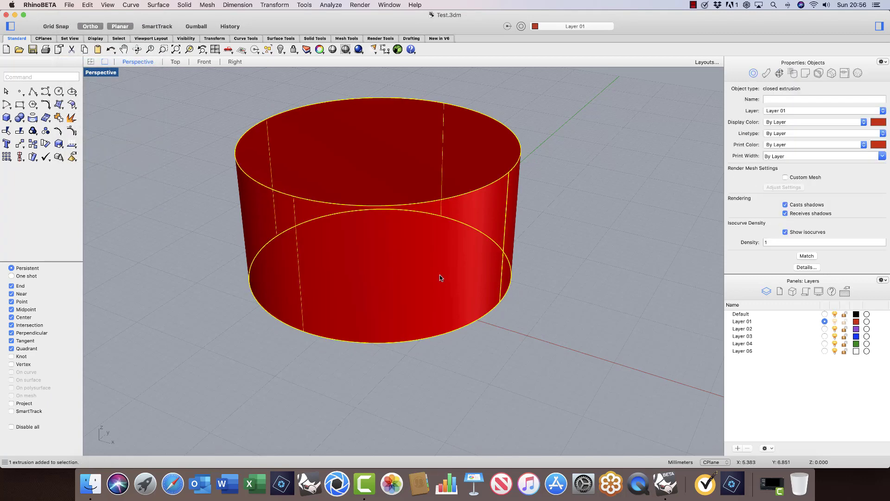
{"action": "key", "text": "Delete"}
{"action": "left_click", "coordinate": [824, 329]}
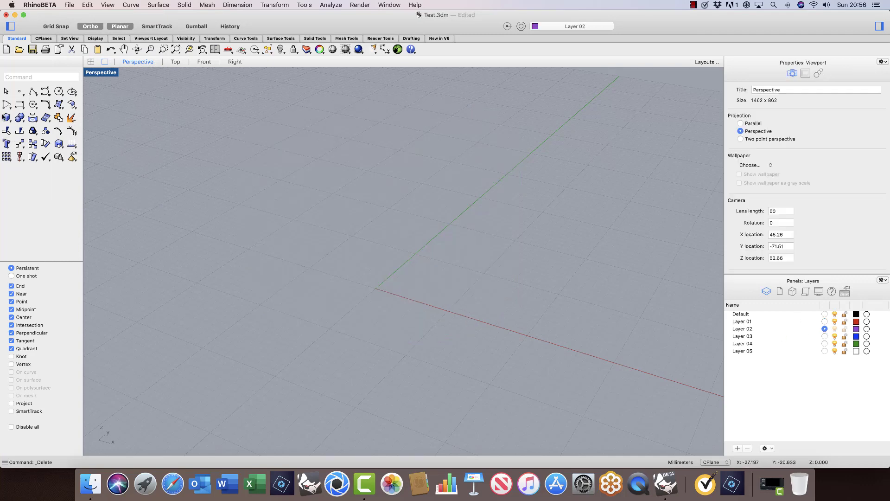
Step: Create a sphere from centre and radius near the origin and save the file
{"action": "left_click", "coordinate": [5, 120]}
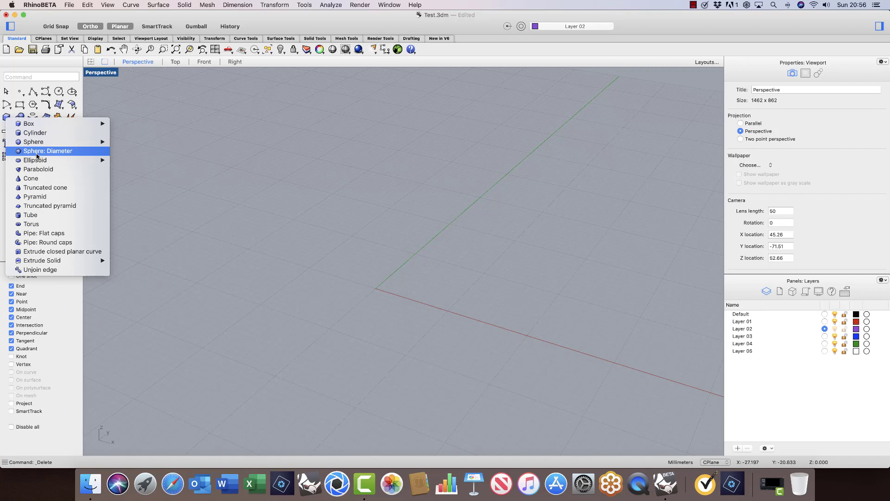
{"action": "mouse_move", "coordinate": [34, 142]}
{"action": "left_click", "coordinate": [174, 145]}
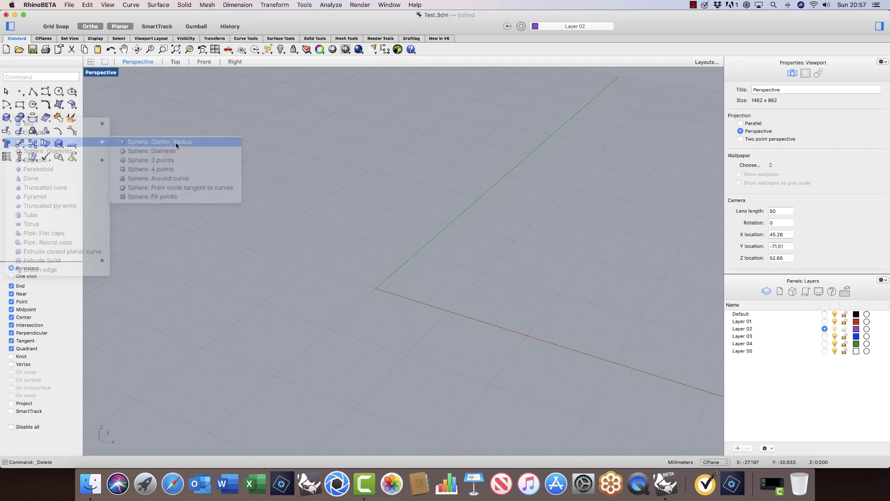
{"action": "left_click", "coordinate": [374, 212]}
{"action": "left_click", "coordinate": [487, 235]}
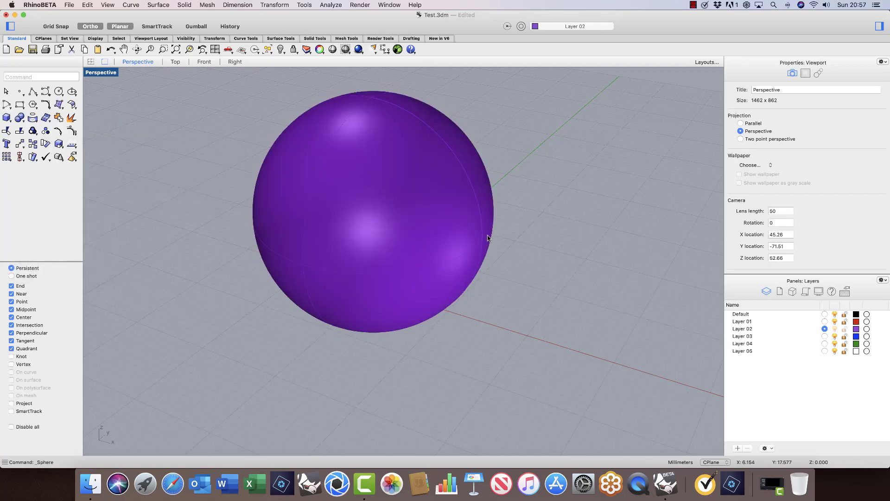
{"action": "left_click", "coordinate": [68, 5]}
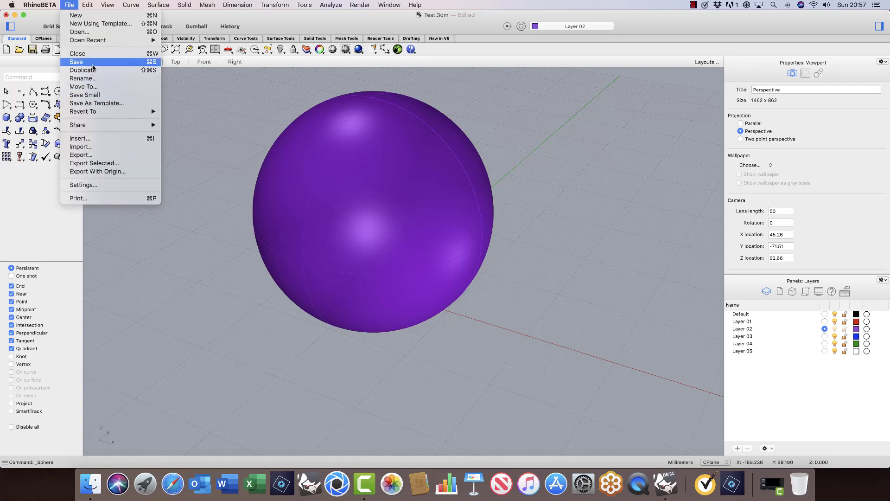
{"action": "left_click", "coordinate": [174, 152]}
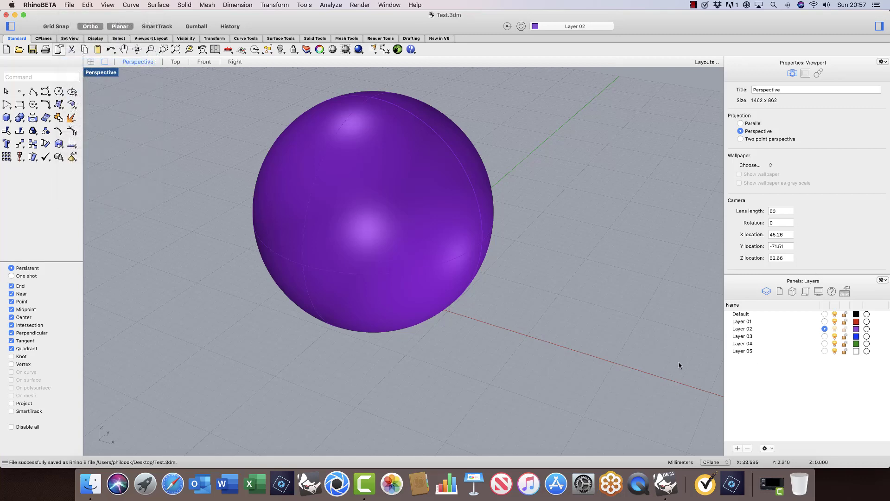
Step: Delete the sphere and make Layer 03 the current layer
{"action": "left_click", "coordinate": [418, 286]}
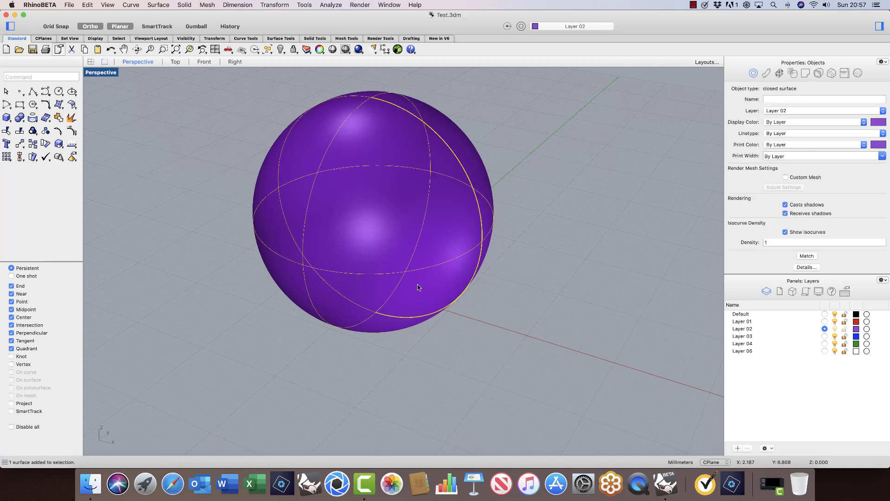
{"action": "key", "text": "Delete"}
{"action": "left_click", "coordinate": [824, 336]}
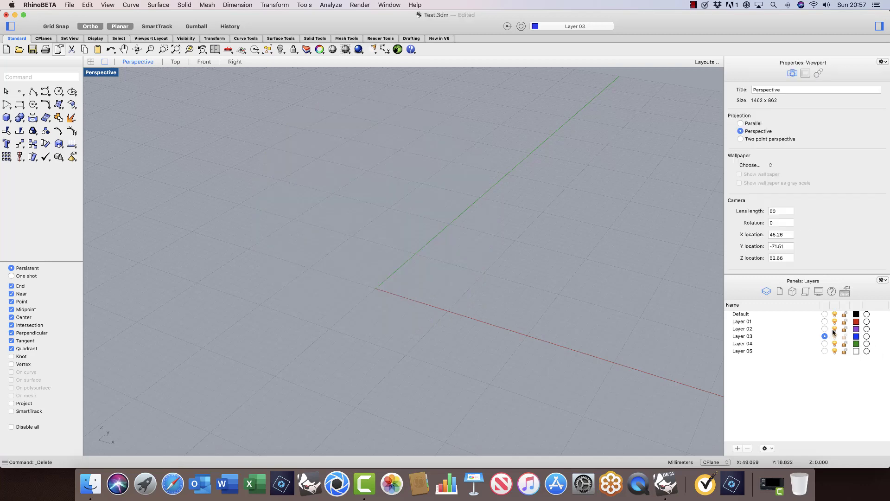
Step: Create a vertical solid cone with its base centred near the origin and save the file
{"action": "left_click", "coordinate": [5, 121]}
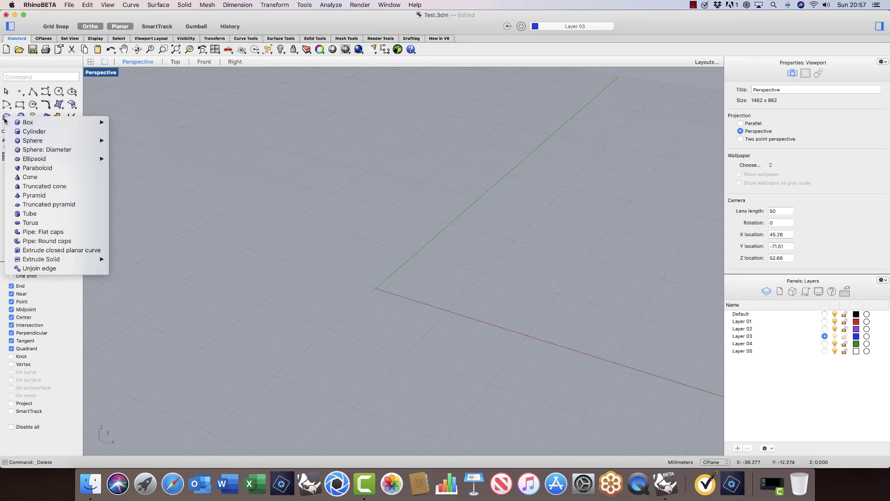
{"action": "left_click", "coordinate": [38, 181]}
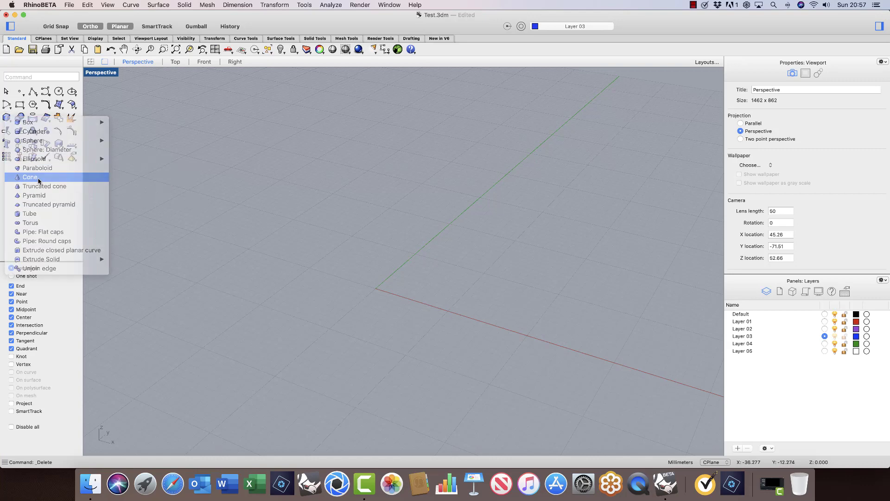
{"action": "left_click", "coordinate": [389, 291]}
{"action": "left_click", "coordinate": [516, 314]}
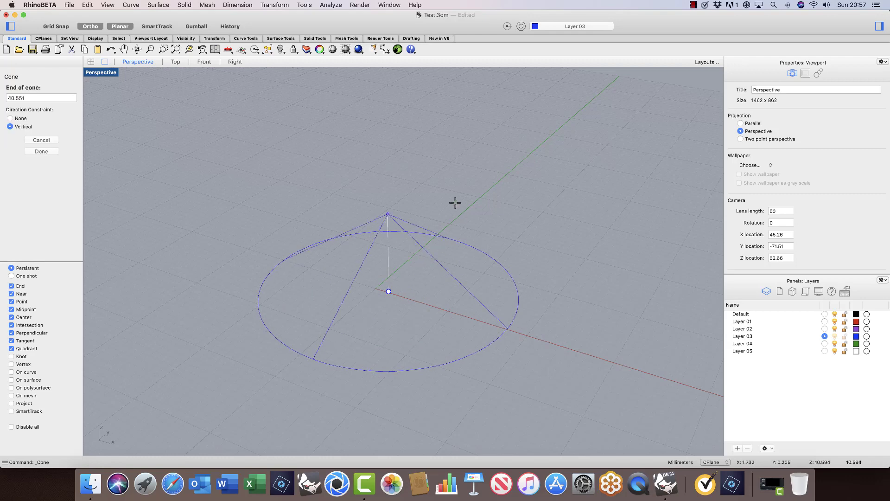
{"action": "left_click", "coordinate": [440, 119]}
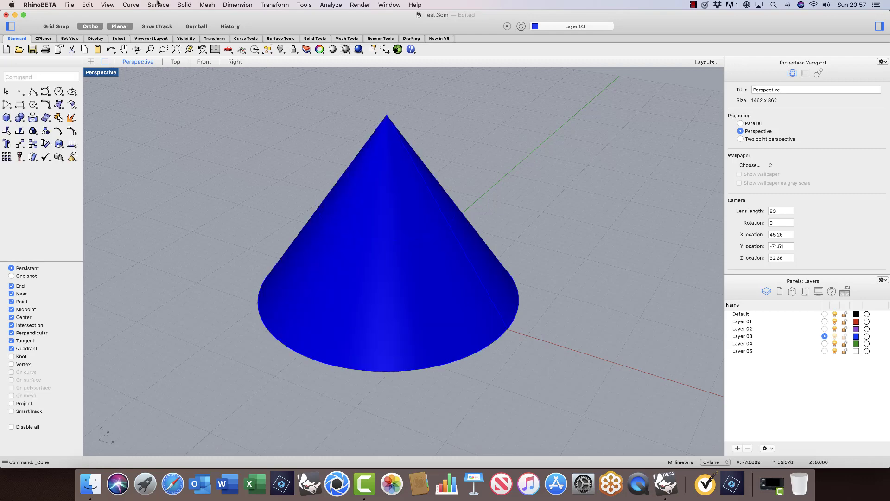
{"action": "left_click", "coordinate": [69, 5]}
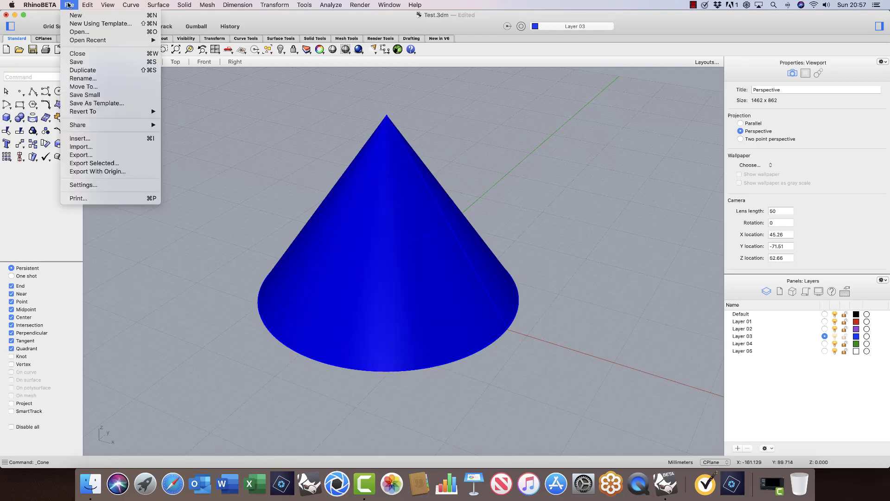
{"action": "left_click", "coordinate": [76, 62]}
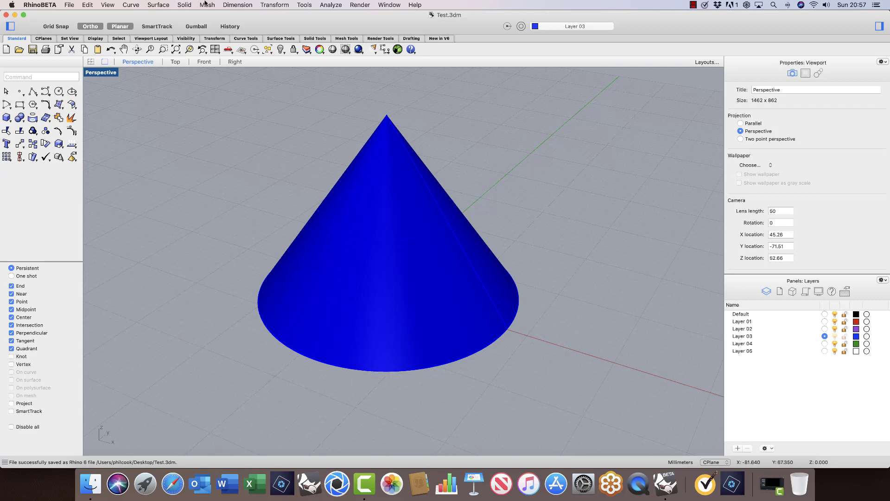
Step: Browse all saved versions of Test.3dm and step back through the sphere and cylinder versions to the box version
{"action": "left_click", "coordinate": [70, 5]}
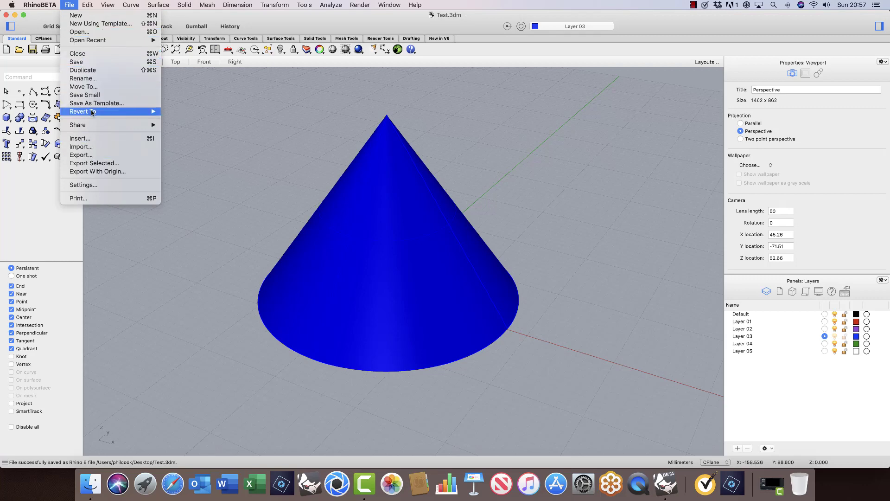
{"action": "mouse_move", "coordinate": [92, 113]}
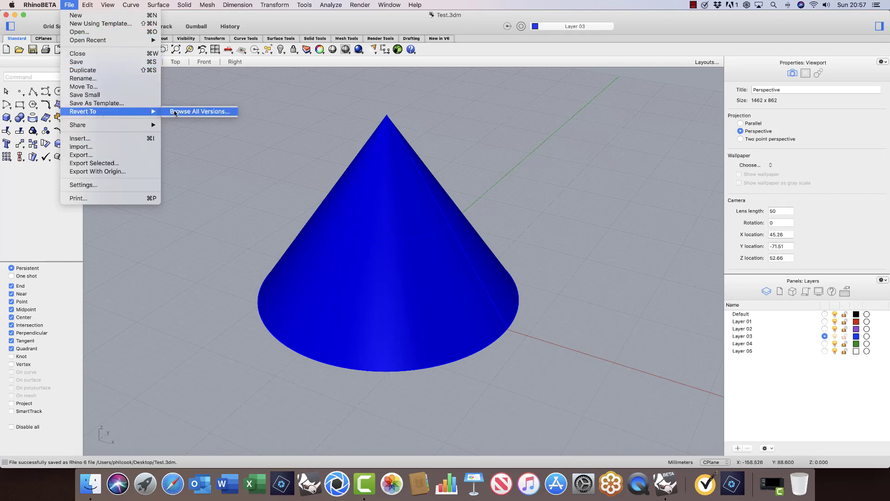
{"action": "left_click", "coordinate": [195, 111]}
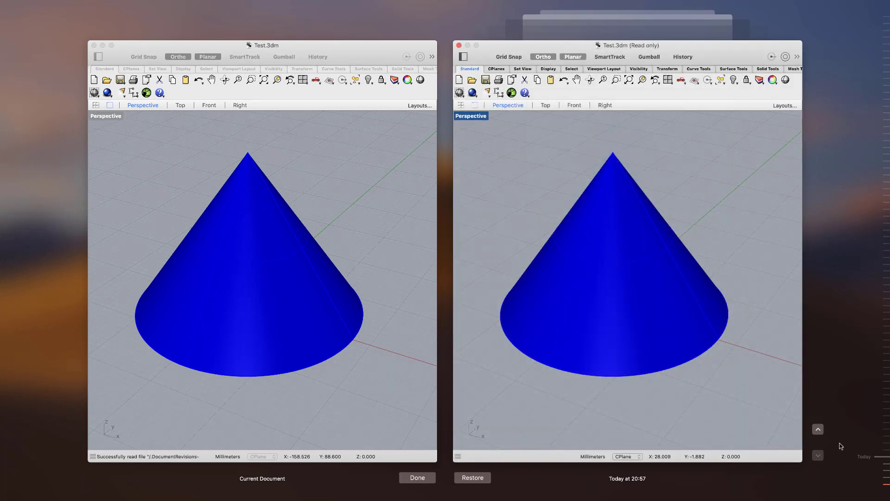
{"action": "left_click", "coordinate": [818, 430]}
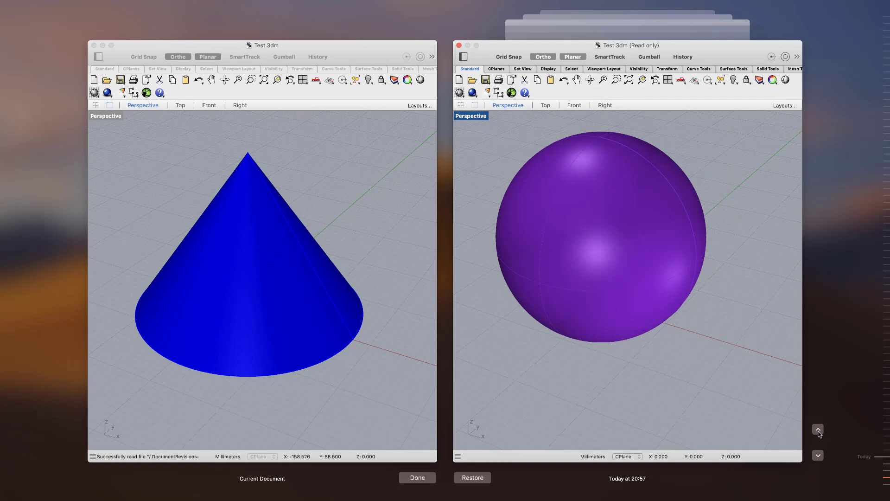
{"action": "left_click", "coordinate": [819, 431]}
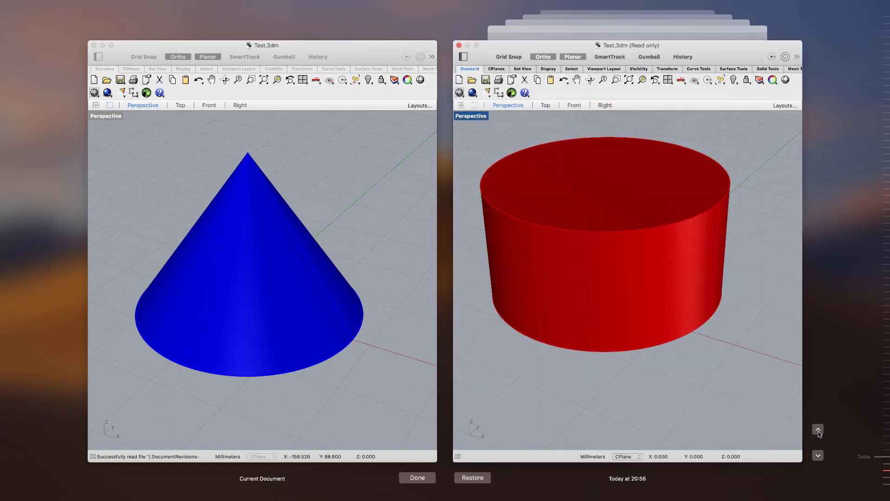
{"action": "left_click", "coordinate": [818, 431]}
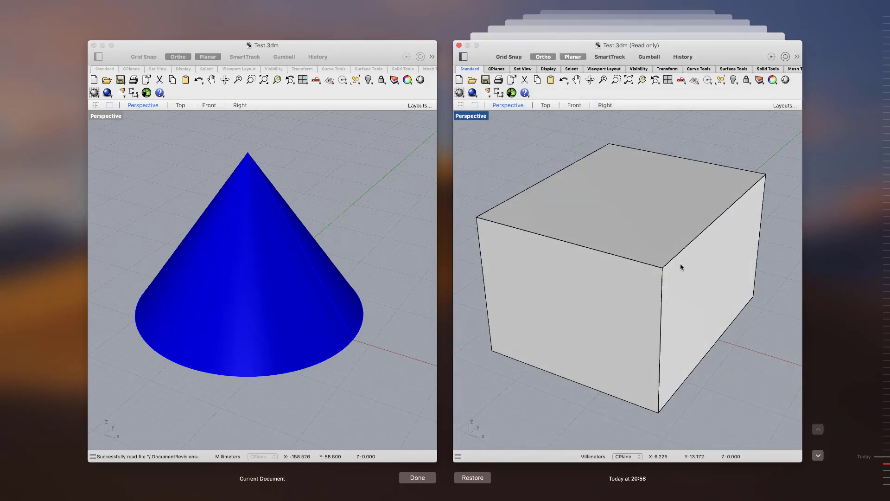
Step: Select the grey box in the earlier read-only version and copy it to the clipboard
{"action": "right_click_drag", "start_coordinate": [682, 265], "coordinate": [627, 262]}
{"action": "scroll", "coordinate": [628, 263], "scroll_direction": "down", "scroll_amount": 4}
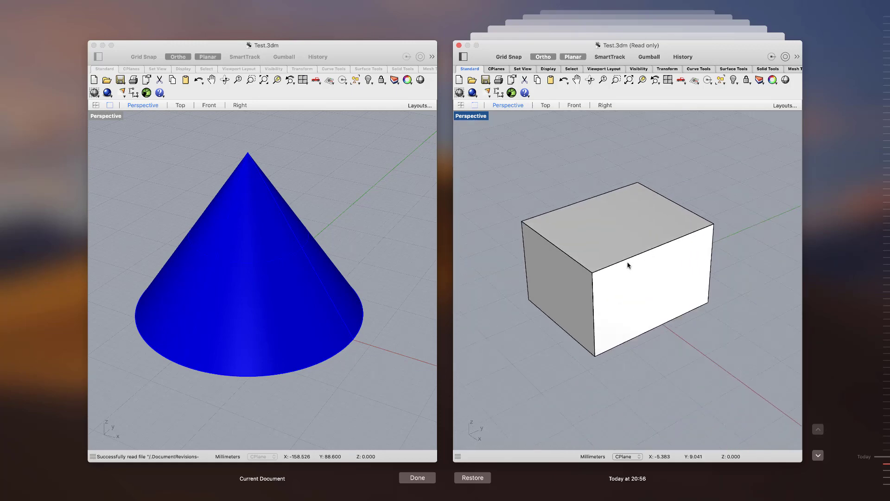
{"action": "scroll", "coordinate": [627, 262], "scroll_direction": "up", "scroll_amount": 2}
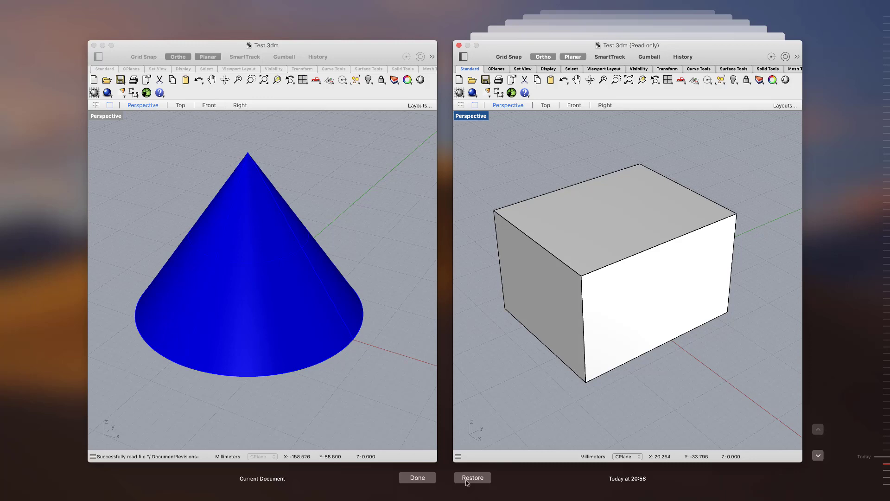
{"action": "left_click", "coordinate": [616, 325]}
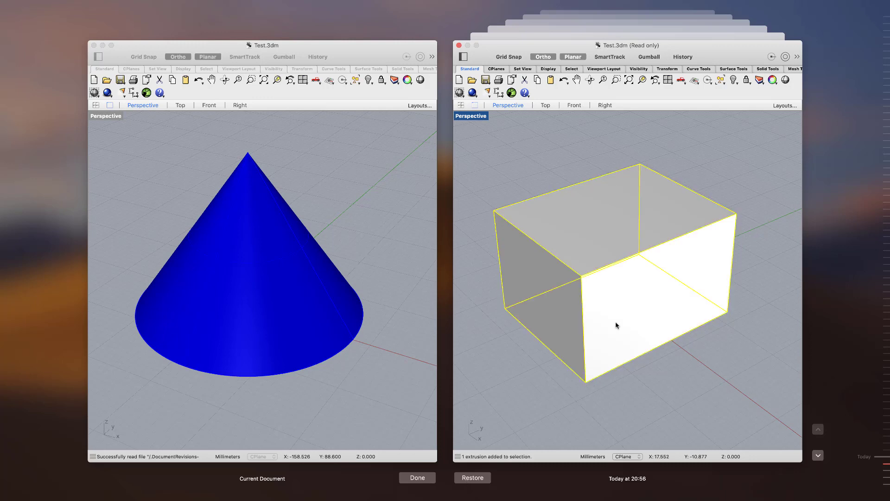
{"action": "key", "text": "super+c"}
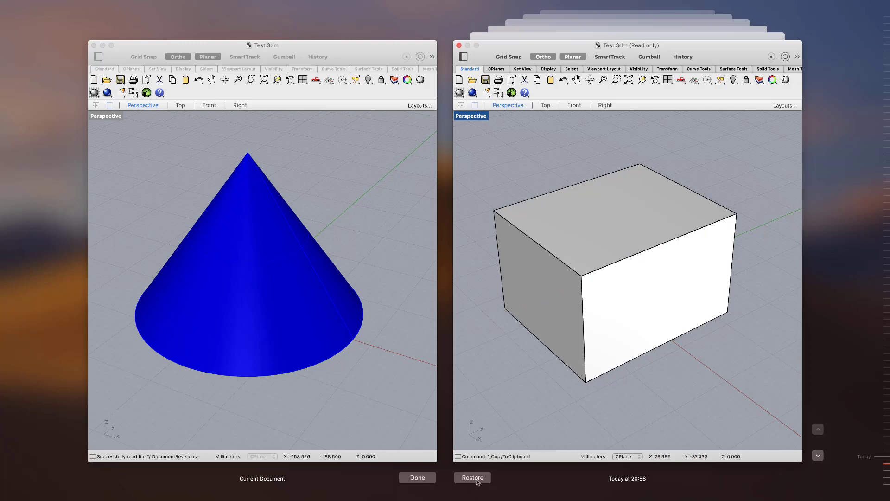
Step: Leave the version browser without restoring, paste the copied box into the current document and move it beside the cone
{"action": "left_click", "coordinate": [418, 478]}
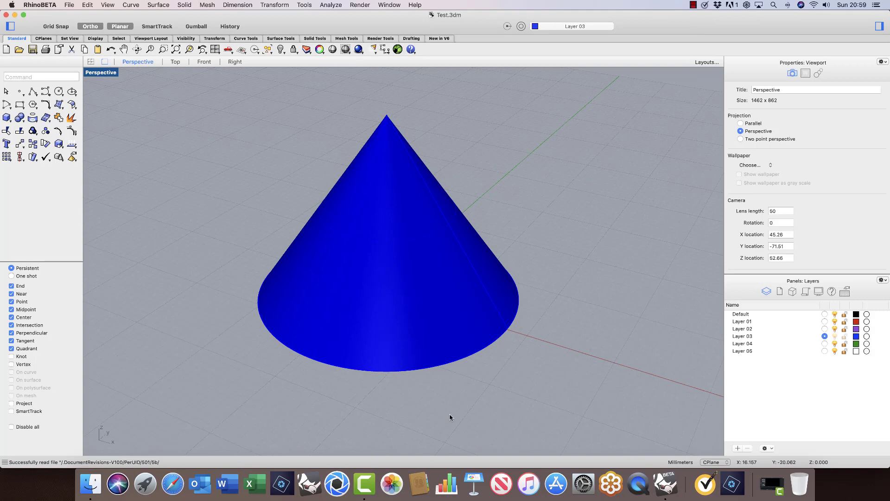
{"action": "key", "text": "super+v"}
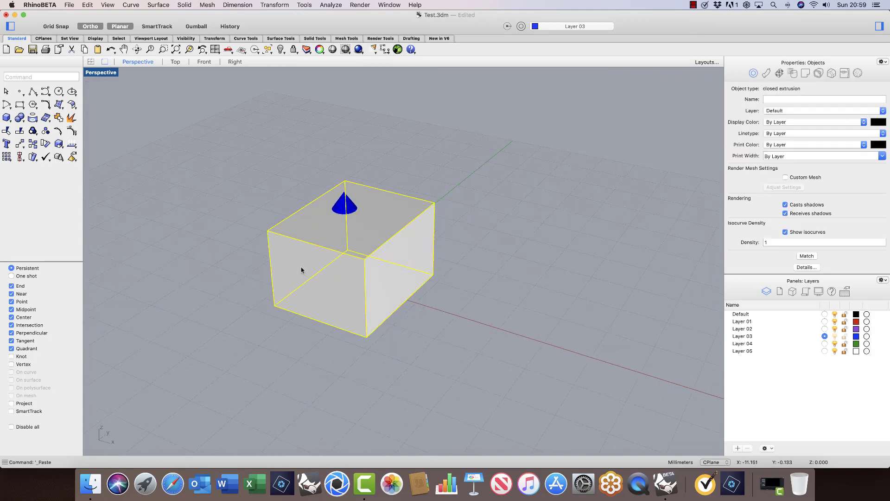
{"action": "left_click_drag", "start_coordinate": [313, 280], "coordinate": [495, 324]}
{"action": "left_click", "coordinate": [378, 383]}
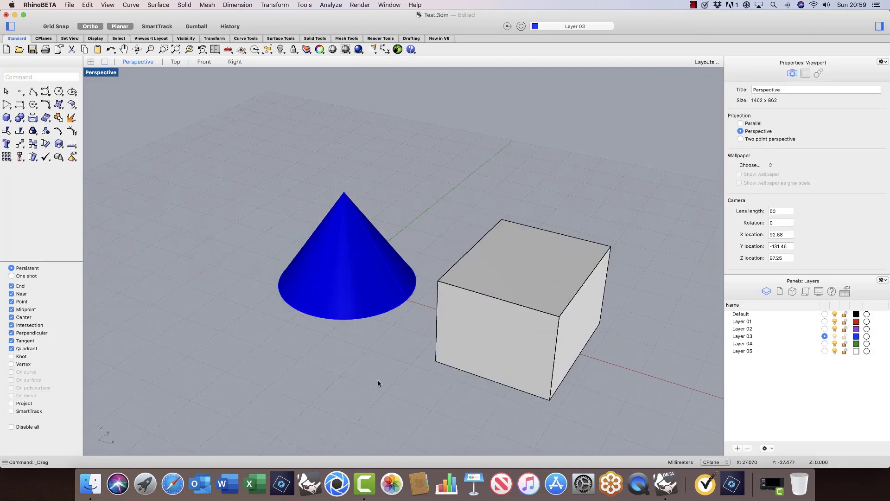
{"action": "right_click_drag", "start_coordinate": [378, 384], "coordinate": [424, 373]}
{"action": "scroll", "coordinate": [419, 306], "scroll_direction": "down", "scroll_amount": 6}
{"action": "scroll", "coordinate": [444, 330], "scroll_direction": "up", "scroll_amount": 8}
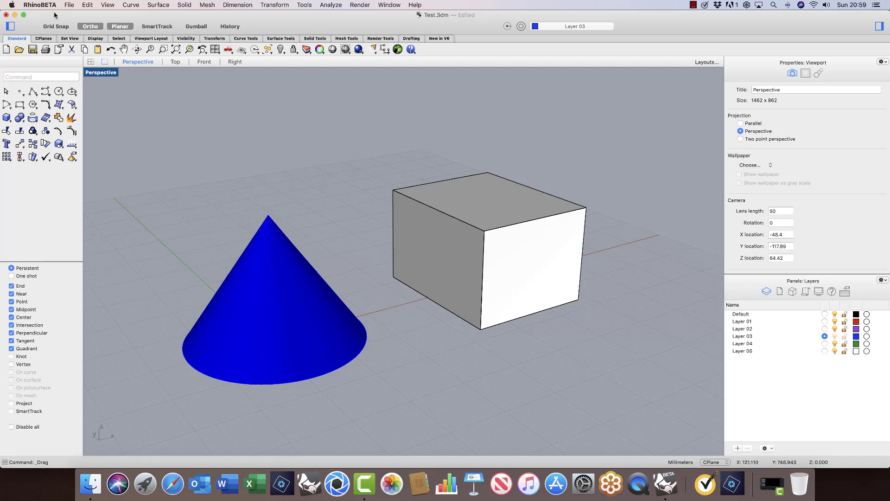
Step: Switch the macOS General appearance to Dark in System Preferences and close the preferences window
{"action": "left_click", "coordinate": [12, 5]}
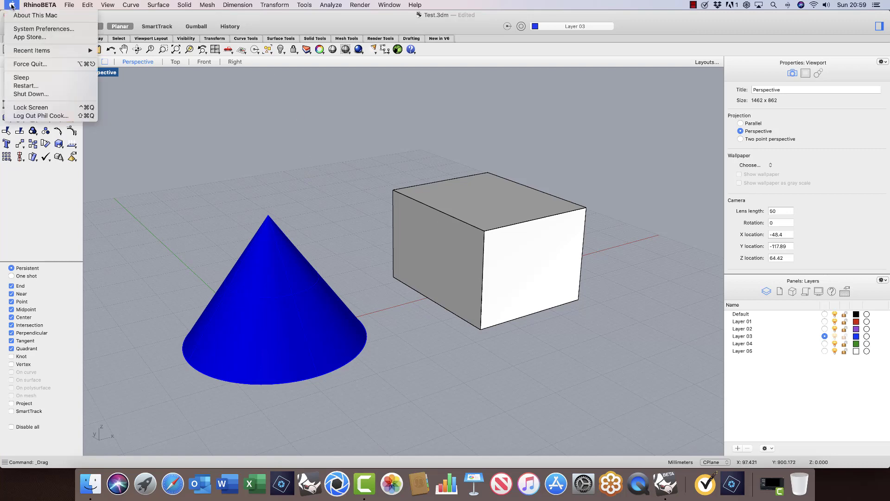
{"action": "left_click", "coordinate": [20, 29]}
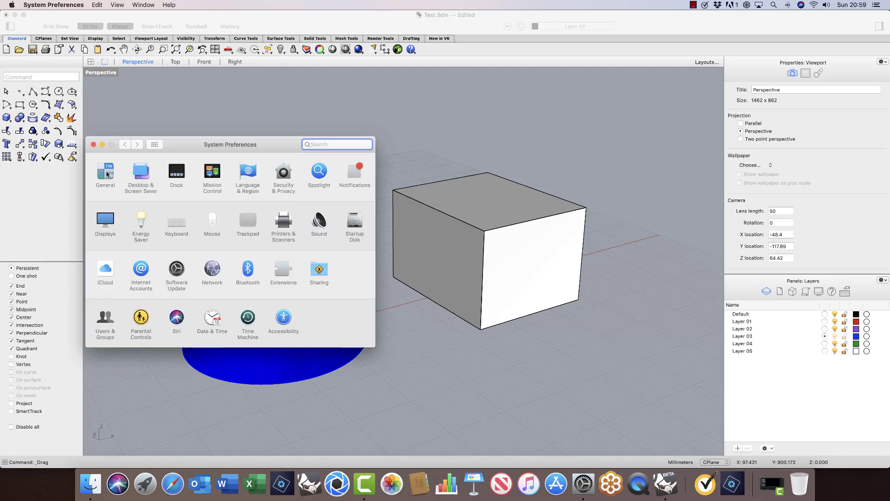
{"action": "left_click", "coordinate": [106, 172]}
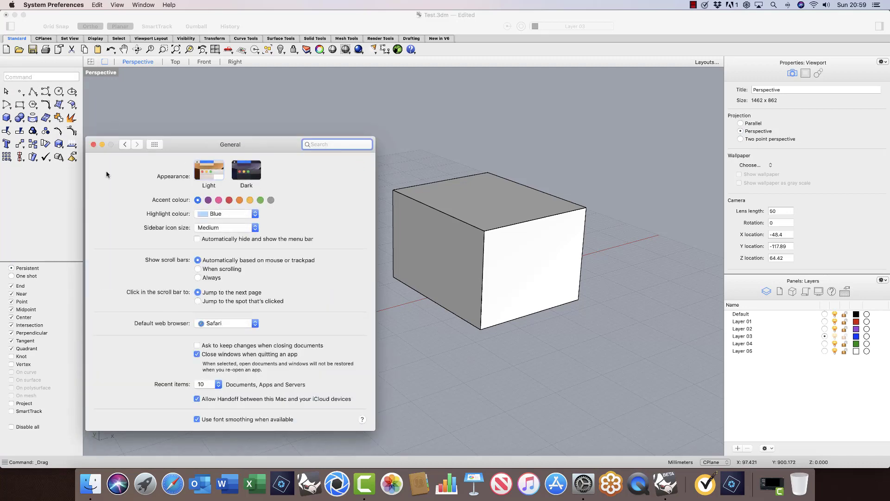
{"action": "left_click", "coordinate": [253, 173]}
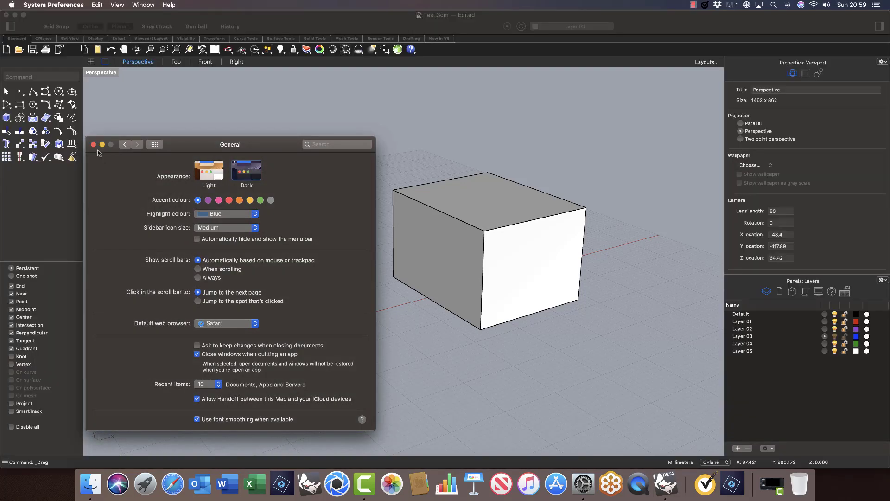
{"action": "left_click", "coordinate": [94, 144]}
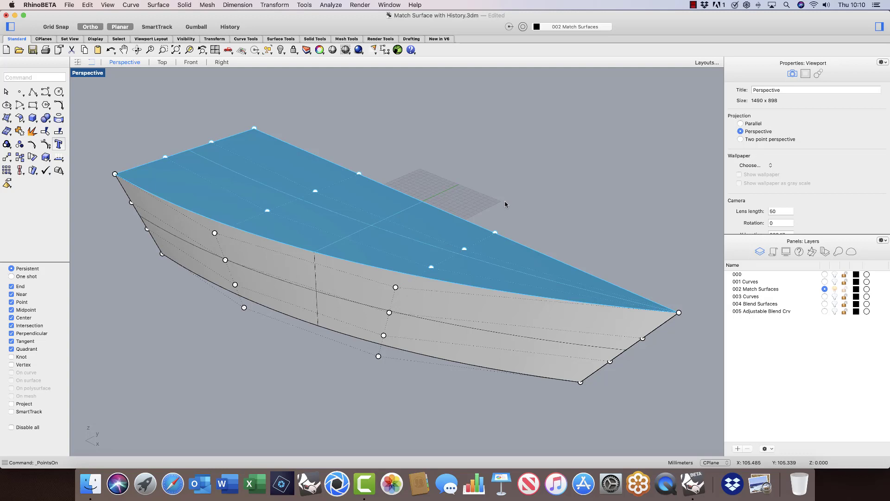
Step: Hide the control points of the boat surfaces and turn on history recording
{"action": "key", "text": "Escape"}
{"action": "left_click", "coordinate": [230, 27]}
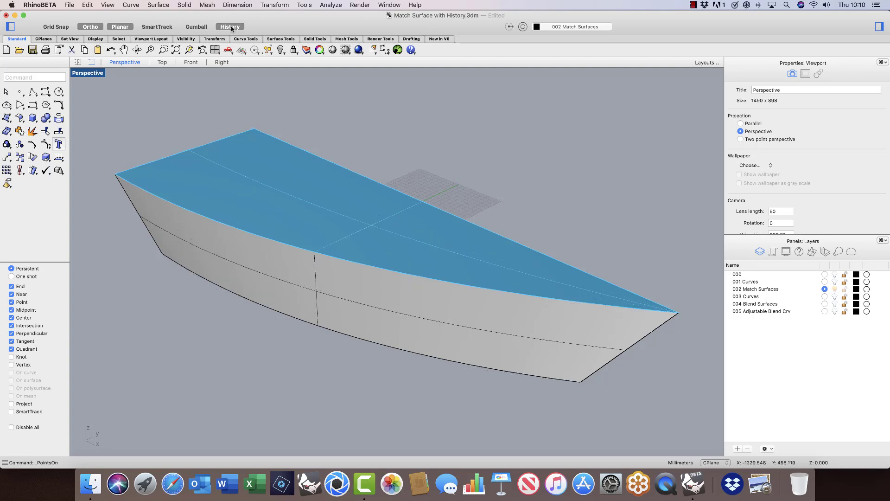
Step: Match the blue deck surface's edge to the upper edge of the grey hull side with Position continuity and the other end preserved as None
{"action": "left_click", "coordinate": [165, 6]}
{"action": "mouse_move", "coordinate": [202, 252]}
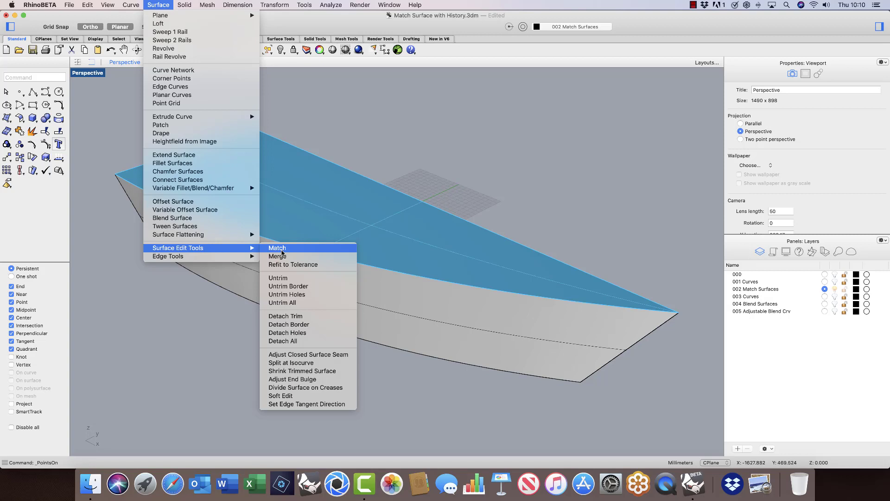
{"action": "left_click", "coordinate": [281, 249]}
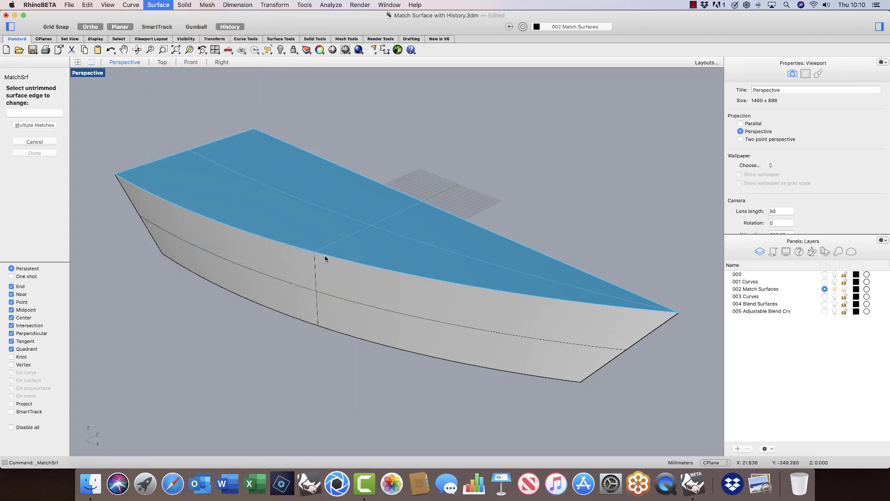
{"action": "left_click", "coordinate": [326, 258]}
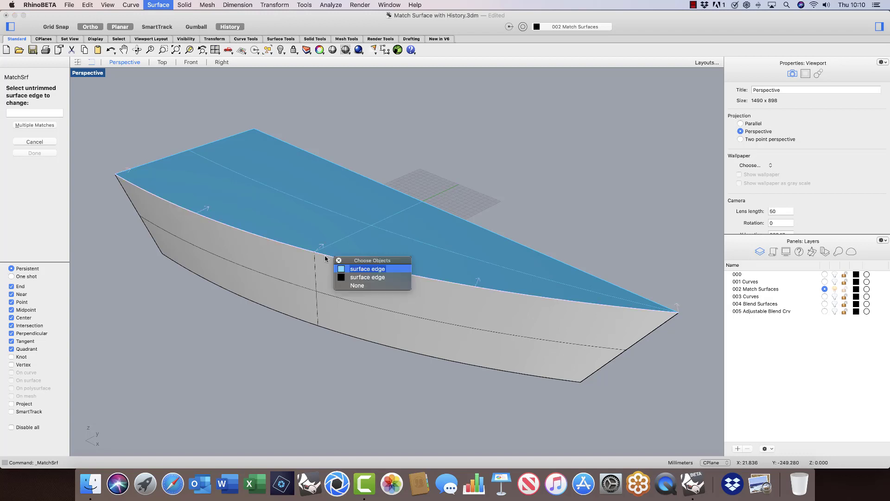
{"action": "left_click", "coordinate": [367, 269]}
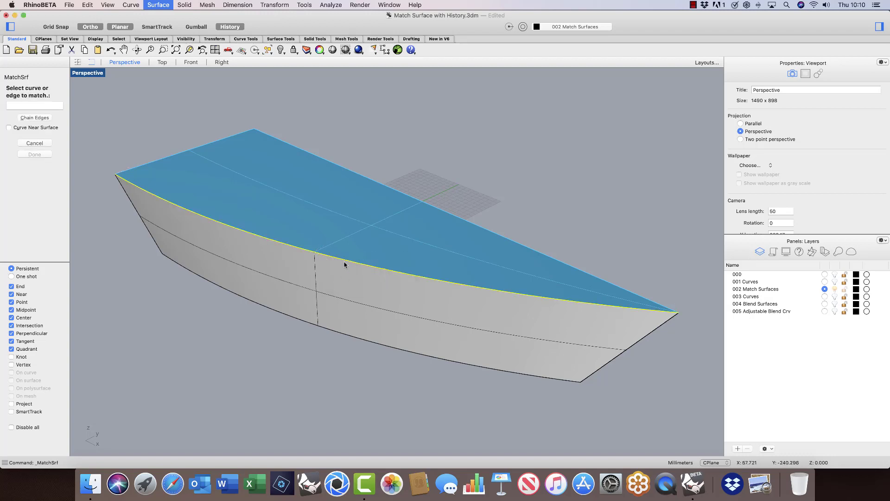
{"action": "left_click", "coordinate": [344, 262]}
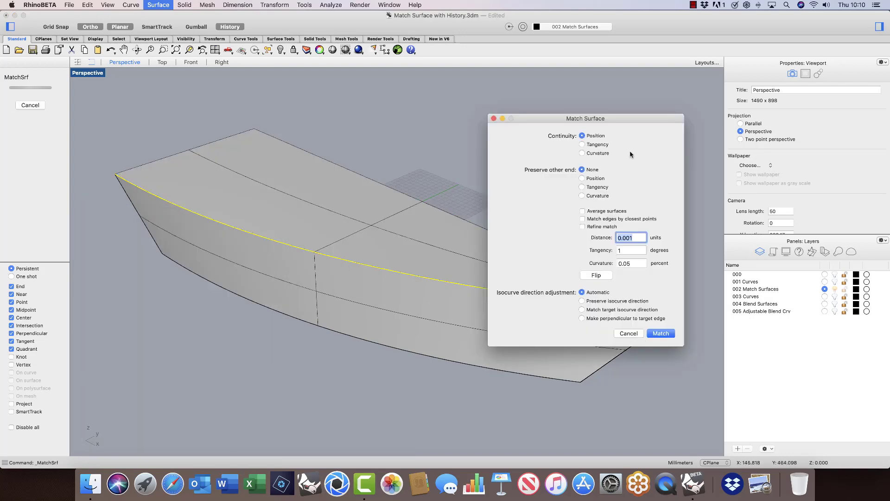
{"action": "left_click", "coordinate": [583, 144]}
{"action": "left_click", "coordinate": [583, 135]}
{"action": "left_click", "coordinate": [660, 333]}
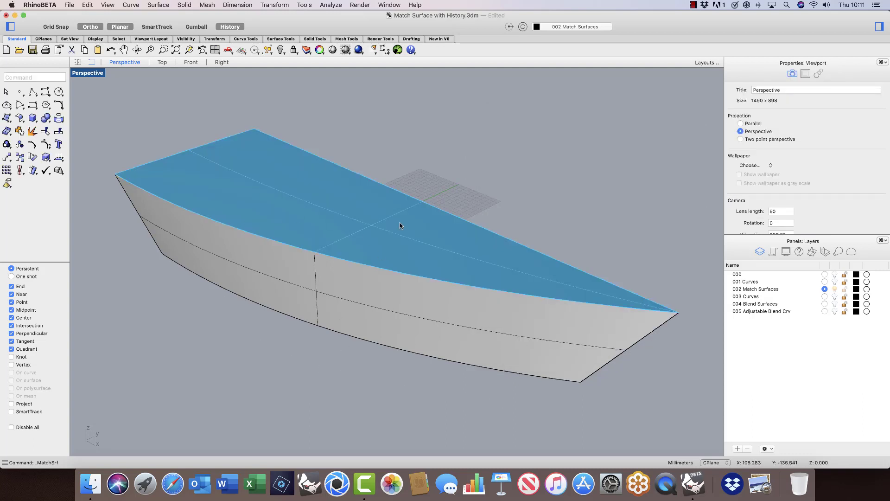
Step: Turn on the control points of the grey hull side surface
{"action": "left_click", "coordinate": [339, 310]}
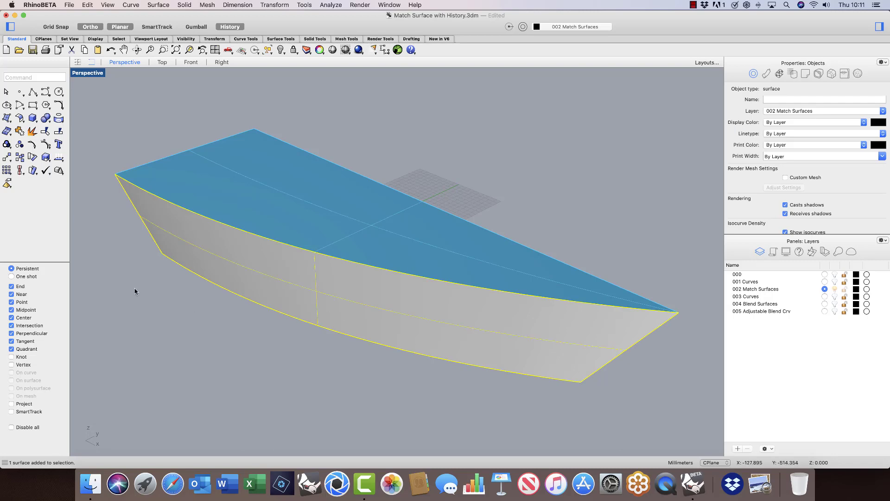
{"action": "left_click", "coordinate": [45, 144]}
{"action": "scroll", "coordinate": [324, 278], "scroll_direction": "up", "scroll_amount": 5}
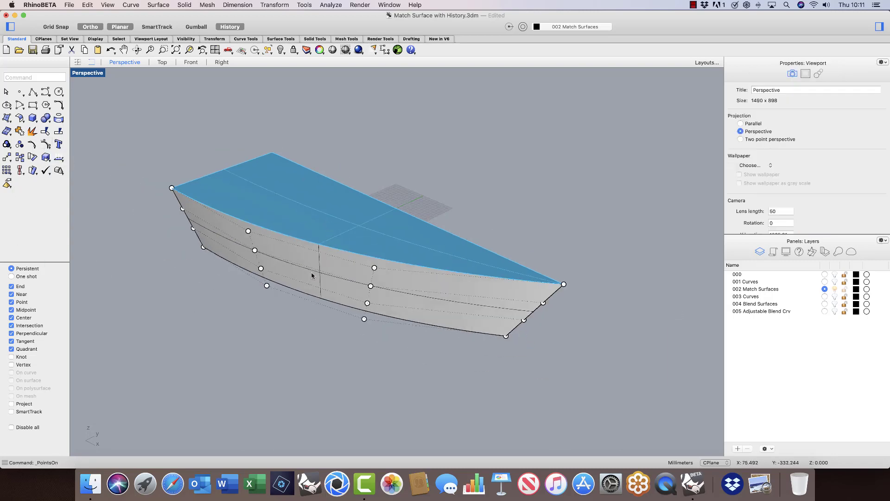
{"action": "scroll", "coordinate": [347, 294], "scroll_direction": "down", "scroll_amount": 5}
{"action": "scroll", "coordinate": [329, 290], "scroll_direction": "up", "scroll_amount": 5}
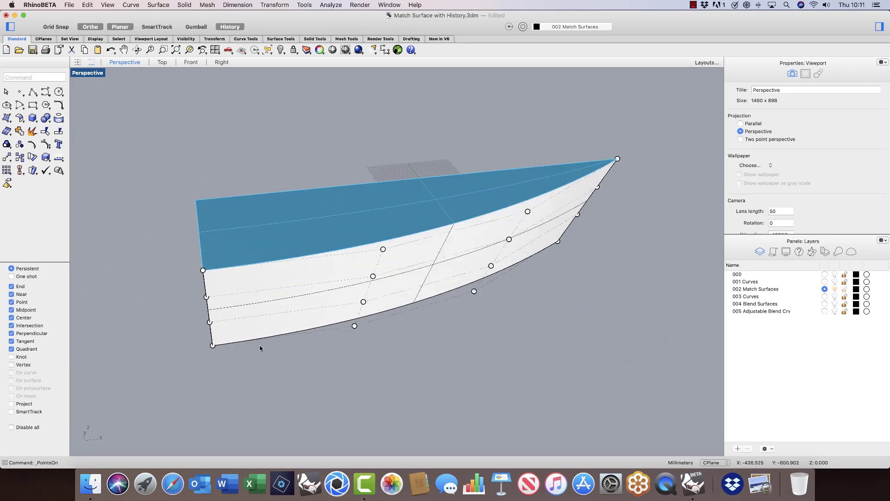
{"action": "right_click_drag", "start_coordinate": [329, 291], "coordinate": [408, 351]}
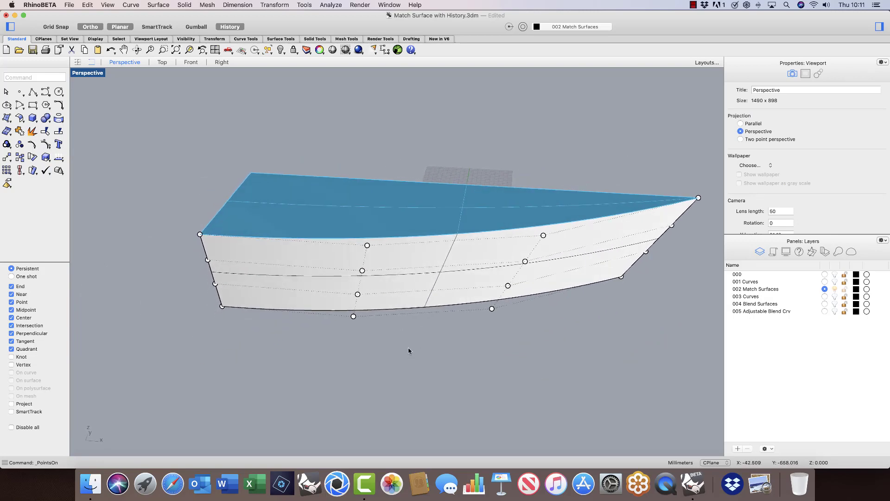
Step: Select six control points in the hull side's two upper rows, excluding the bow, and shift them outward along N with Move UVN at scale 100
{"action": "left_click_drag", "start_coordinate": [194, 213], "coordinate": [577, 278]}
{"action": "right_click_drag", "start_coordinate": [466, 335], "coordinate": [357, 312]}
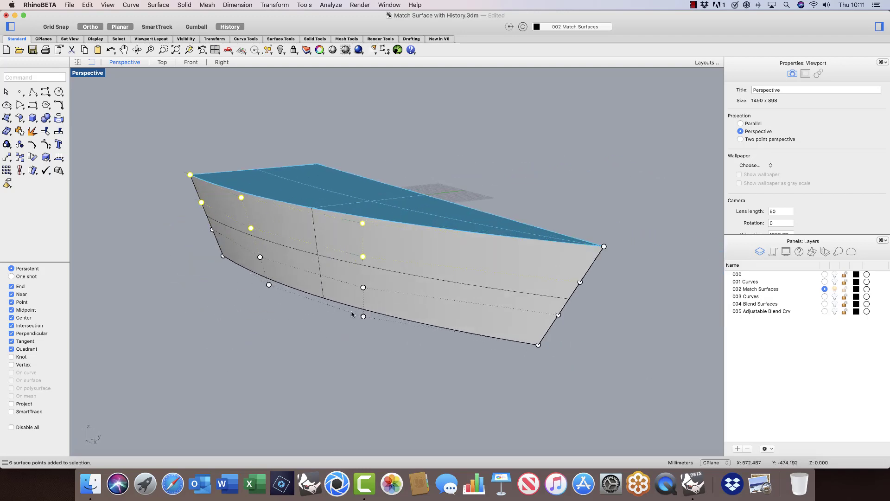
{"action": "left_click", "coordinate": [276, 5]}
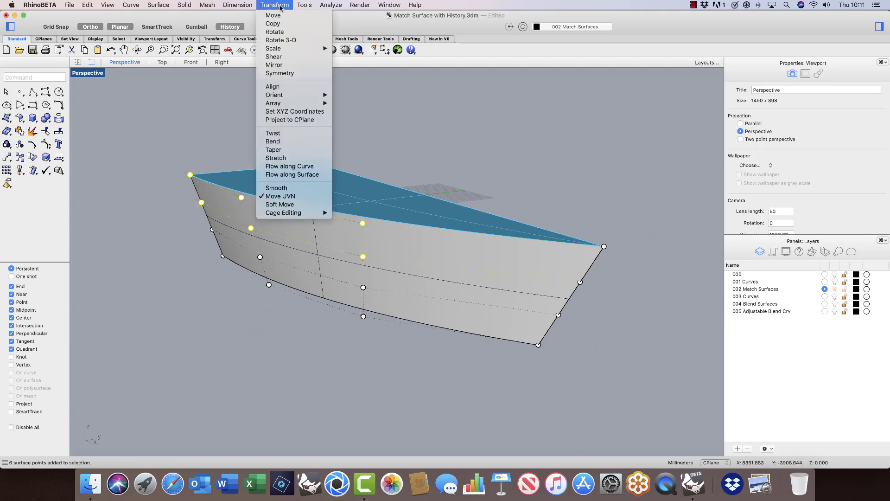
{"action": "left_click", "coordinate": [275, 197]}
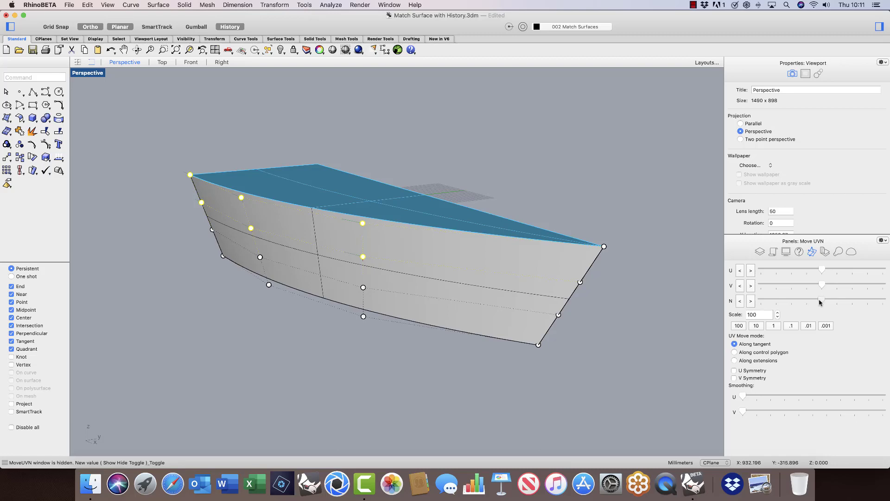
{"action": "left_click_drag", "start_coordinate": [822, 300], "coordinate": [797, 302]}
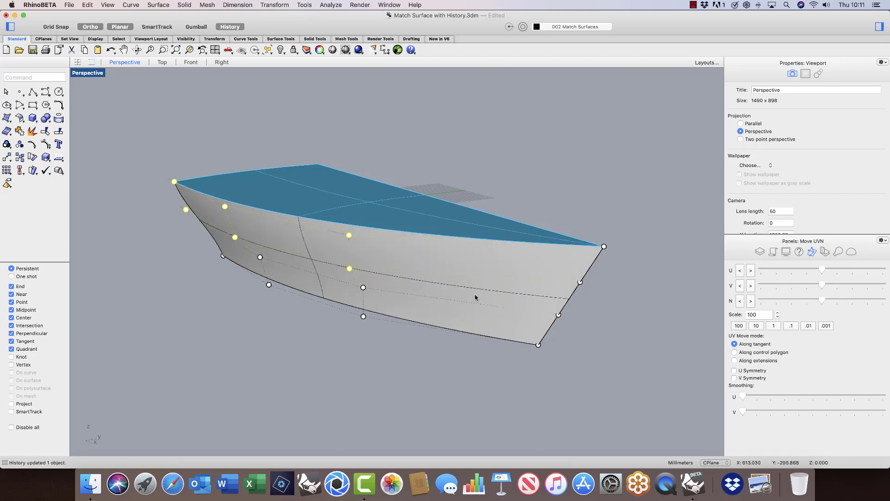
{"action": "right_click_drag", "start_coordinate": [425, 283], "coordinate": [278, 292]}
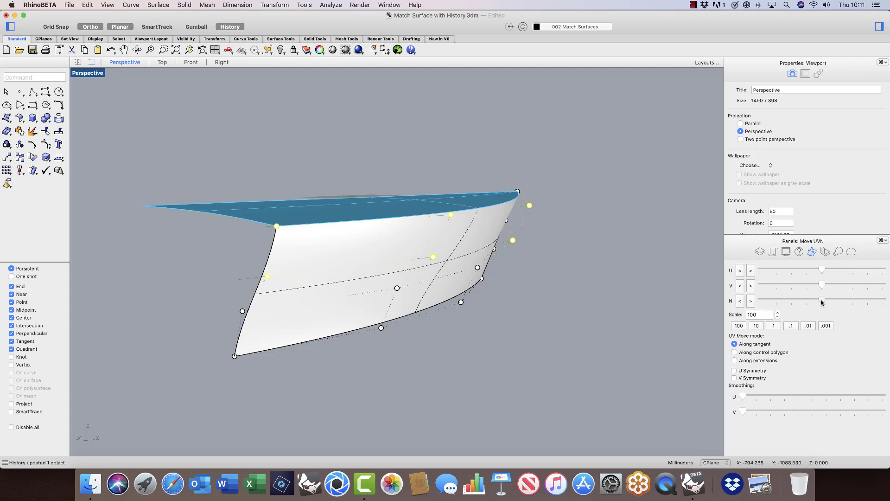
Step: Shift the selected upper hull side control points along N with Move UVN and move the selected hull side points with Move
{"action": "left_click_drag", "start_coordinate": [821, 301], "coordinate": [813, 305]}
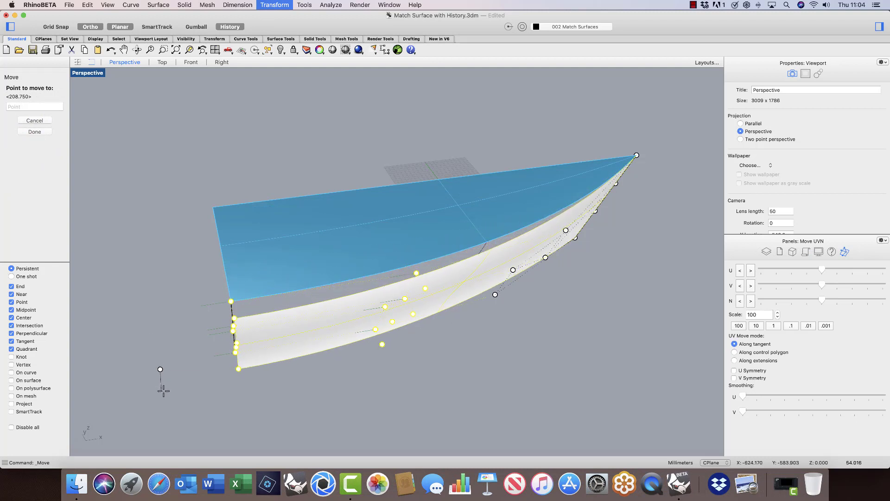
{"action": "left_click", "coordinate": [155, 347]}
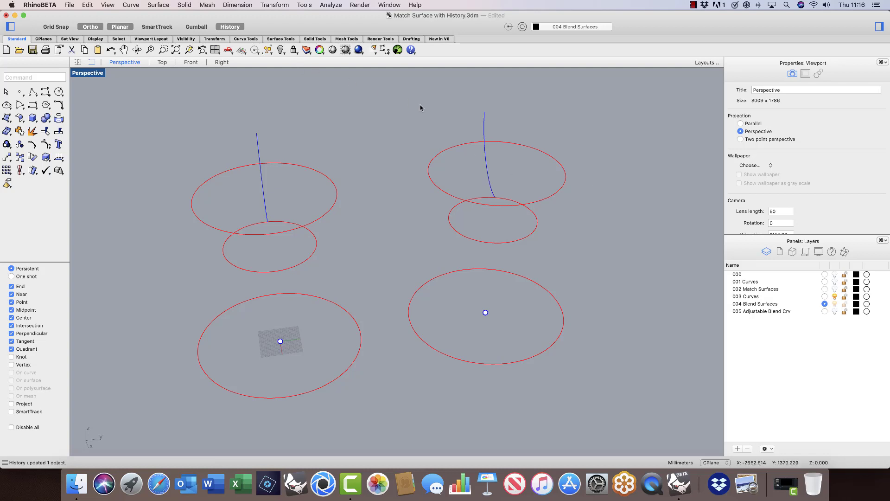
{"action": "left_click_drag", "start_coordinate": [392, 93], "coordinate": [633, 413]}
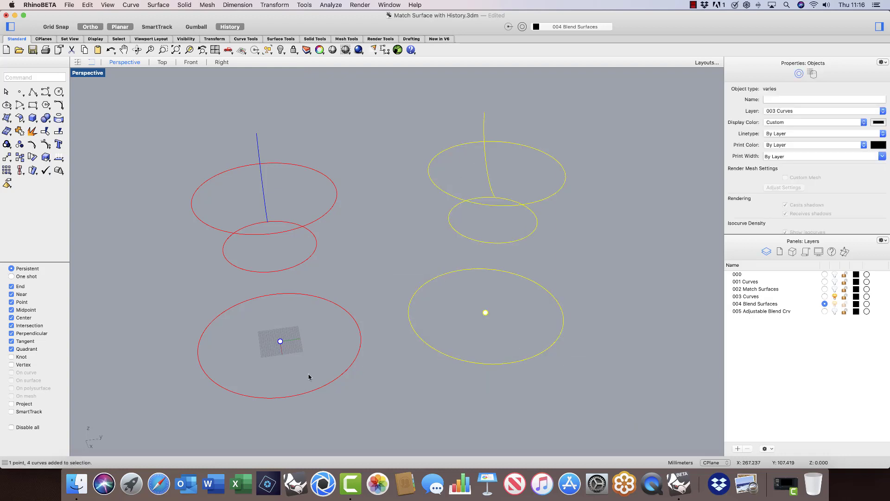
{"action": "left_click", "coordinate": [427, 408]}
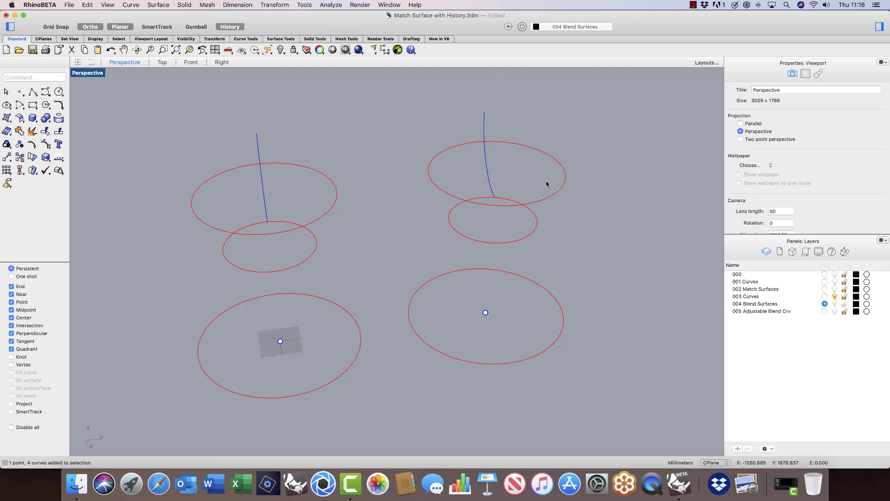
Step: Revolve the right-hand set's blue profile curve a full 360 degrees from start angle 0 about the vertical axis through the set's point
{"action": "left_click", "coordinate": [162, 5]}
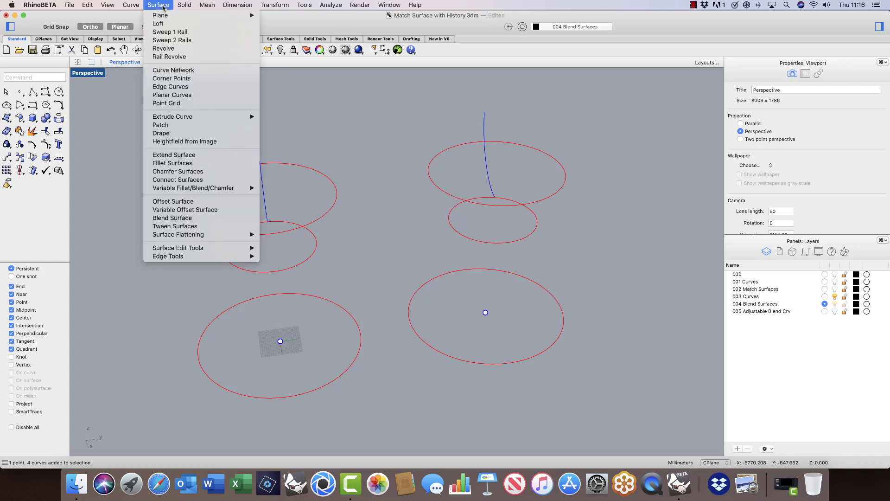
{"action": "left_click", "coordinate": [164, 48]}
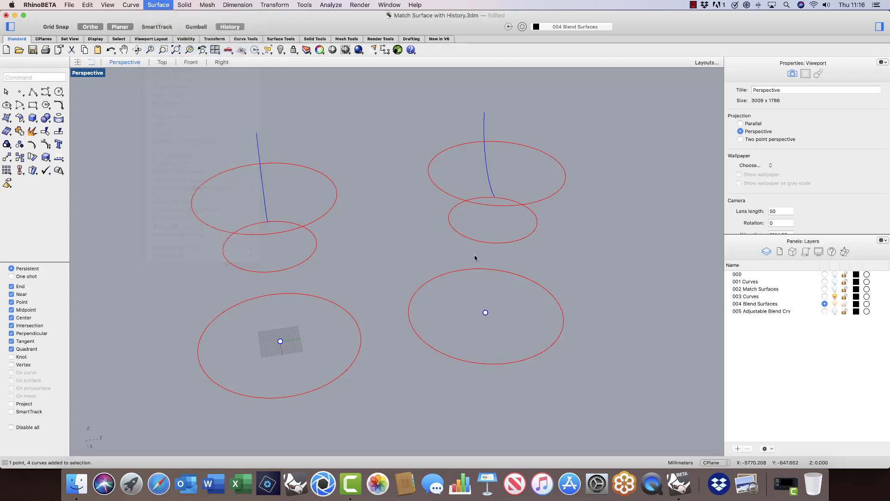
{"action": "left_click", "coordinate": [485, 184]}
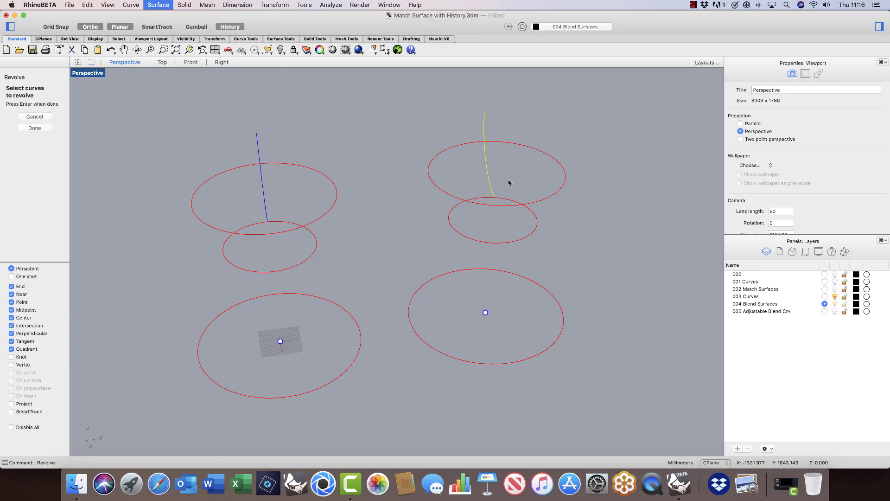
{"action": "key", "text": "Return"}
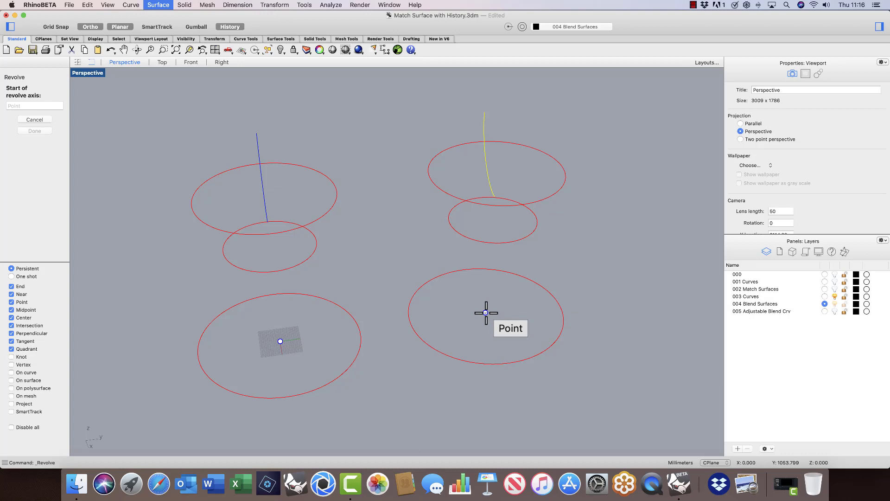
{"action": "left_click", "coordinate": [485, 312]}
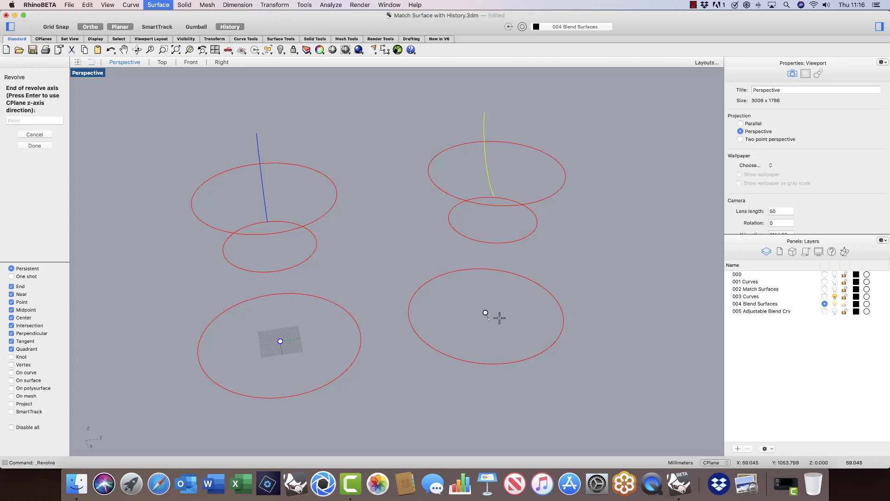
{"action": "key", "text": "Return"}
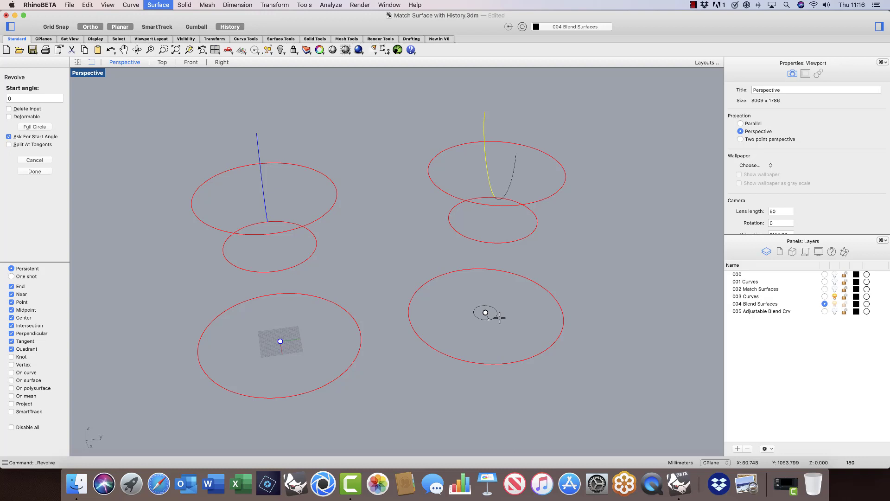
{"action": "key", "text": "Return"}
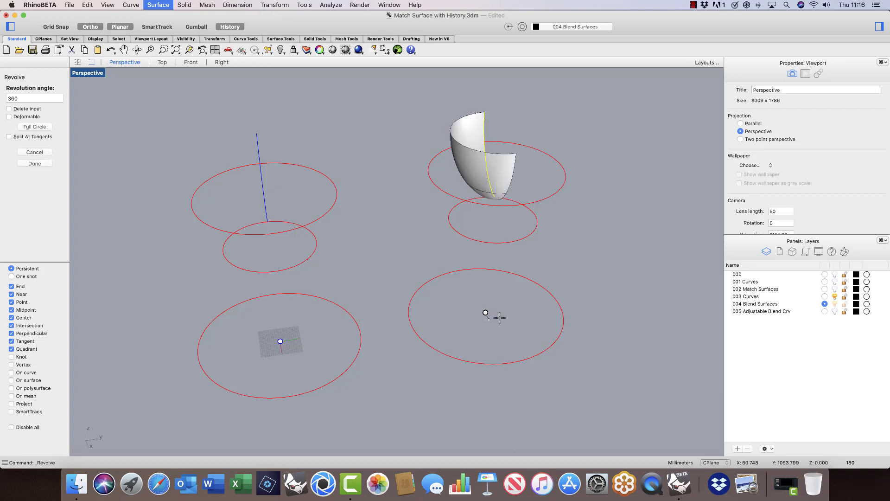
{"action": "key", "text": "Return"}
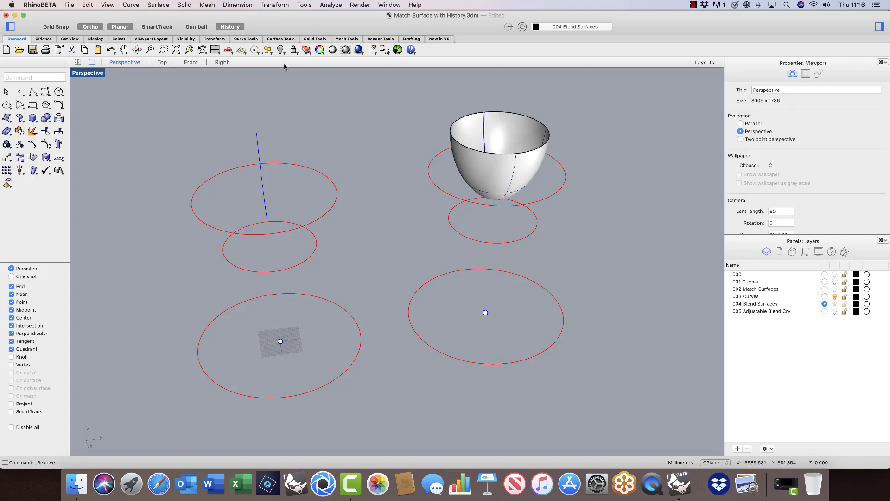
Step: Loft the three red circles below the revolved bowl, from lowest to highest, with Normal style and Do not simplify
{"action": "left_click", "coordinate": [159, 5]}
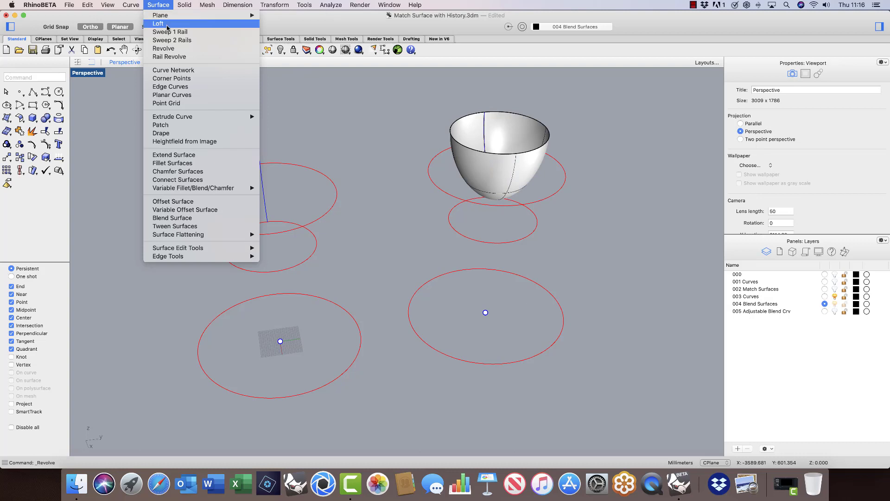
{"action": "left_click", "coordinate": [158, 23]}
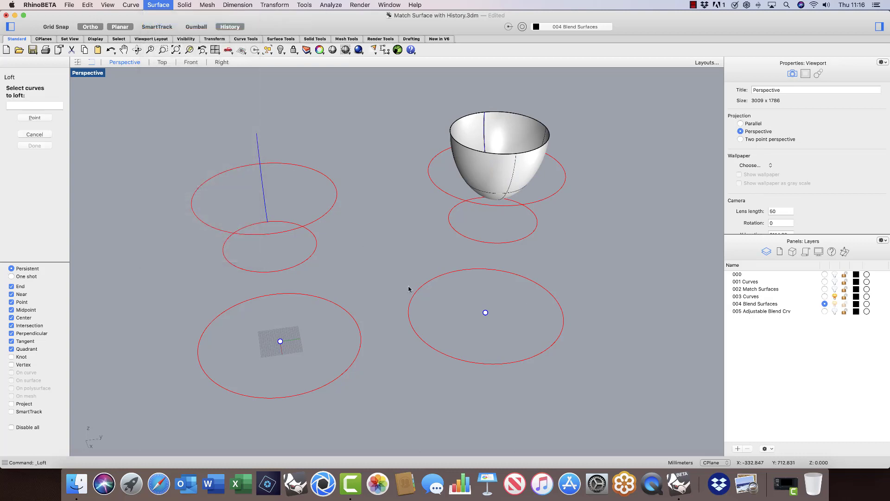
{"action": "left_click", "coordinate": [439, 281]}
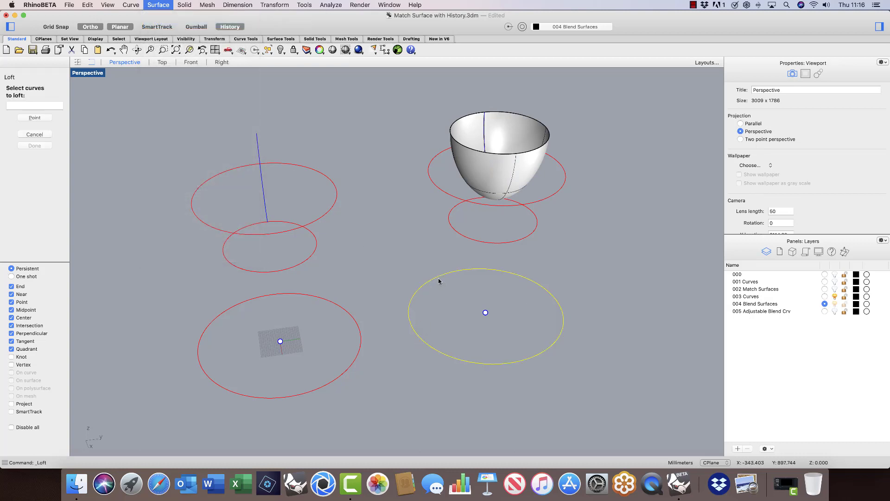
{"action": "left_click", "coordinate": [455, 233]}
{"action": "left_click", "coordinate": [447, 193]}
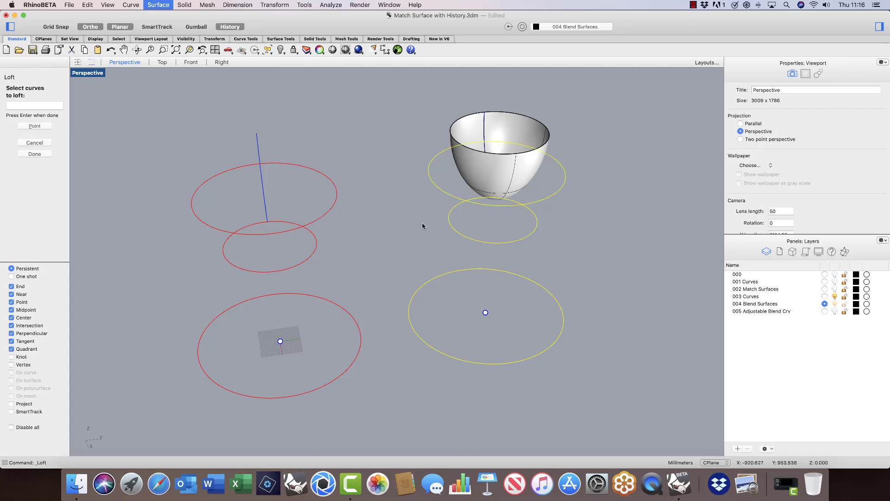
{"action": "key", "text": "Return"}
{"action": "key", "text": "Return"}
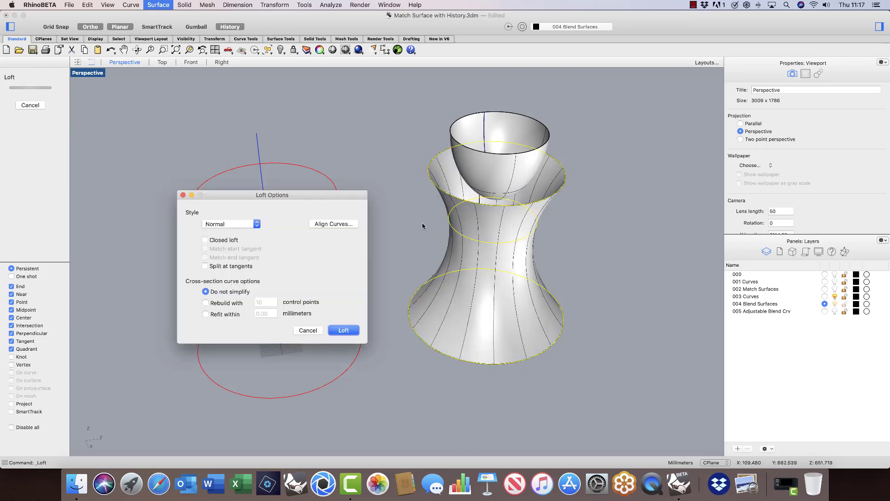
{"action": "left_click", "coordinate": [344, 330]}
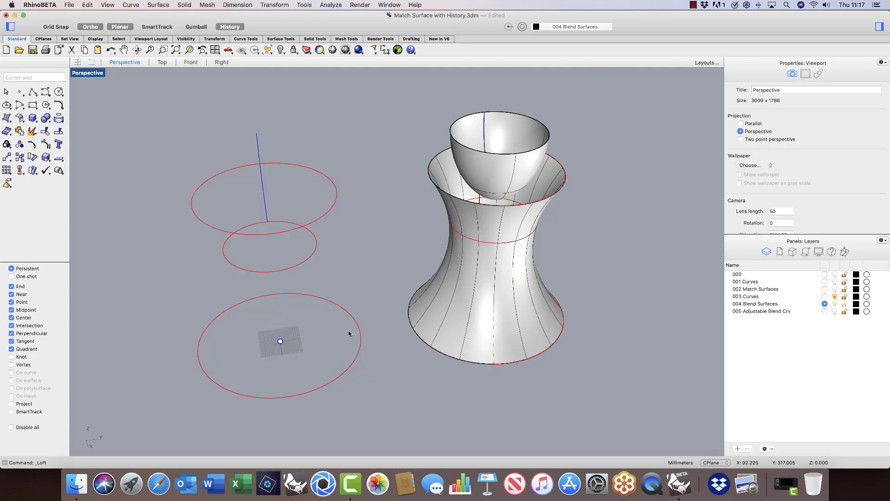
Step: Move the leftmost control point of the left-hand set's lowest circle outward about 95 mm, and undo the move
{"action": "left_click", "coordinate": [325, 388]}
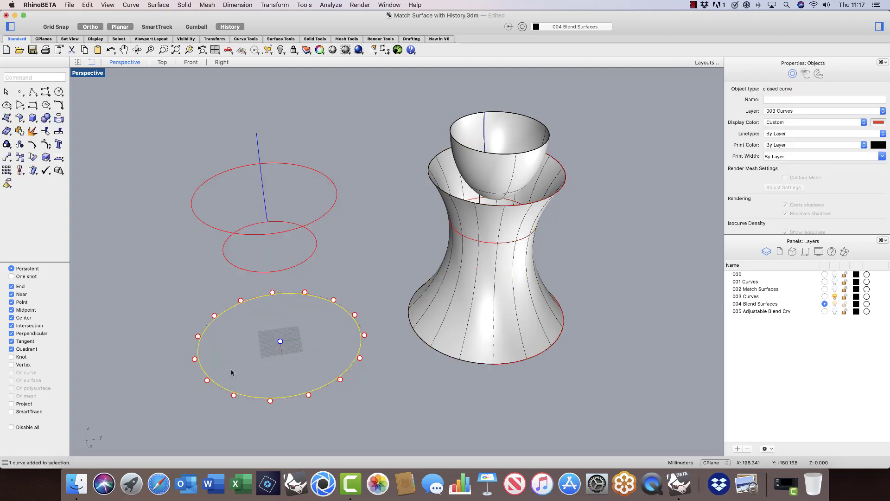
{"action": "left_click", "coordinate": [194, 359]}
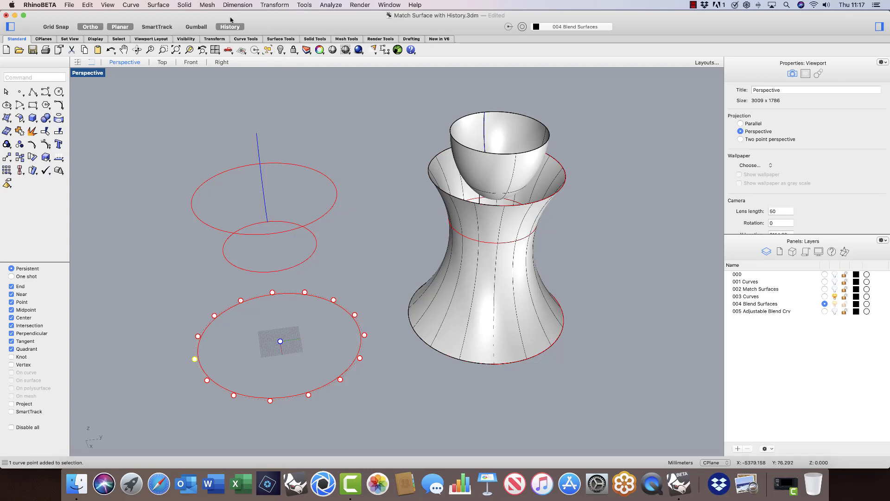
{"action": "left_click", "coordinate": [274, 5]}
{"action": "left_click", "coordinate": [277, 20]}
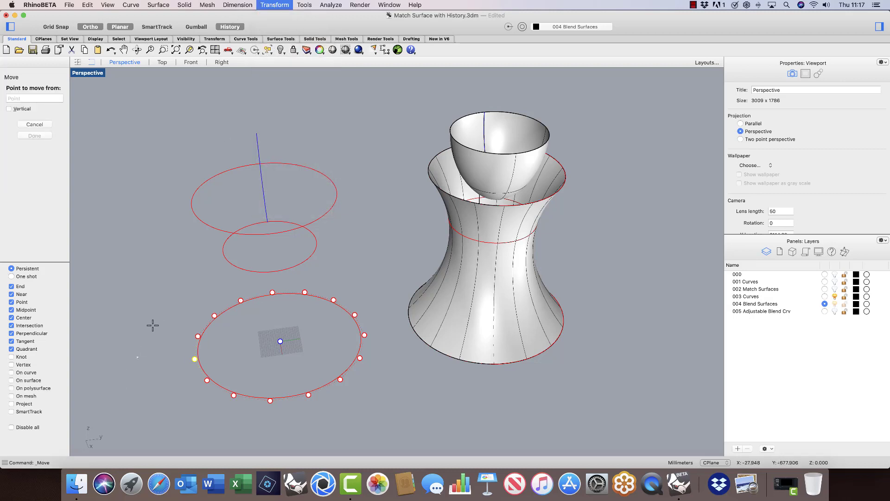
{"action": "left_click", "coordinate": [165, 337]}
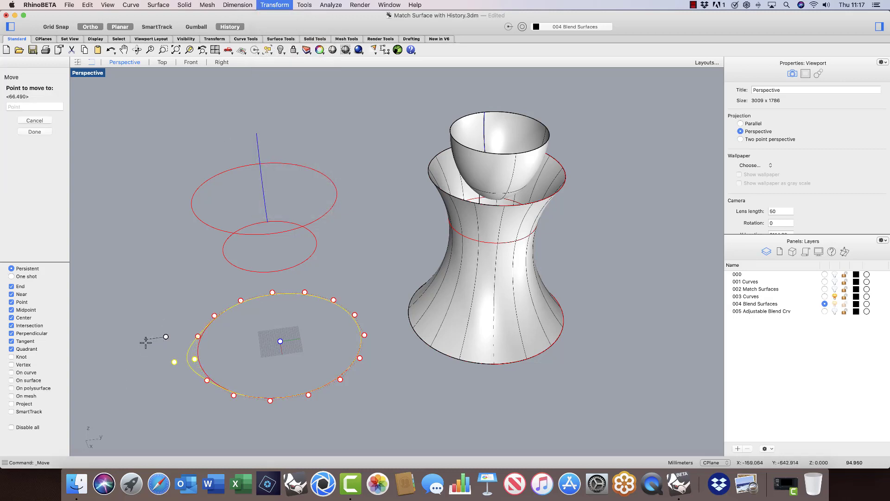
{"action": "left_click", "coordinate": [146, 342]}
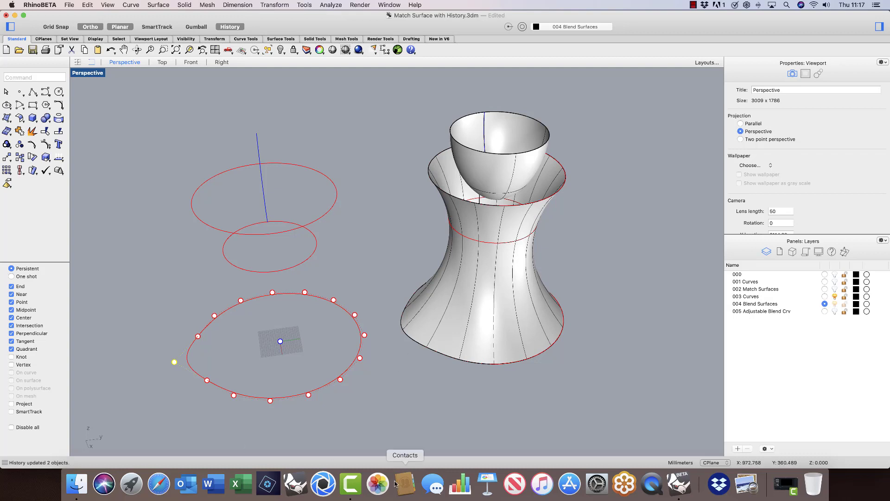
{"action": "key", "text": "super+z"}
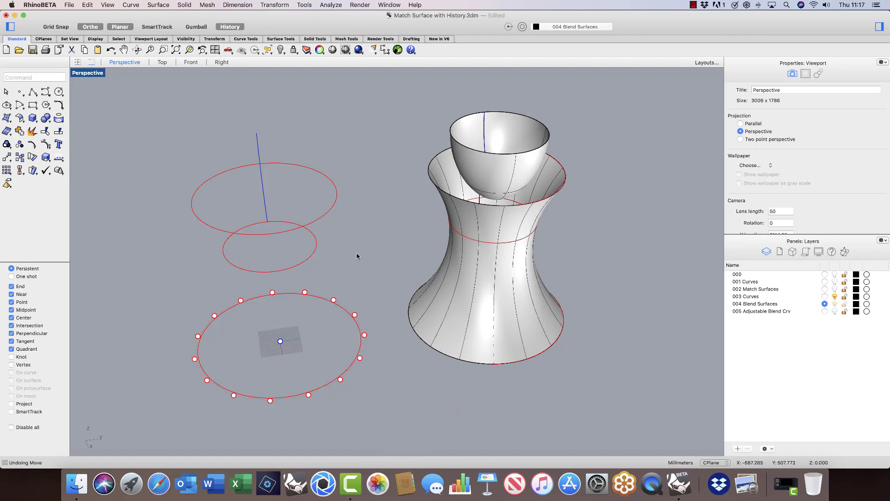
{"action": "key", "text": "Escape"}
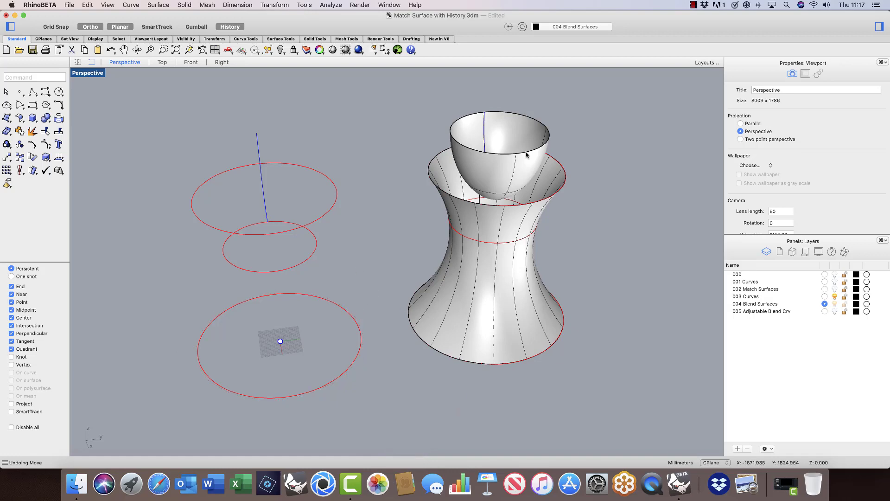
Step: Start a Blend Surface from the loft's upper edge to the bowl's rim, accepting the suggested seam points
{"action": "mouse_move", "coordinate": [534, 181]}
{"action": "right_mouse_down"}
{"action": "mouse_move", "coordinate": [533, 171]}
{"action": "mouse_move", "coordinate": [532, 190]}
{"action": "right_mouse_up"}
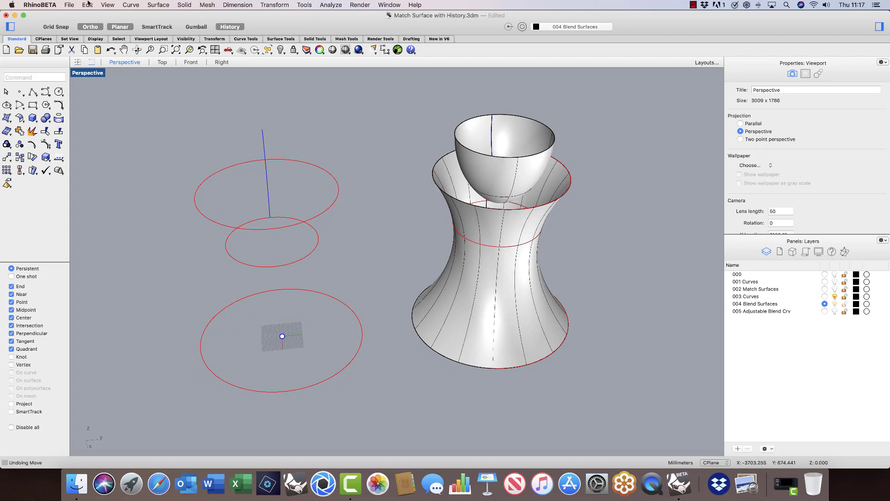
{"action": "left_click", "coordinate": [157, 6]}
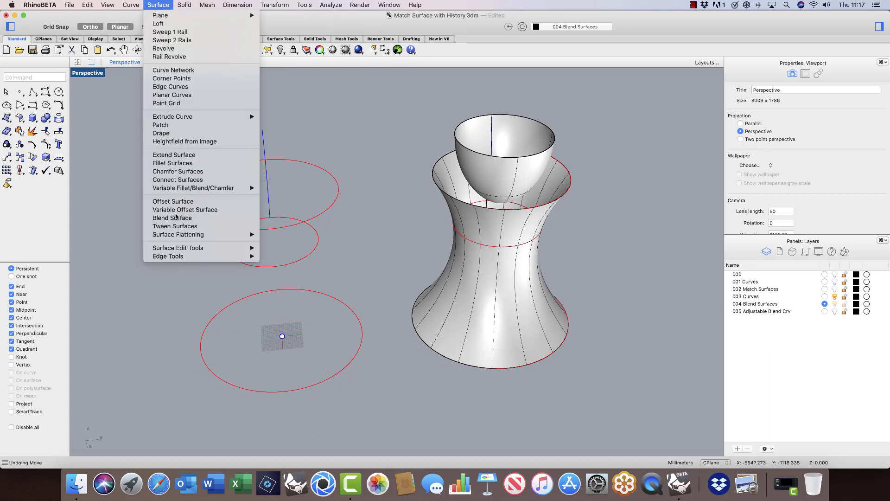
{"action": "left_click", "coordinate": [174, 218]}
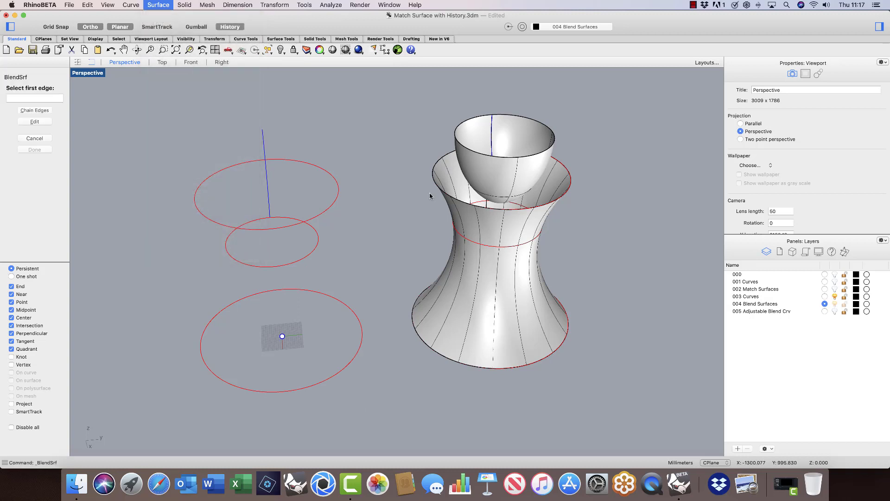
{"action": "left_click", "coordinate": [452, 199]}
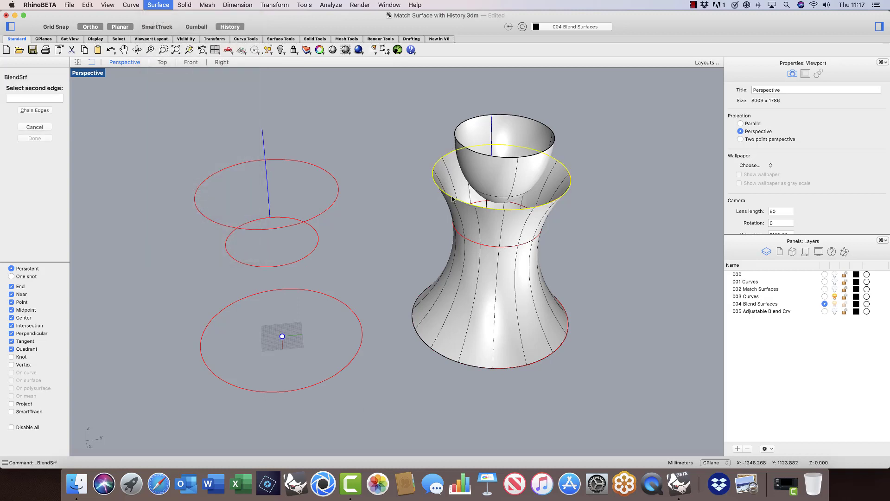
{"action": "left_click", "coordinate": [461, 146]}
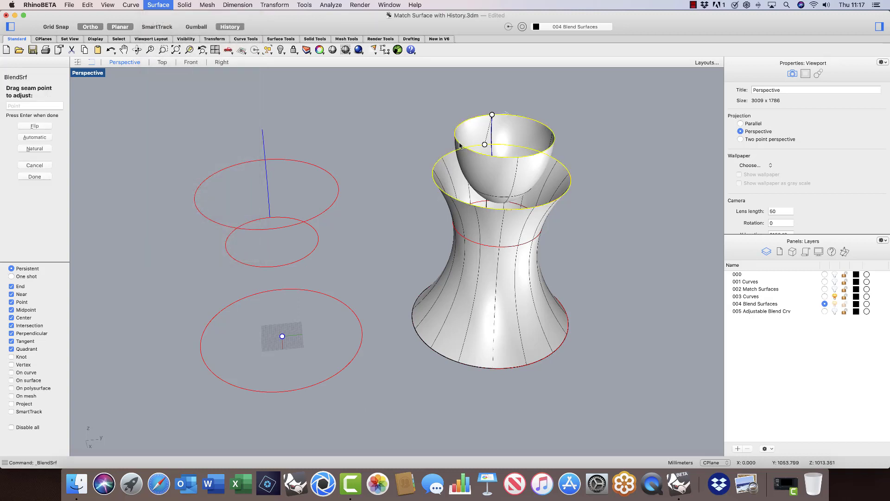
{"action": "mouse_move", "coordinate": [405, 141]}
{"action": "right_mouse_down"}
{"action": "mouse_move", "coordinate": [479, 155]}
{"action": "mouse_move", "coordinate": [512, 149]}
{"action": "mouse_move", "coordinate": [402, 151]}
{"action": "right_mouse_up"}
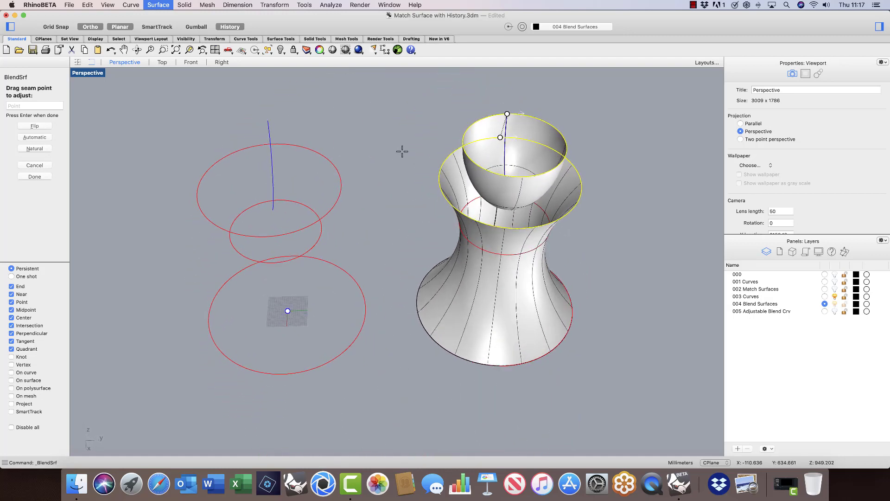
{"action": "key", "text": "Return"}
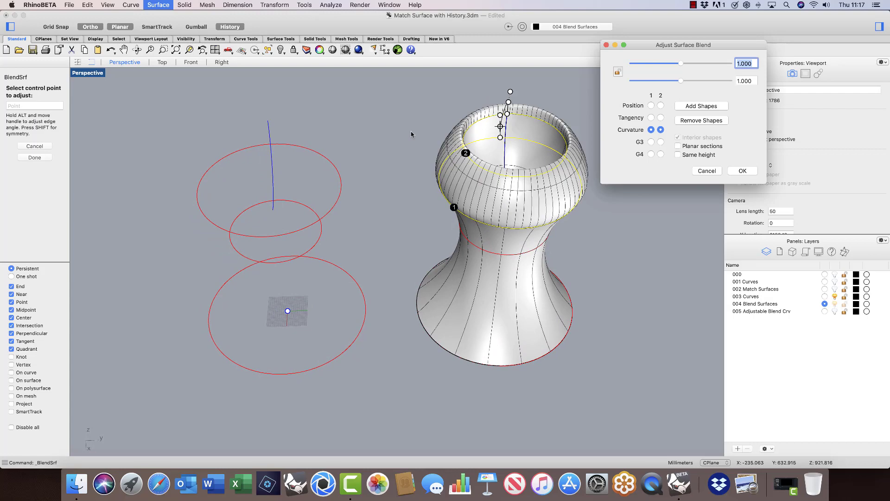
Step: Set the surface blend's continuity at edge 2, the bowl rim, to Tangency
{"action": "scroll", "coordinate": [405, 253], "scroll_direction": "down", "scroll_amount": 4}
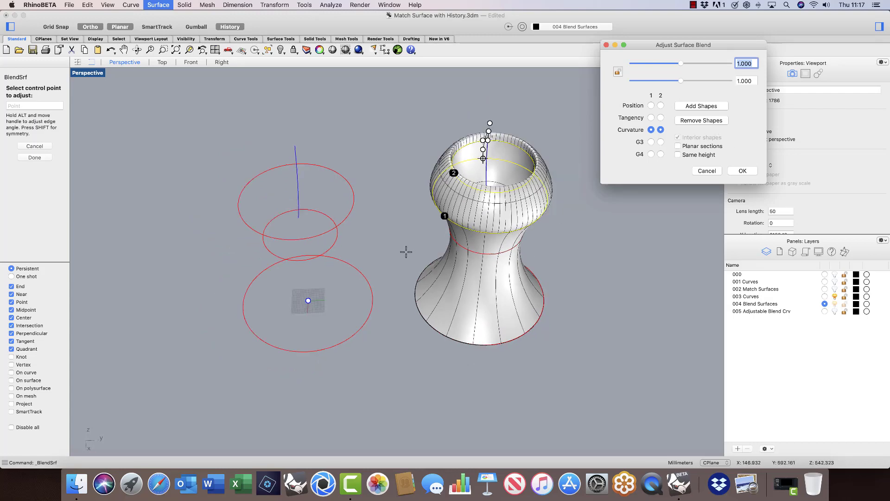
{"action": "scroll", "coordinate": [547, 213], "scroll_direction": "up", "scroll_amount": 4}
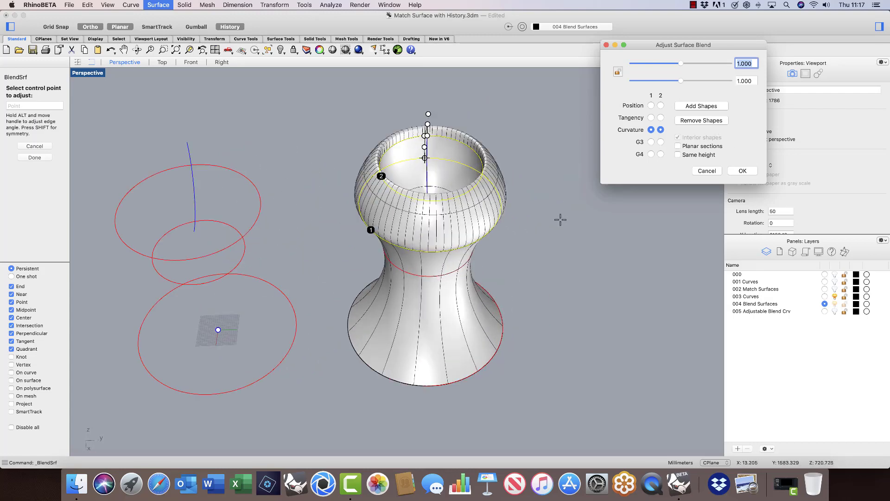
{"action": "left_click", "coordinate": [661, 117]}
{"action": "scroll", "coordinate": [590, 208], "scroll_direction": "up", "scroll_amount": 3}
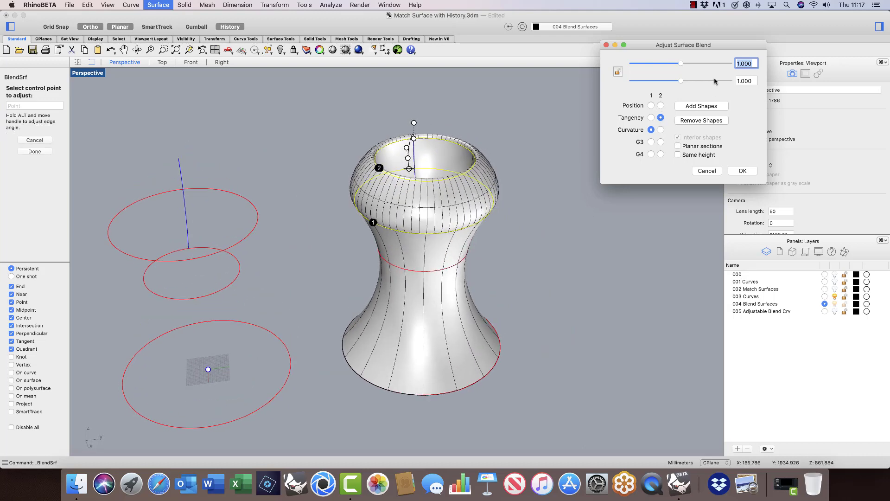
Step: Set the surface blend's bulge to about 0.824 at edge 1 and 1.320 at edge 2, and create the blend
{"action": "left_click_drag", "start_coordinate": [680, 81], "coordinate": [674, 64]}
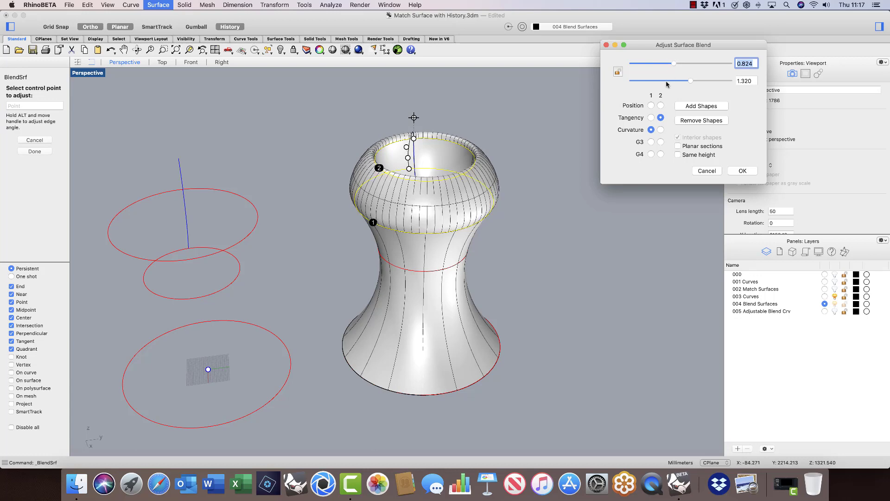
{"action": "scroll", "coordinate": [587, 230], "scroll_direction": "down", "scroll_amount": 3}
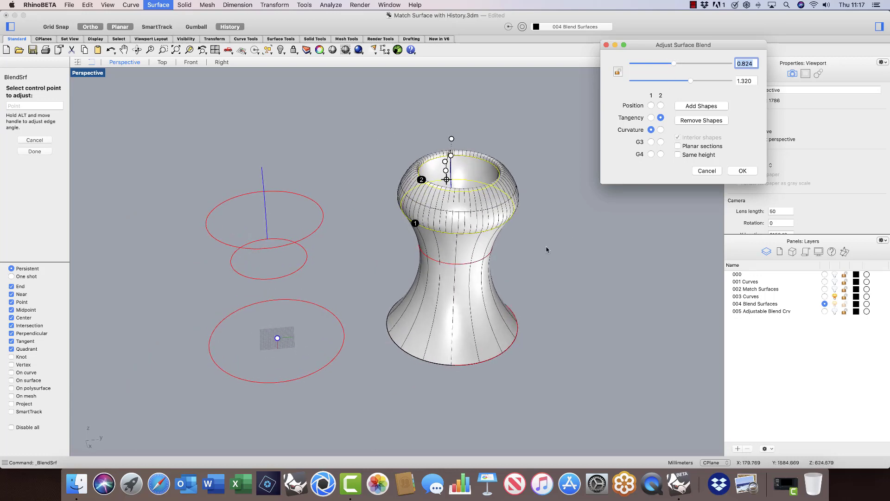
{"action": "scroll", "coordinate": [536, 251], "scroll_direction": "up", "scroll_amount": 3}
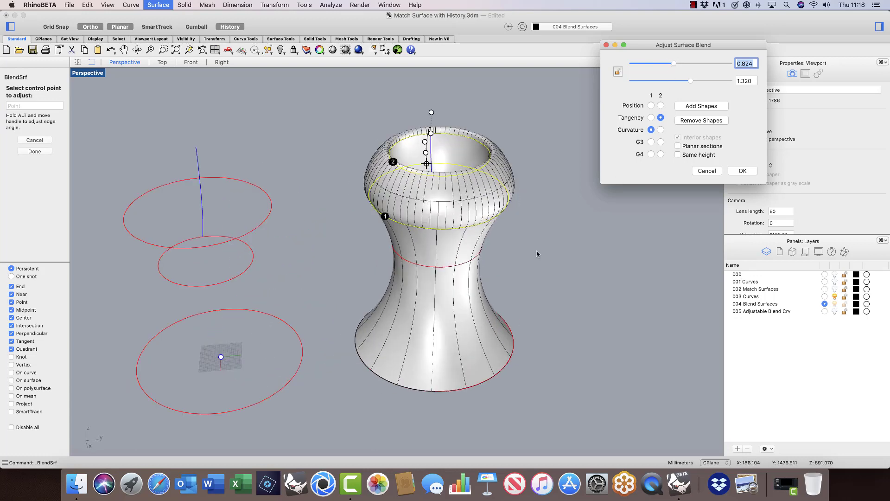
{"action": "left_click", "coordinate": [745, 171]}
Step: Move the left-hand set's blue profile curve vertically upward about 72 mm with Move's Vertical option
{"action": "scroll", "coordinate": [650, 205], "scroll_direction": "down", "scroll_amount": 2}
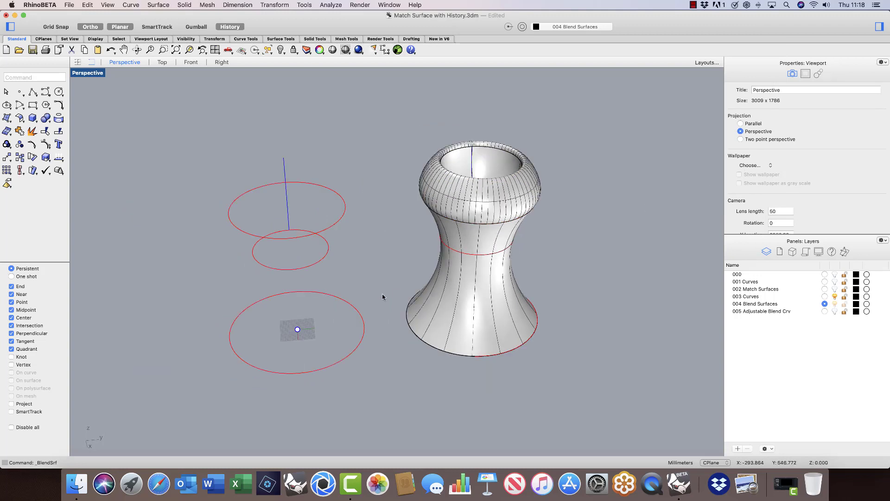
{"action": "scroll", "coordinate": [319, 277], "scroll_direction": "up", "scroll_amount": 2}
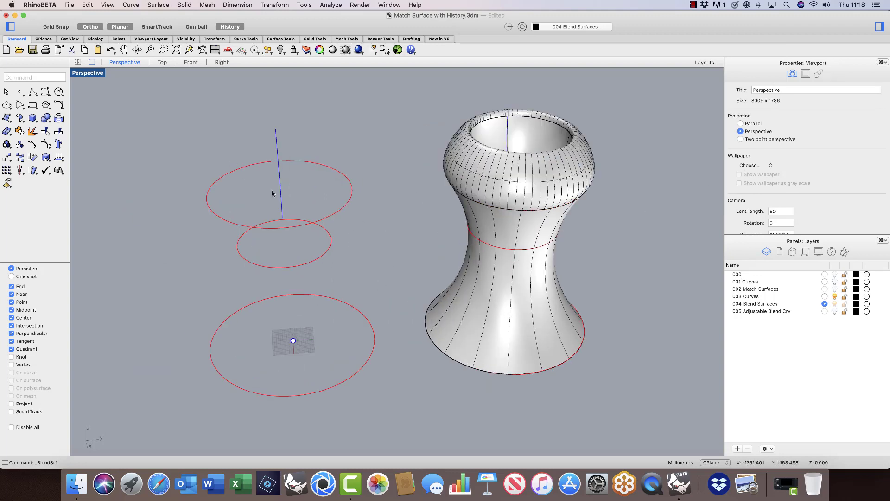
{"action": "scroll", "coordinate": [389, 278], "scroll_direction": "down", "scroll_amount": 3}
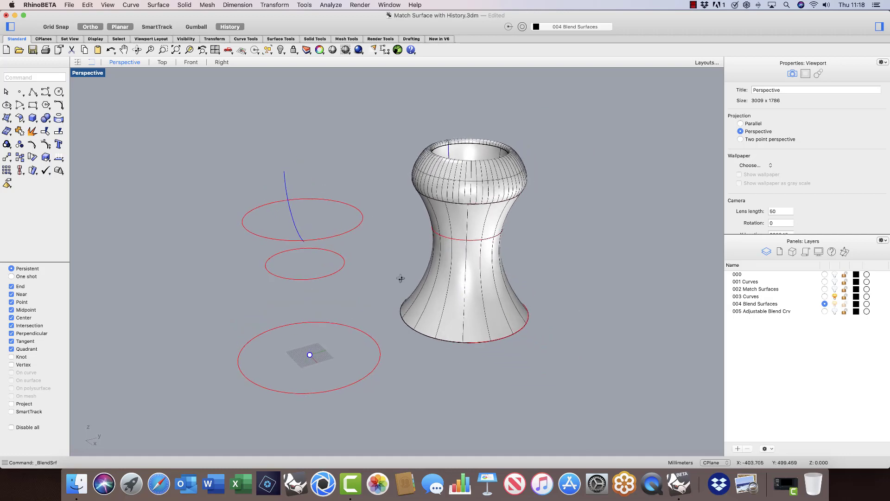
{"action": "left_click", "coordinate": [286, 188]}
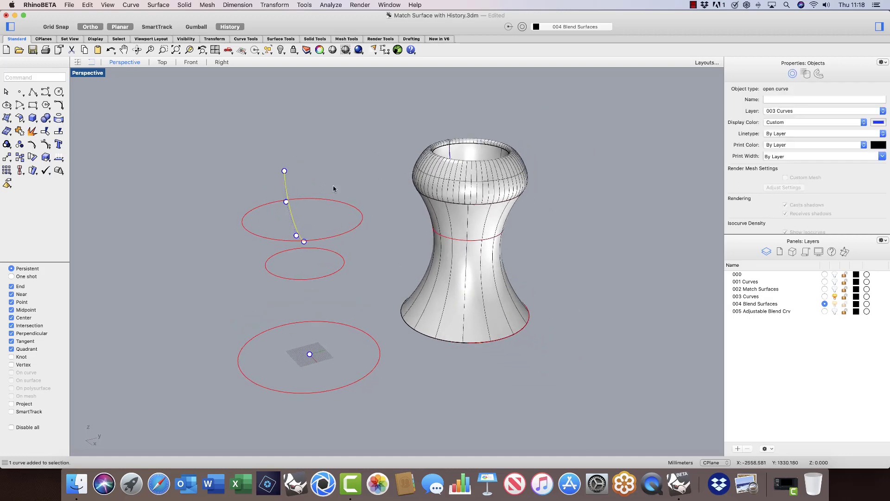
{"action": "left_click", "coordinate": [274, 4]}
{"action": "left_click", "coordinate": [271, 16]}
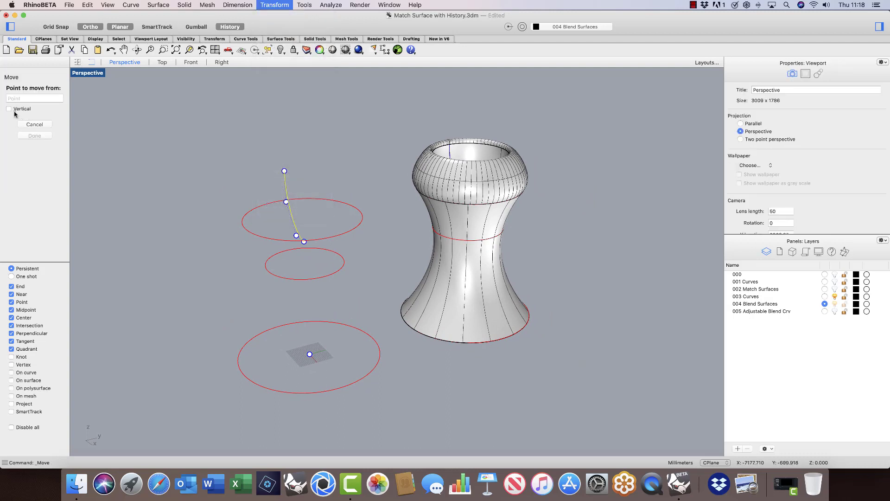
{"action": "left_click", "coordinate": [197, 294]}
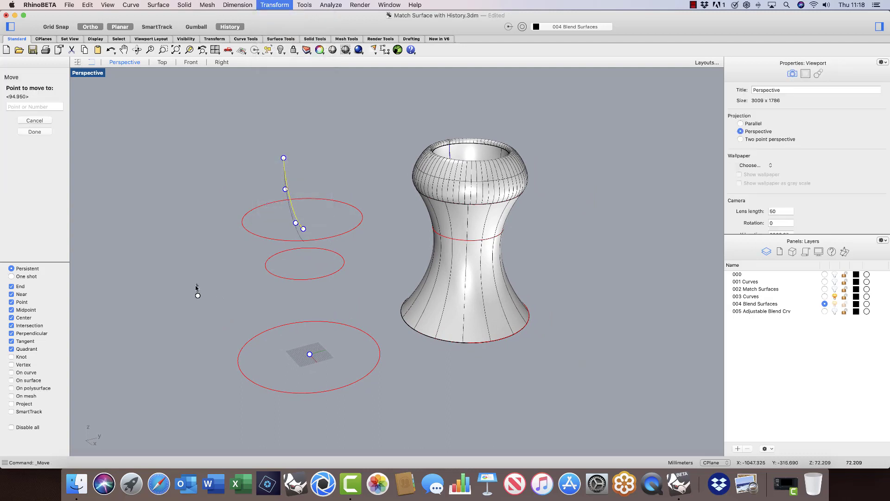
{"action": "left_click", "coordinate": [195, 288]}
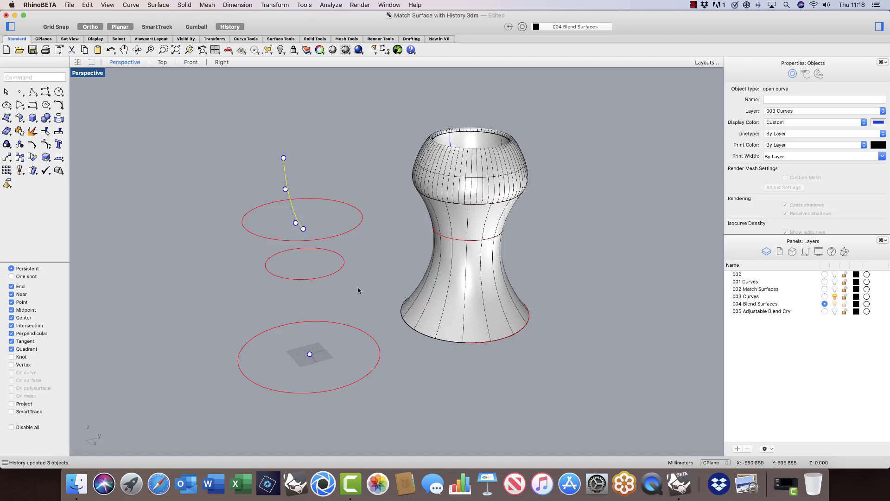
Step: Scale the left-hand set's highest red circle down in 2D about the origin point by a factor of about 0.908
{"action": "right_click_drag", "start_coordinate": [366, 249], "coordinate": [352, 270]}
{"action": "left_click", "coordinate": [352, 267]}
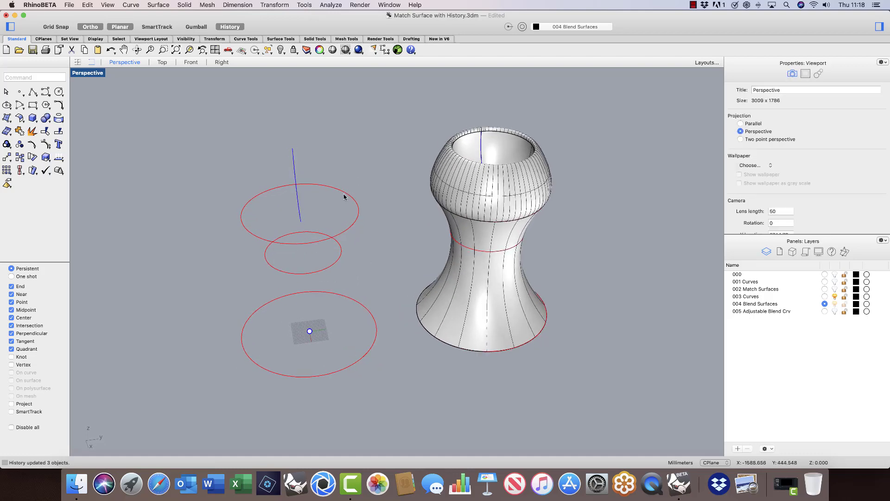
{"action": "left_click", "coordinate": [344, 197]}
{"action": "left_click", "coordinate": [273, 6]}
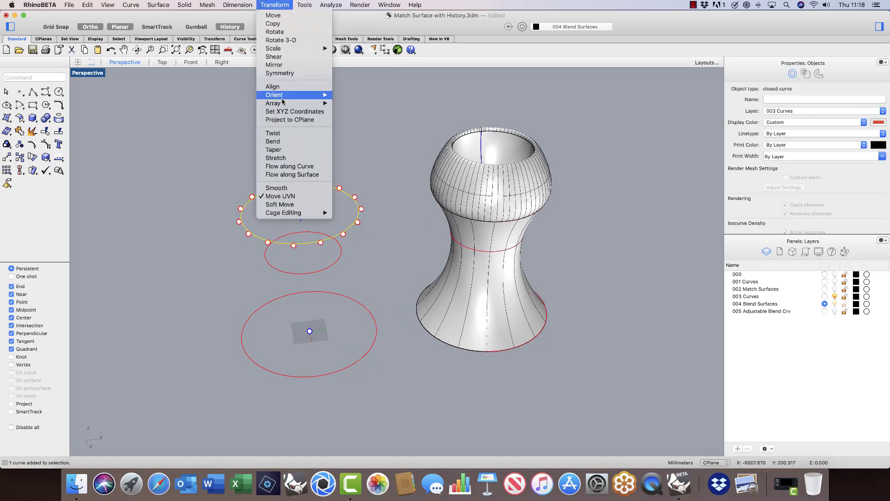
{"action": "mouse_move", "coordinate": [283, 49]}
{"action": "left_click", "coordinate": [365, 57]}
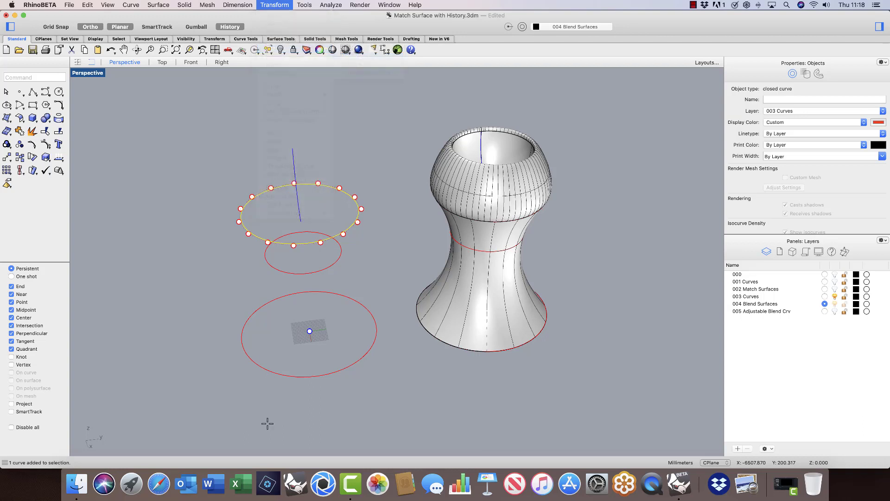
{"action": "left_click", "coordinate": [310, 331]}
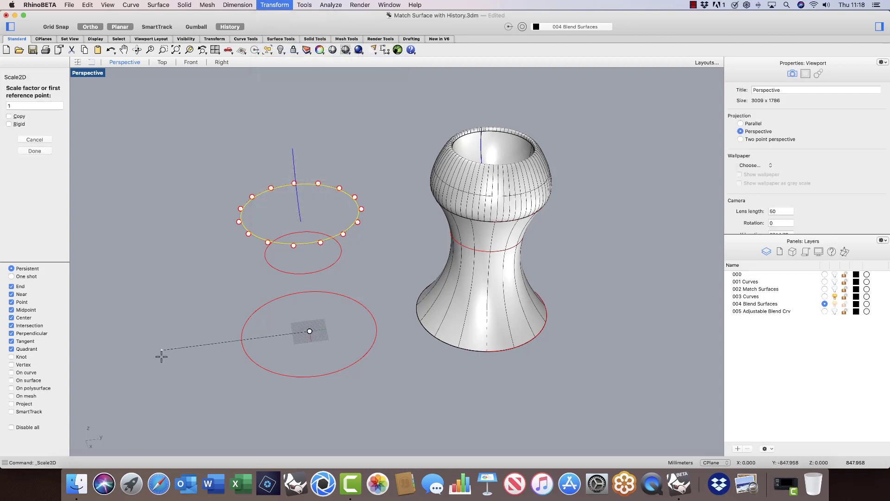
{"action": "left_click", "coordinate": [161, 351]}
{"action": "left_click", "coordinate": [174, 354]}
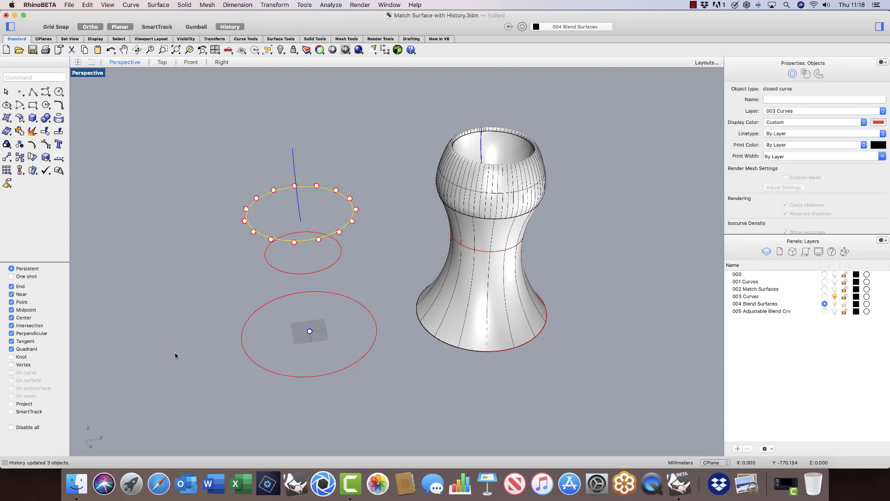
Step: Repeat Scale 2-D on the same highest circle about the origin, enlarging it beyond its size before the reduction, and deselect it
{"action": "right_click", "coordinate": [272, 334]}
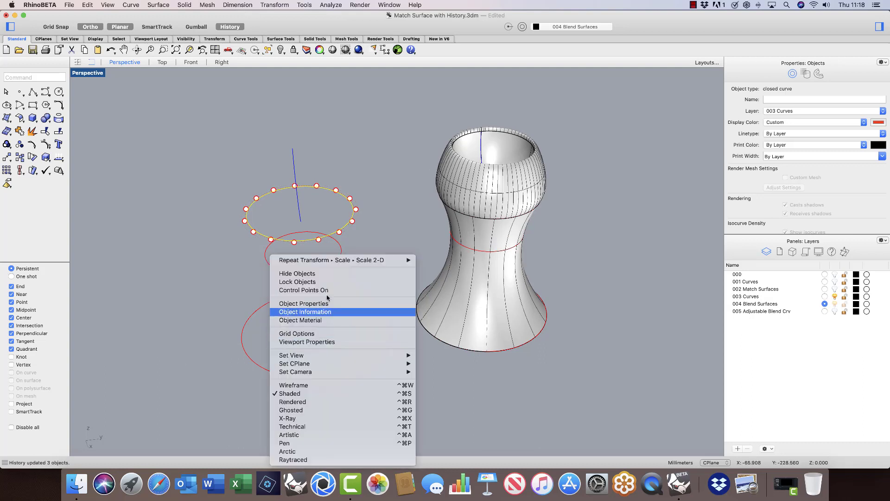
{"action": "left_click", "coordinate": [341, 262]}
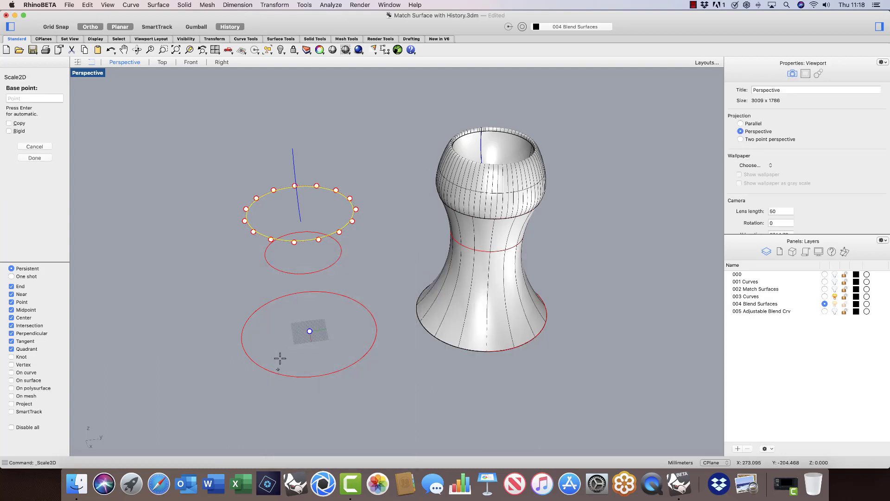
{"action": "left_click", "coordinate": [310, 331]}
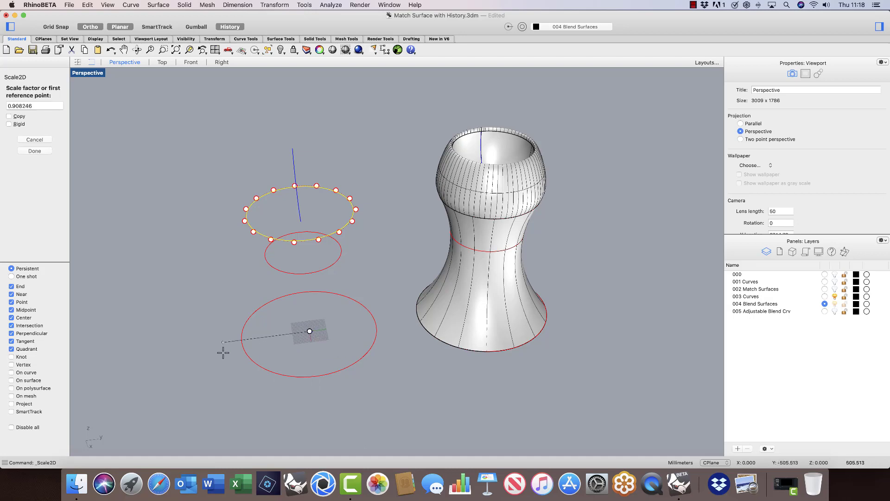
{"action": "left_click", "coordinate": [222, 354]}
{"action": "left_click", "coordinate": [207, 358]}
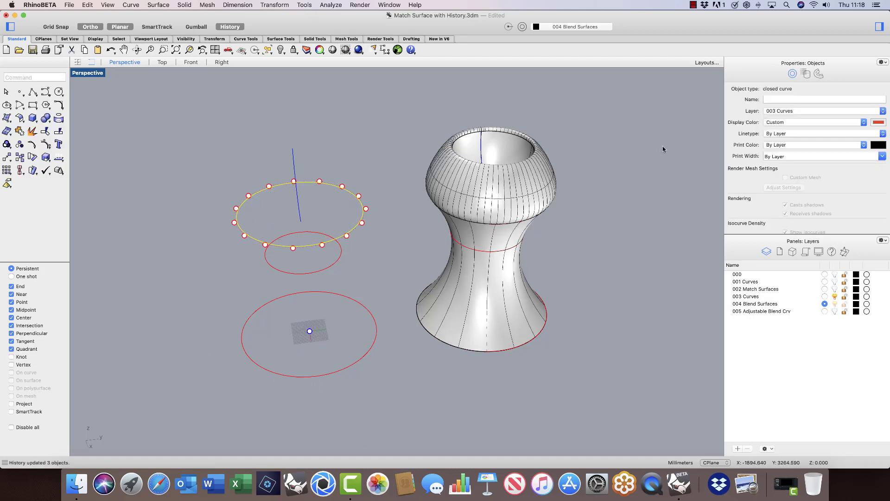
{"action": "right_click_drag", "start_coordinate": [618, 165], "coordinate": [619, 158]}
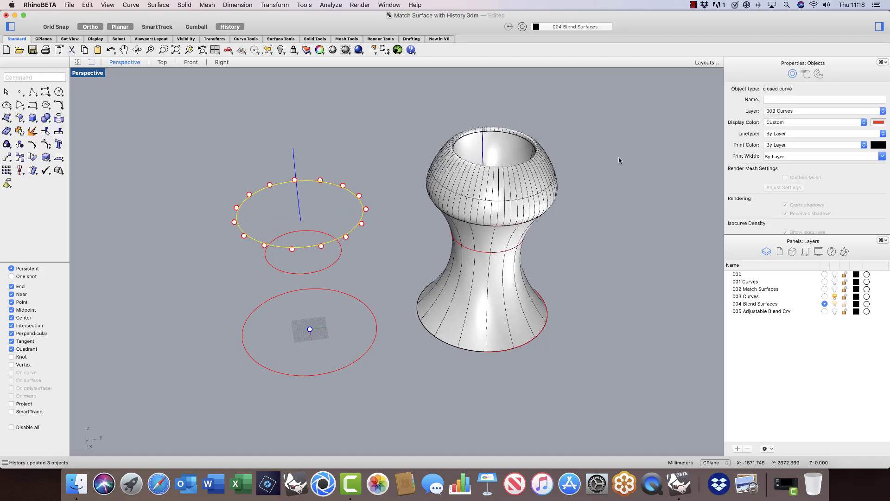
{"action": "left_click", "coordinate": [618, 158]}
Step: Open the existing blend between loft and bowl for adjustment using Blend Surface's Edit option
{"action": "scroll", "coordinate": [579, 231], "scroll_direction": "up", "scroll_amount": 2}
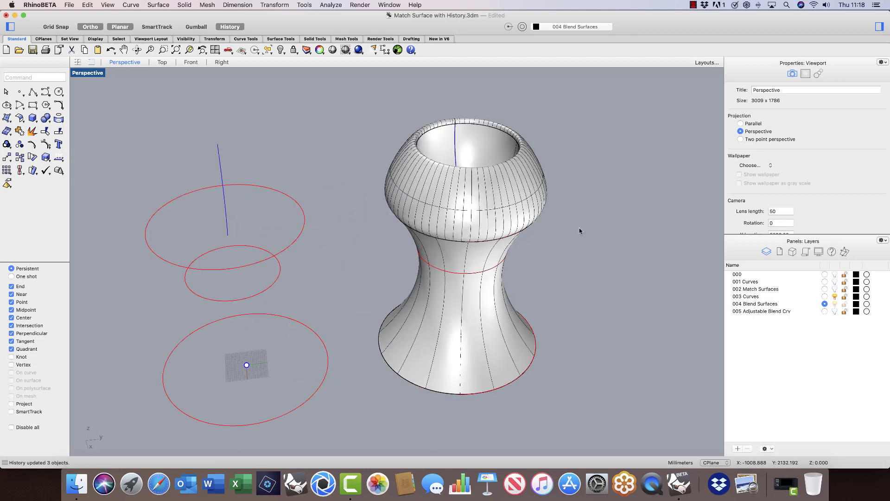
{"action": "scroll", "coordinate": [580, 231], "scroll_direction": "down", "scroll_amount": 4}
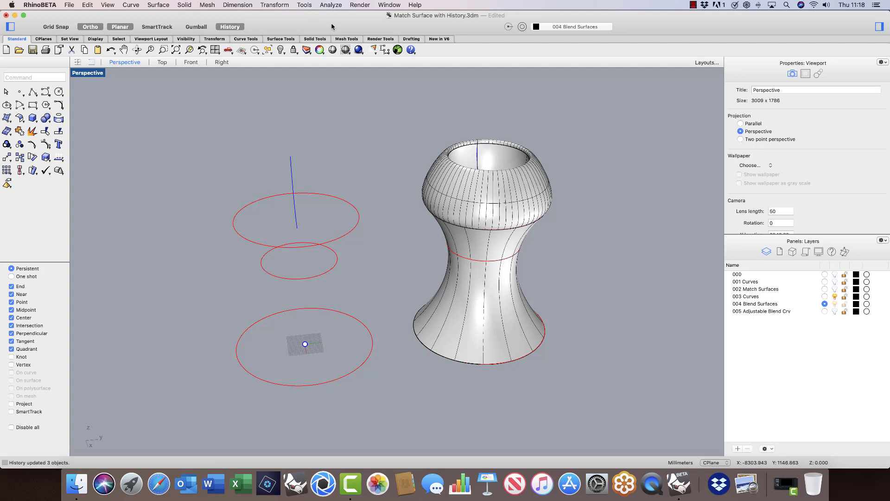
{"action": "left_click", "coordinate": [162, 5]}
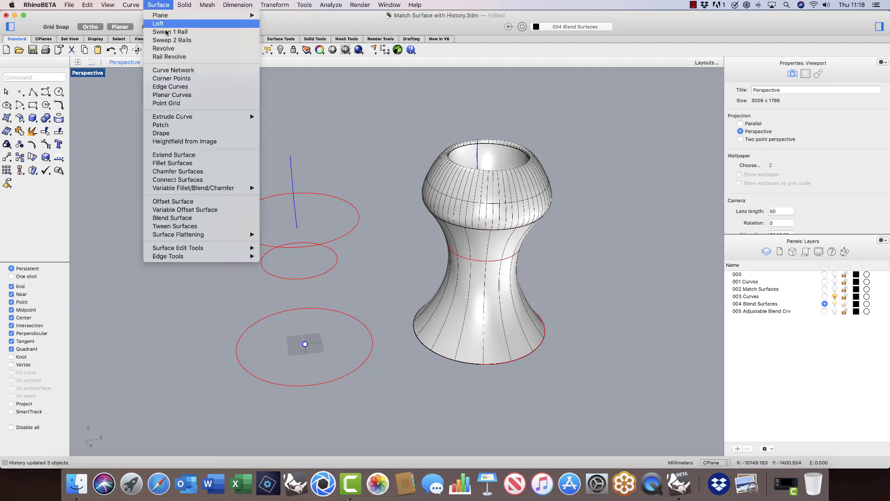
{"action": "mouse_move", "coordinate": [172, 251]}
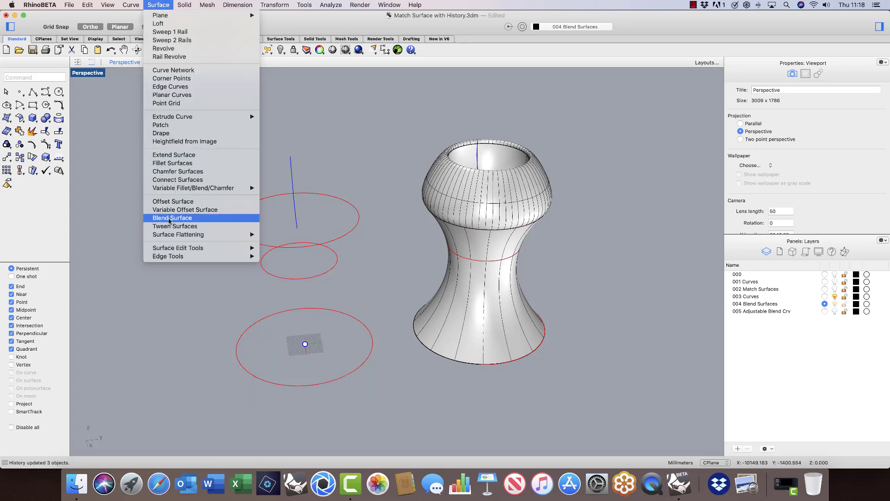
{"action": "left_click", "coordinate": [171, 218]}
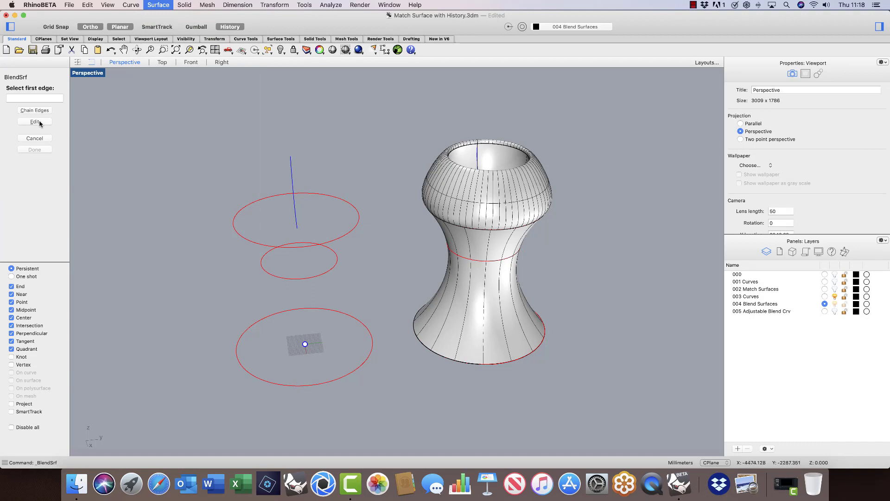
{"action": "left_click", "coordinate": [35, 122]}
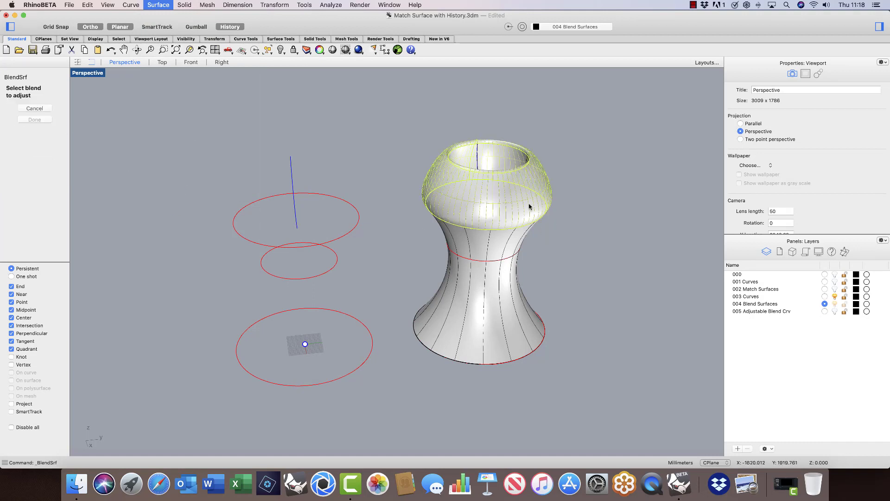
{"action": "left_click", "coordinate": [550, 190]}
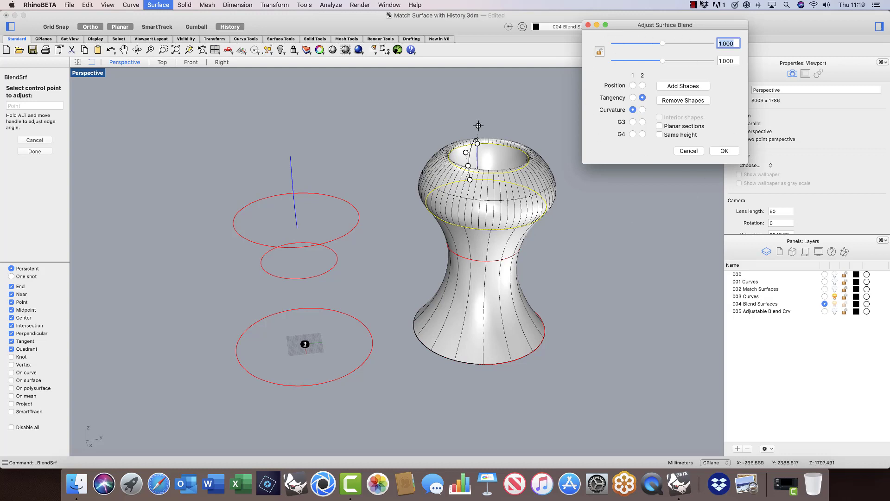
Step: Set the blend's bulge to about 1.395 at edge 1 and 1.117 at edge 2, and apply the edit
{"action": "left_click_drag", "start_coordinate": [677, 29], "coordinate": [219, 116]}
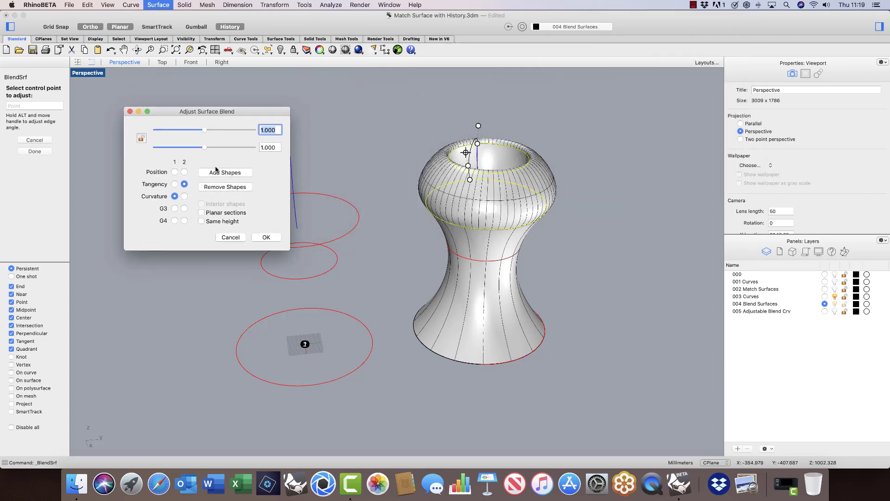
{"action": "left_click_drag", "start_coordinate": [204, 147], "coordinate": [208, 147]}
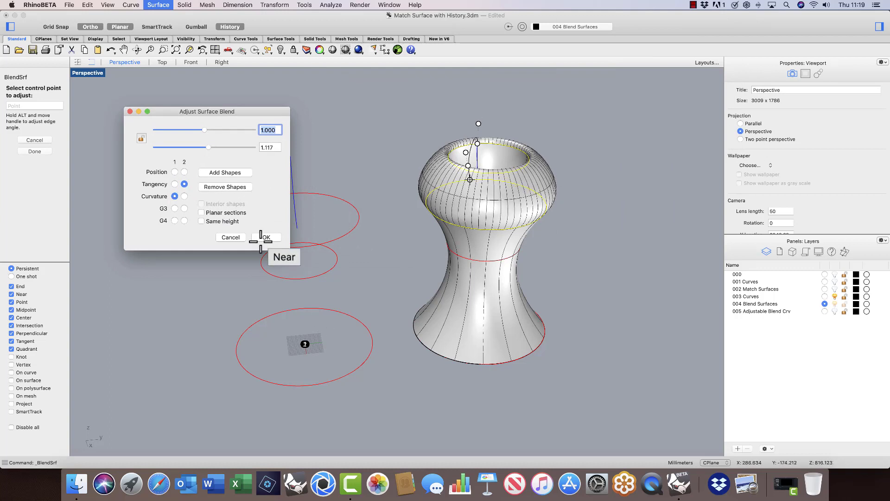
{"action": "left_click_drag", "start_coordinate": [205, 132], "coordinate": [223, 131]}
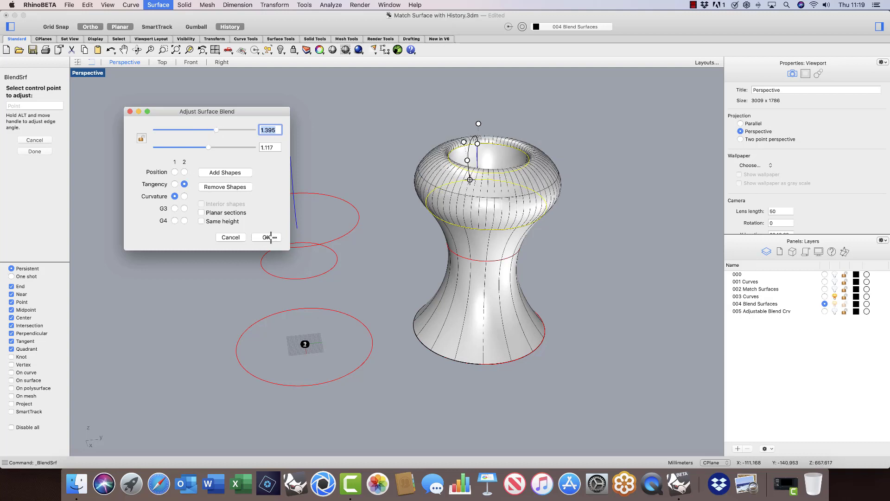
{"action": "left_click", "coordinate": [271, 238]}
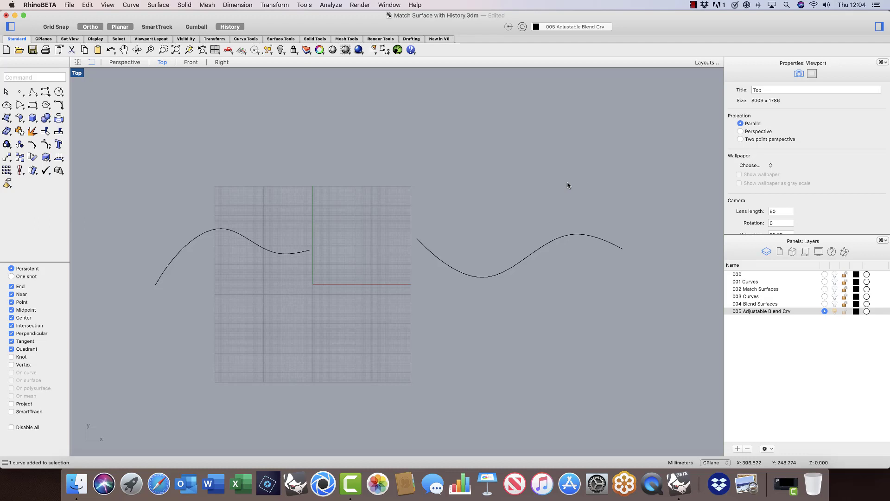
Step: Examine the control points of the two open curves on the 005 Adjustable Blend Crv layer, one curve after the other
{"action": "left_click", "coordinate": [444, 266]}
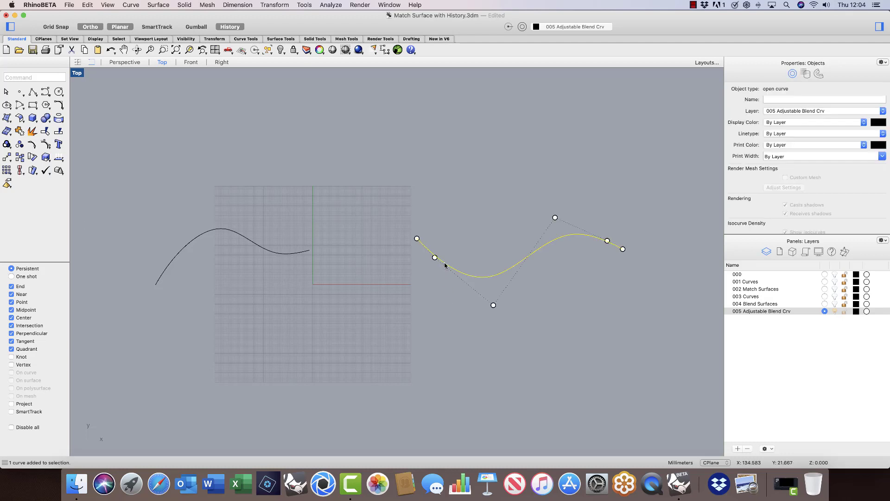
{"action": "left_click", "coordinate": [343, 284]}
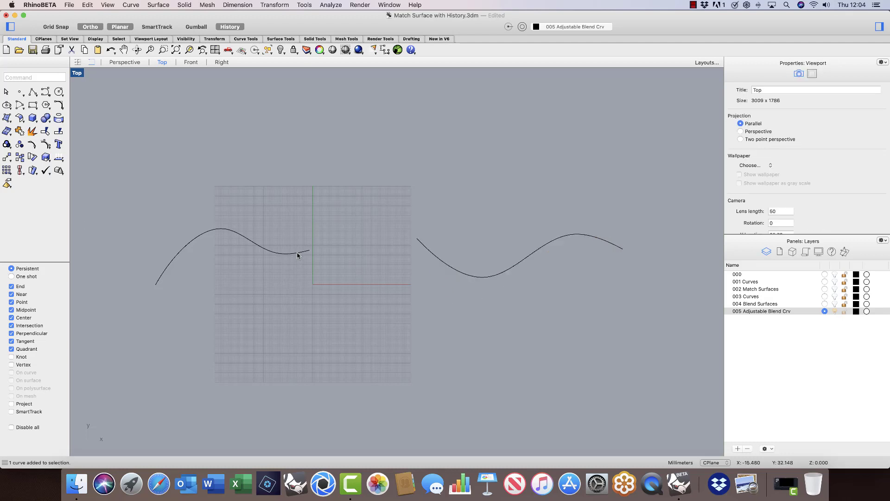
{"action": "left_click", "coordinate": [297, 255]}
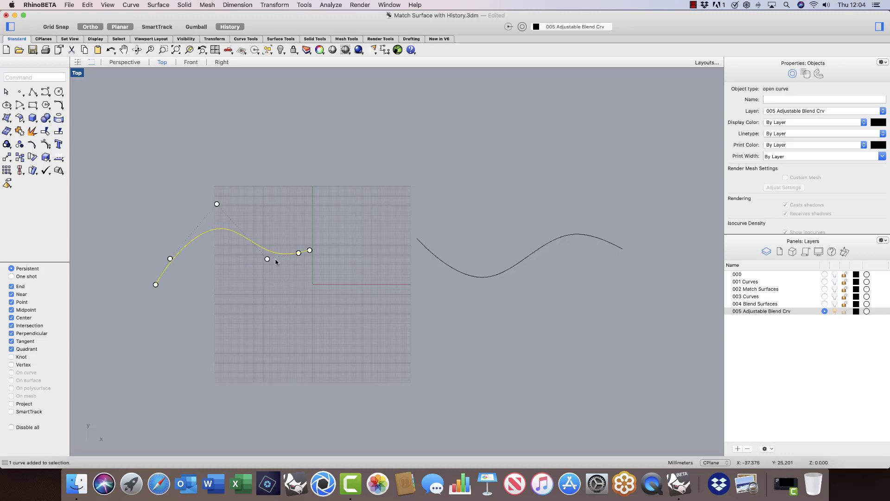
{"action": "left_click", "coordinate": [253, 291]}
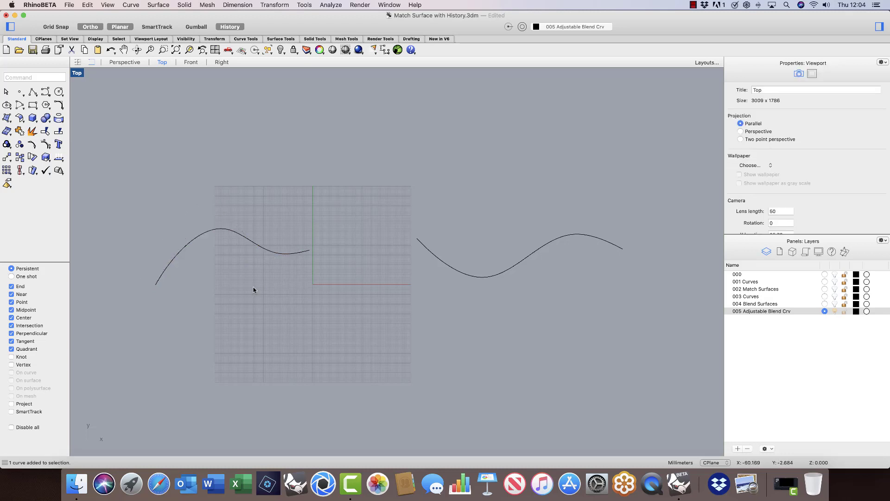
Step: Turn off the mouse preference that turns on control points when selecting a curve, light or annotation
{"action": "left_click", "coordinate": [265, 250]}
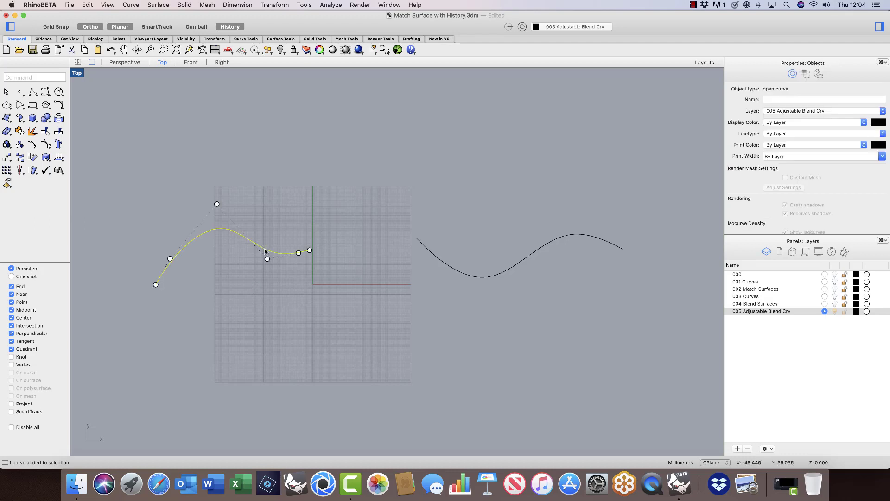
{"action": "left_click", "coordinate": [270, 200]}
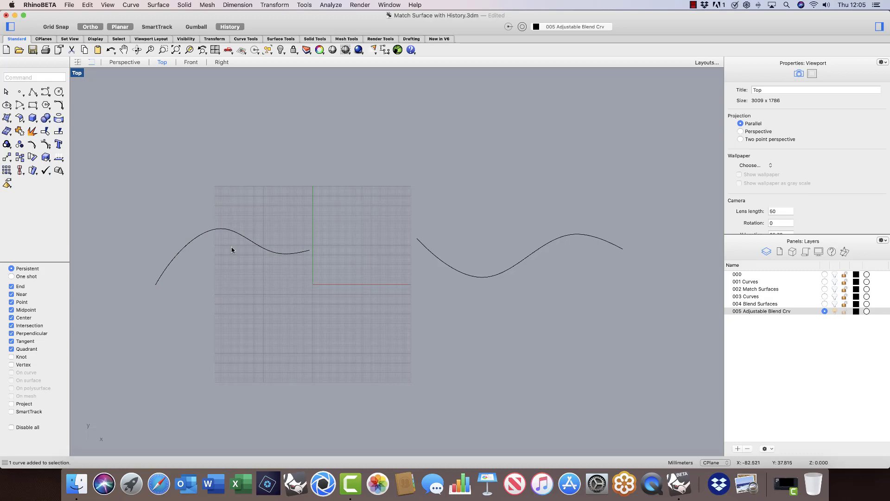
{"action": "left_click", "coordinate": [34, 7]}
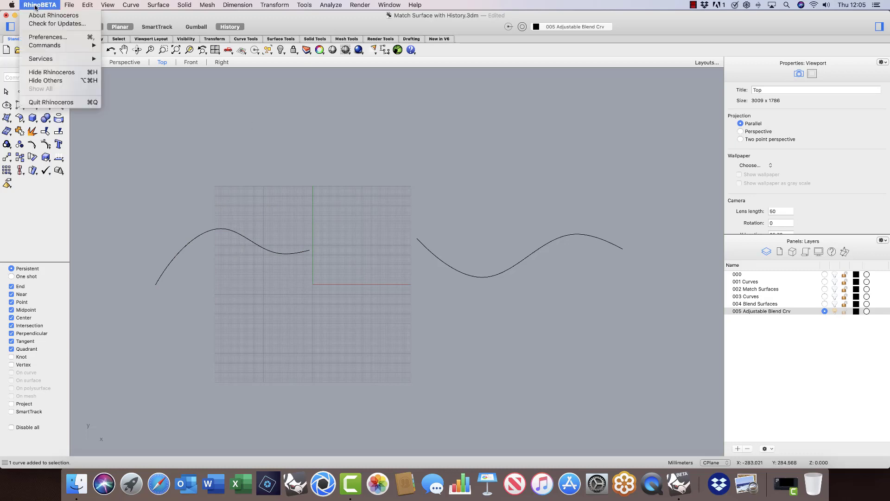
{"action": "left_click", "coordinate": [38, 37]}
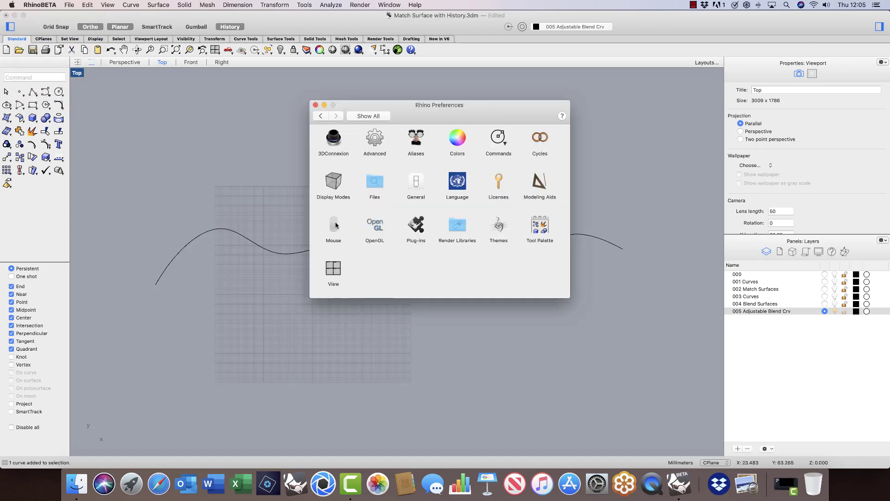
{"action": "left_click", "coordinate": [334, 226]}
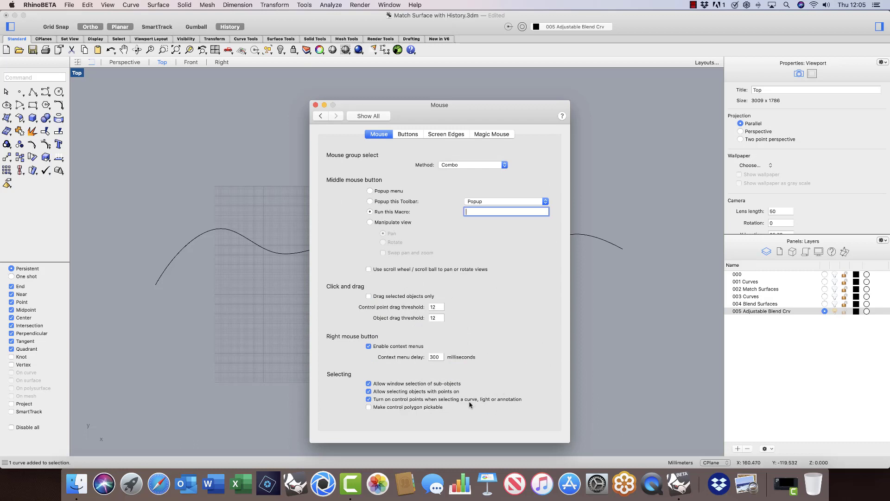
{"action": "left_click", "coordinate": [368, 399]}
{"action": "left_click", "coordinate": [315, 105]}
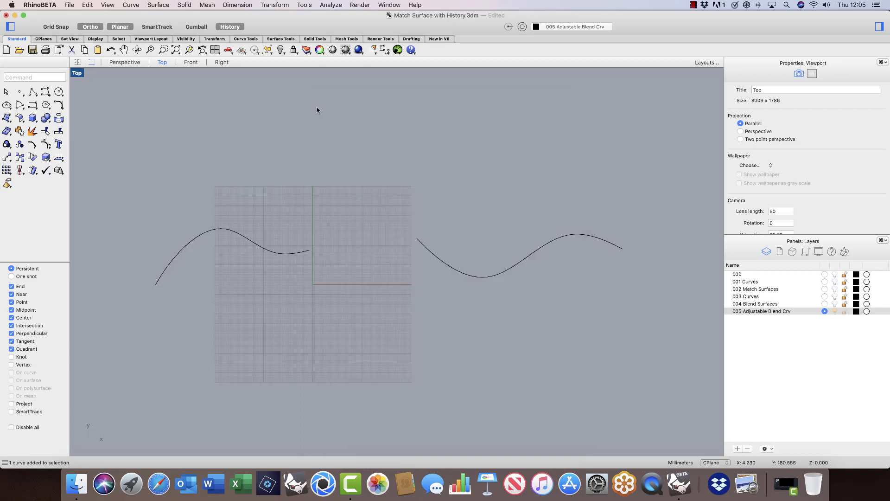
Step: Select the two open curves one after the other to check their control point display, and deselect them
{"action": "left_click", "coordinate": [520, 262]}
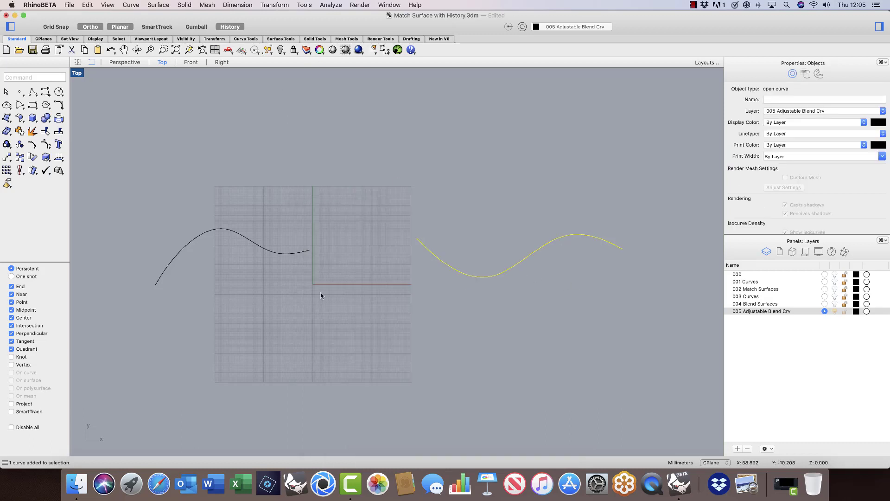
{"action": "left_click", "coordinate": [290, 253]}
{"action": "left_click", "coordinate": [339, 306]}
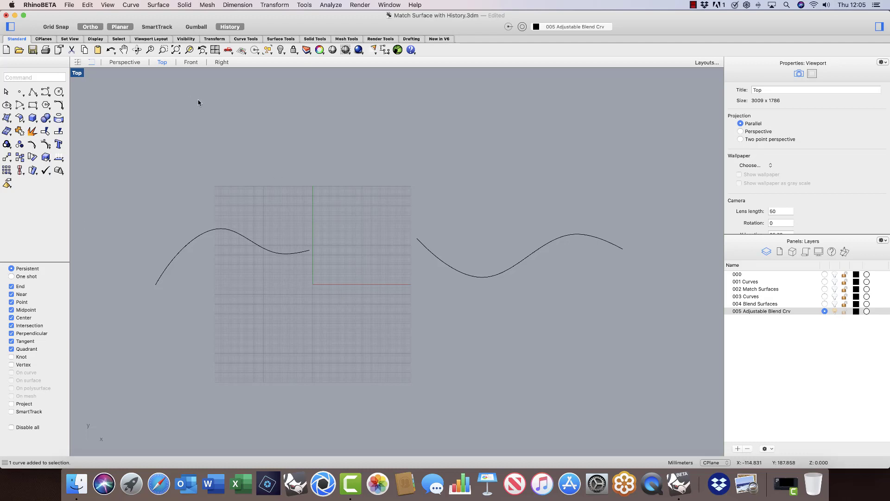
Step: Start an Adjustable Curve Blend between the facing ends of the two open curves, with Tangency continuity at both ends
{"action": "left_click", "coordinate": [136, 6]}
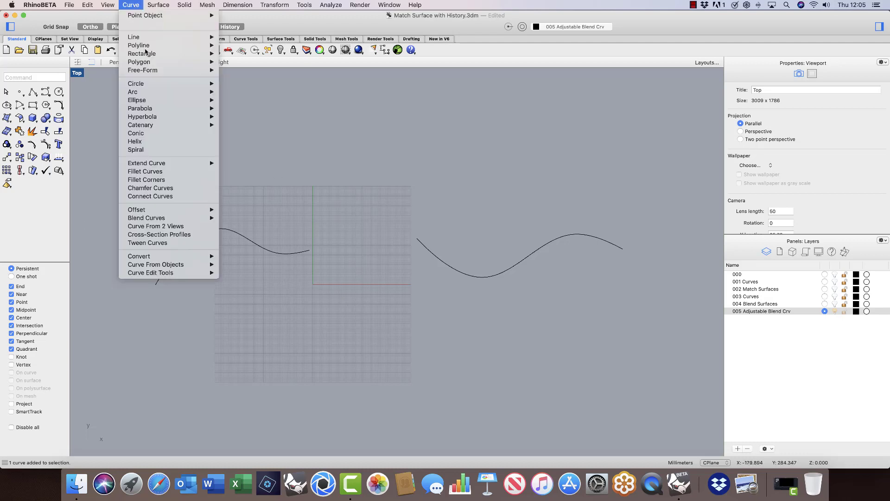
{"action": "mouse_move", "coordinate": [172, 218]}
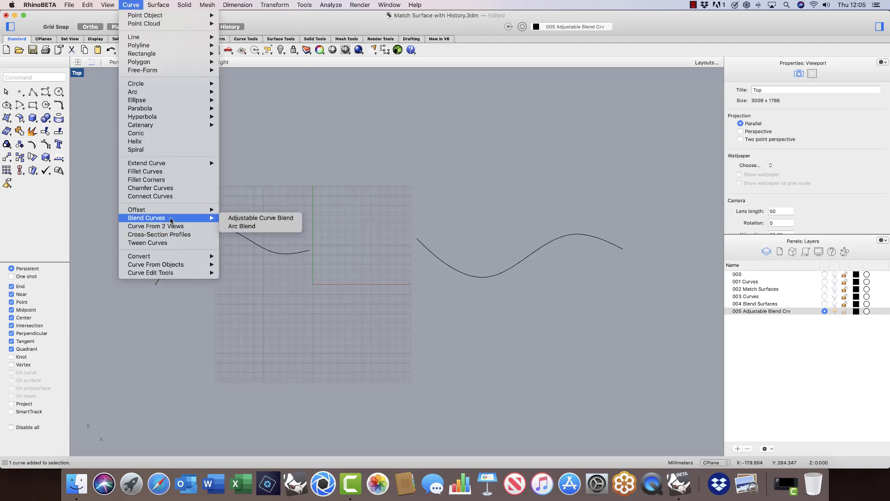
{"action": "left_click", "coordinate": [247, 217]}
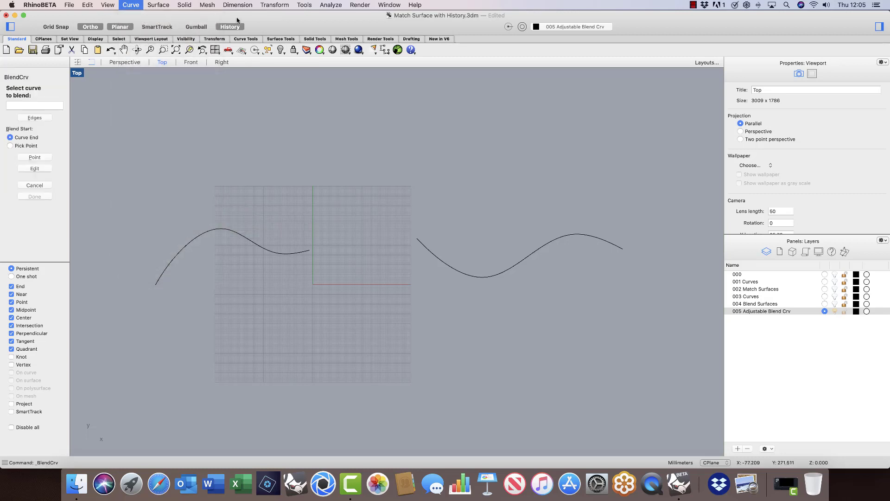
{"action": "left_click", "coordinate": [310, 253]}
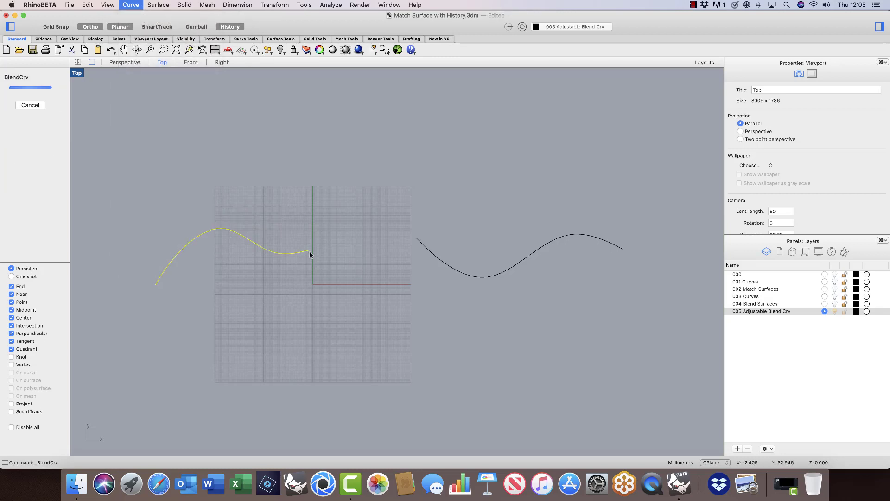
{"action": "left_click", "coordinate": [418, 242]}
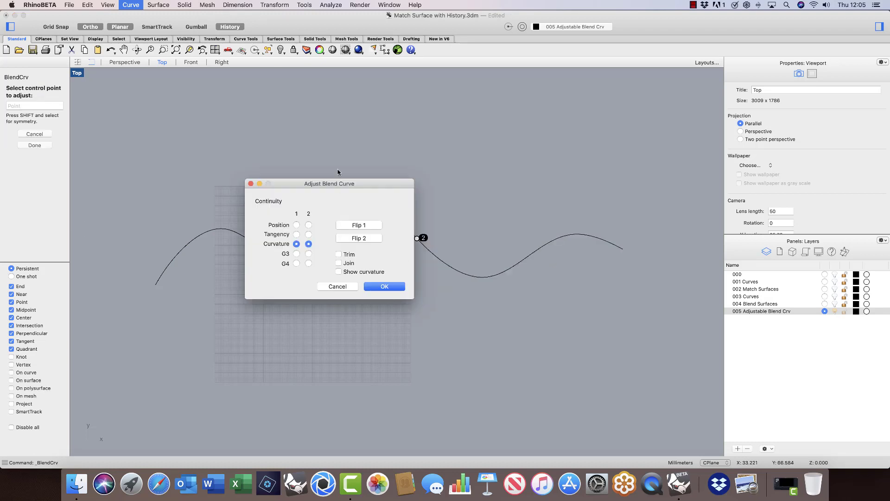
{"action": "left_click_drag", "start_coordinate": [349, 186], "coordinate": [403, 296]}
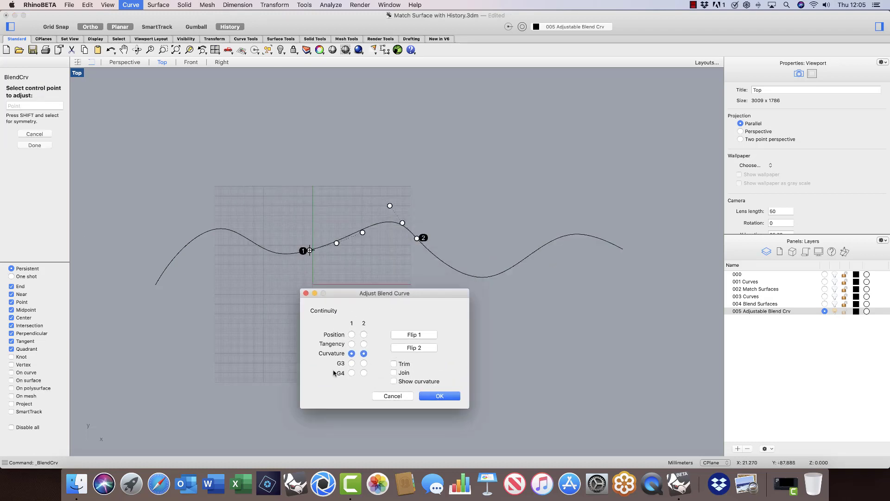
{"action": "left_click", "coordinate": [351, 344]}
{"action": "left_click", "coordinate": [363, 343]}
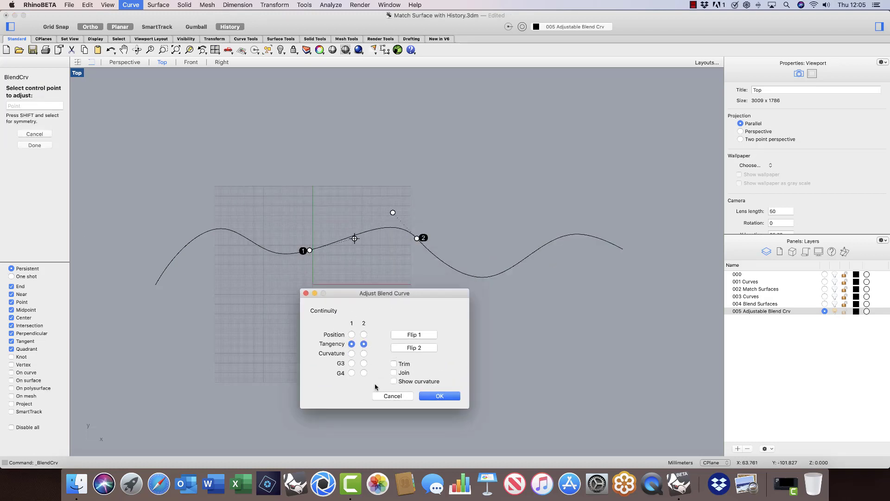
Step: Lengthen the blend's handle slightly at end 1 and more strongly at end 2, and accept the blend curve
{"action": "left_click", "coordinate": [355, 239]}
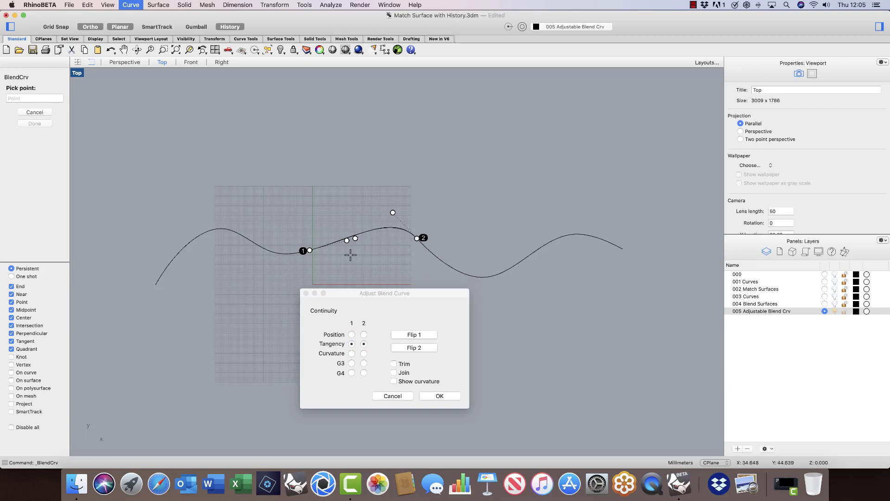
{"action": "left_click", "coordinate": [360, 250]}
{"action": "left_click", "coordinate": [393, 212]}
{"action": "left_click", "coordinate": [374, 193]}
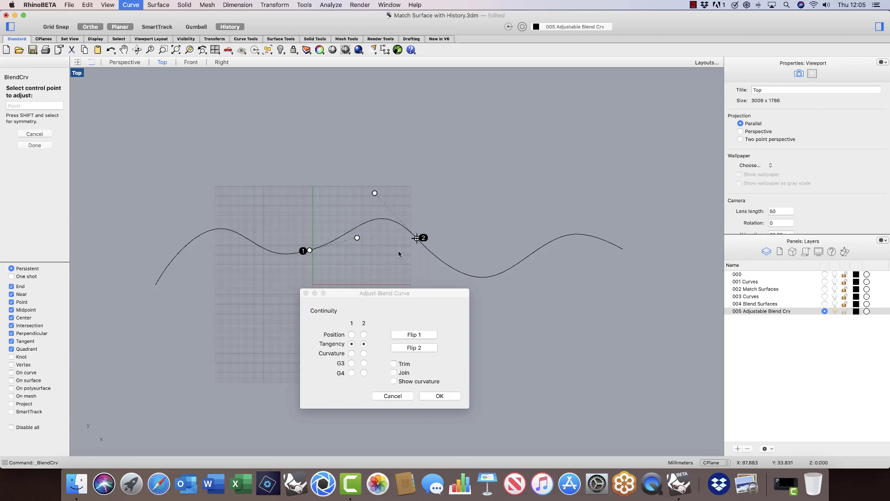
{"action": "left_click", "coordinate": [433, 397]}
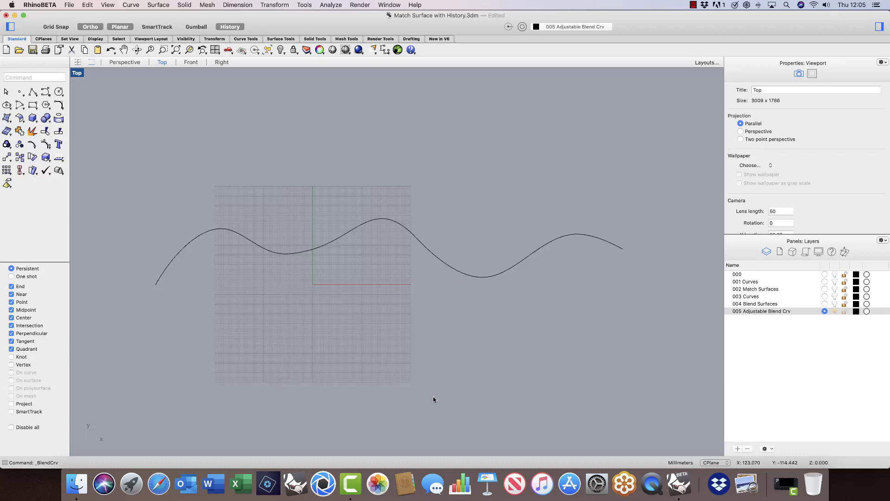
Step: Move the open curve at the blend's end 2 a short distance along positive X, away from the other curve
{"action": "left_click", "coordinate": [477, 279]}
{"action": "left_click", "coordinate": [274, 5]}
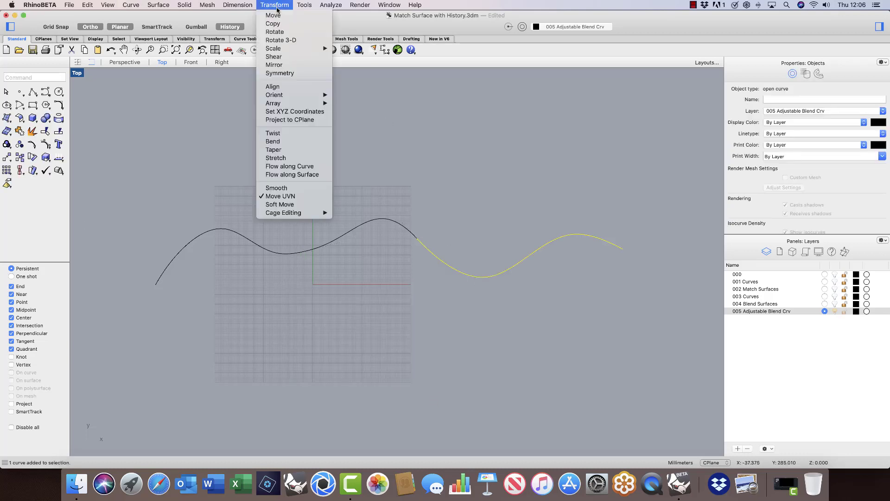
{"action": "left_click", "coordinate": [269, 15]}
{"action": "left_click", "coordinate": [452, 191]}
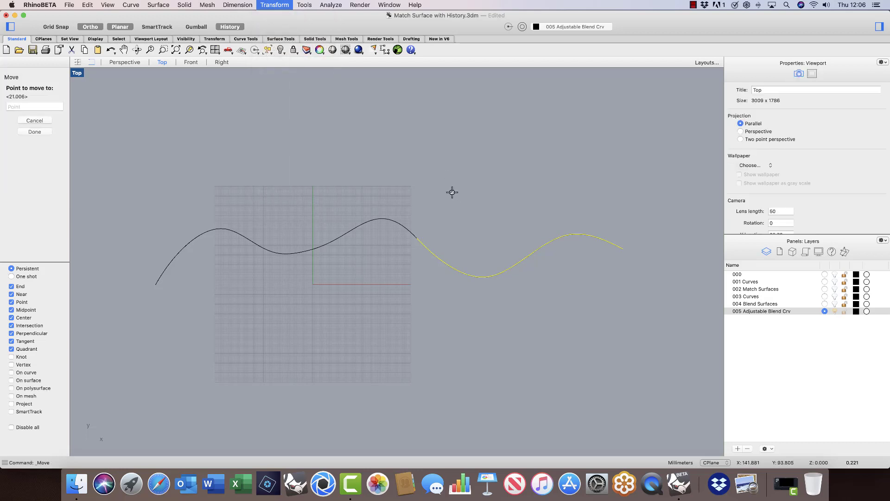
{"action": "left_click", "coordinate": [476, 187]}
{"action": "left_click", "coordinate": [480, 176]}
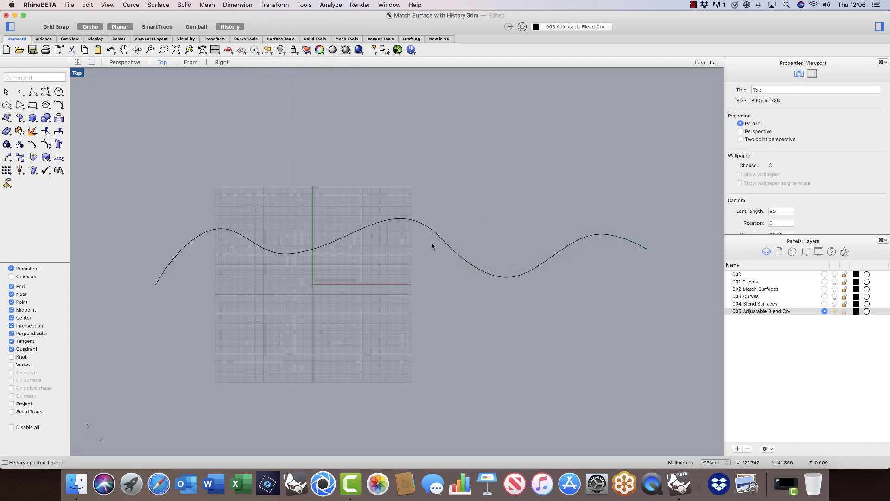
Step: Show the control points of the curve at the blend's end 1, pull its second-to-last point straight down, and hide the points
{"action": "left_click", "coordinate": [257, 246]}
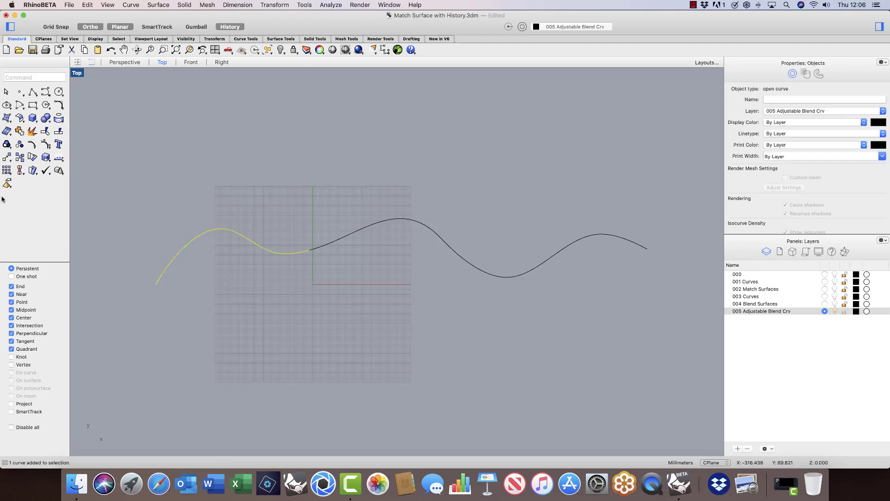
{"action": "left_click", "coordinate": [46, 145]}
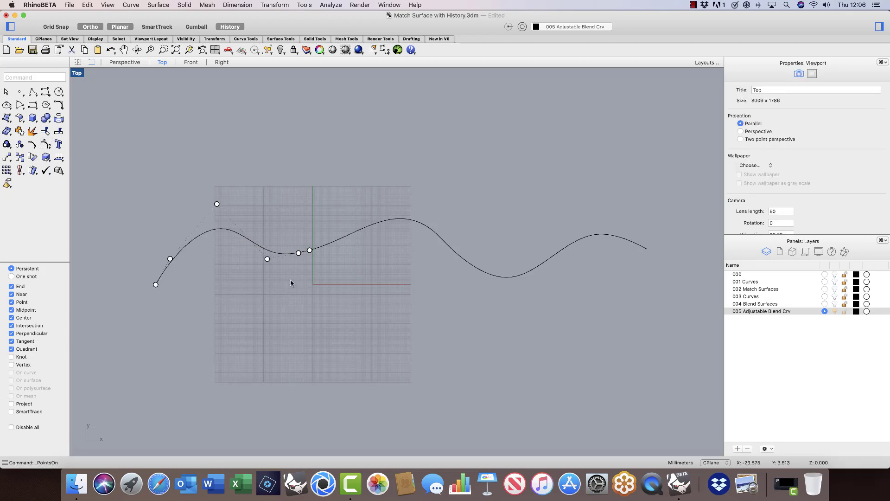
{"action": "left_click_drag", "start_coordinate": [298, 253], "coordinate": [298, 308]}
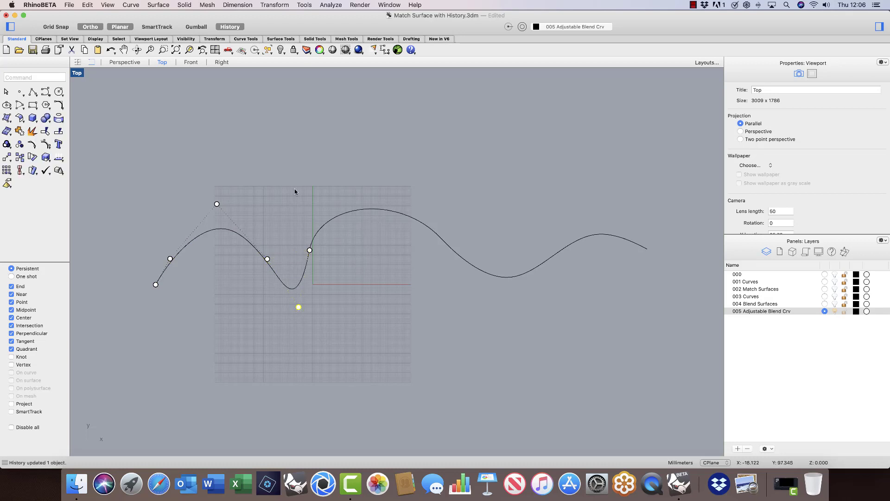
{"action": "key", "text": "Escape"}
{"action": "key", "text": "Escape"}
Step: Open the existing blend curve for adjustment using Adjustable Curve Blend's Edit option, keeping its handles clear of the dialog
{"action": "left_click", "coordinate": [131, 5]}
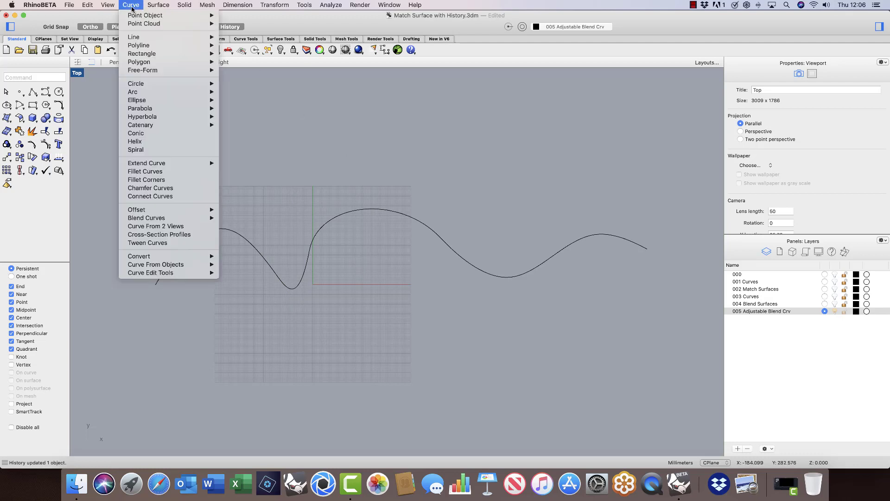
{"action": "mouse_move", "coordinate": [164, 221]}
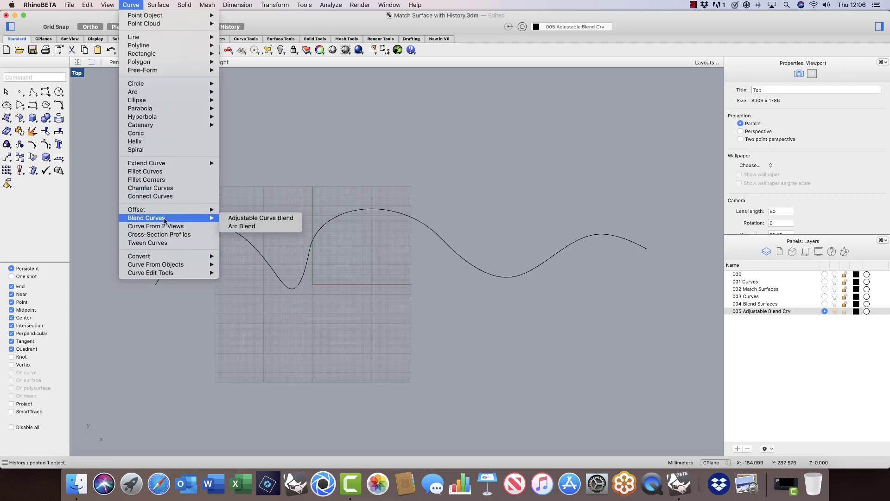
{"action": "left_click", "coordinate": [261, 218]}
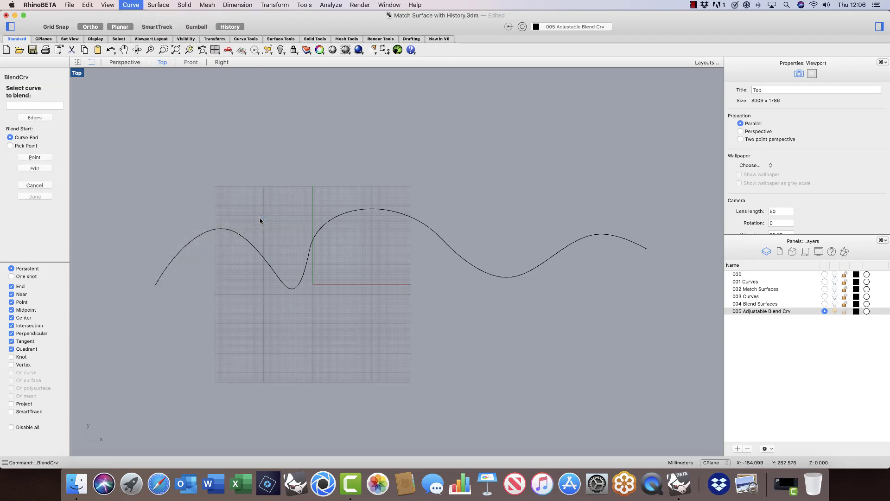
{"action": "left_click", "coordinate": [34, 168]}
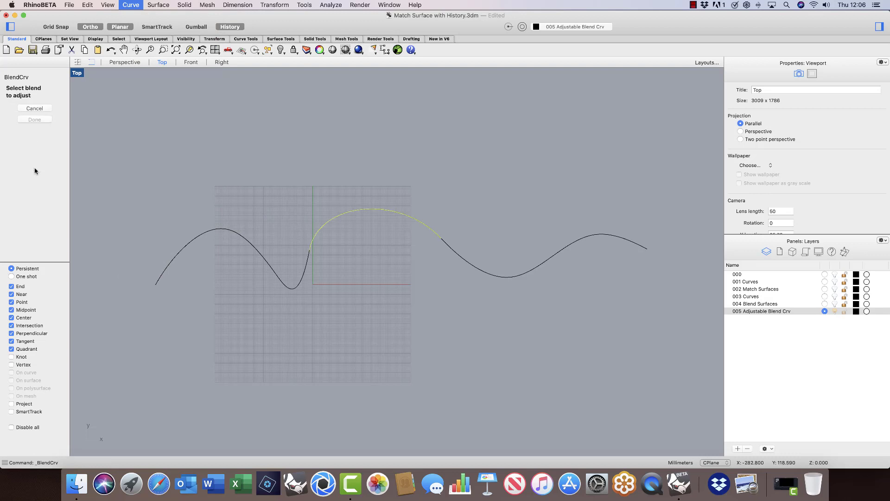
{"action": "left_click", "coordinate": [348, 215]}
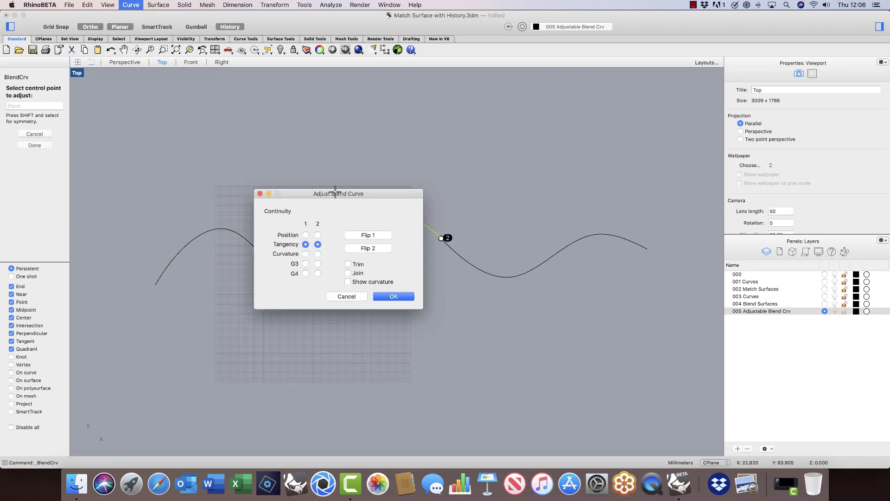
{"action": "left_click_drag", "start_coordinate": [338, 193], "coordinate": [136, 159]}
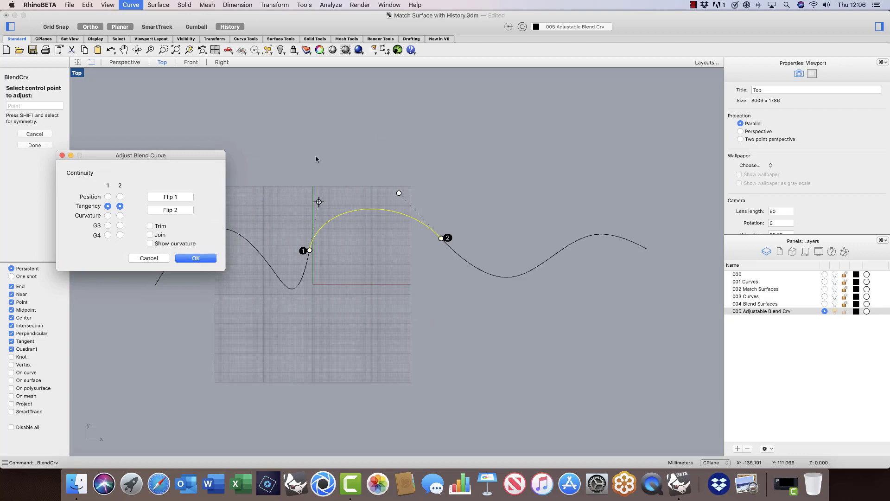
Step: Lengthen the blend curve's handle at end 1 and shorten its handle at end 2 slightly
{"action": "left_click", "coordinate": [319, 202]}
{"action": "left_click", "coordinate": [319, 202]}
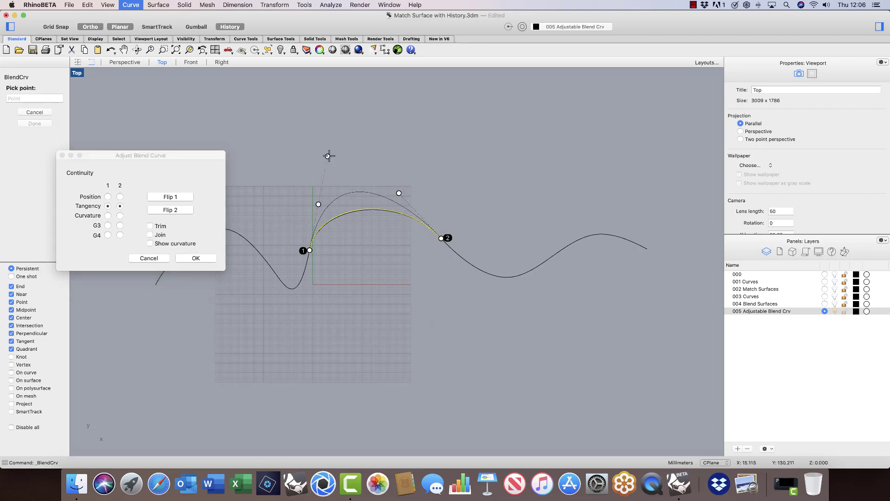
{"action": "left_click", "coordinate": [326, 168]}
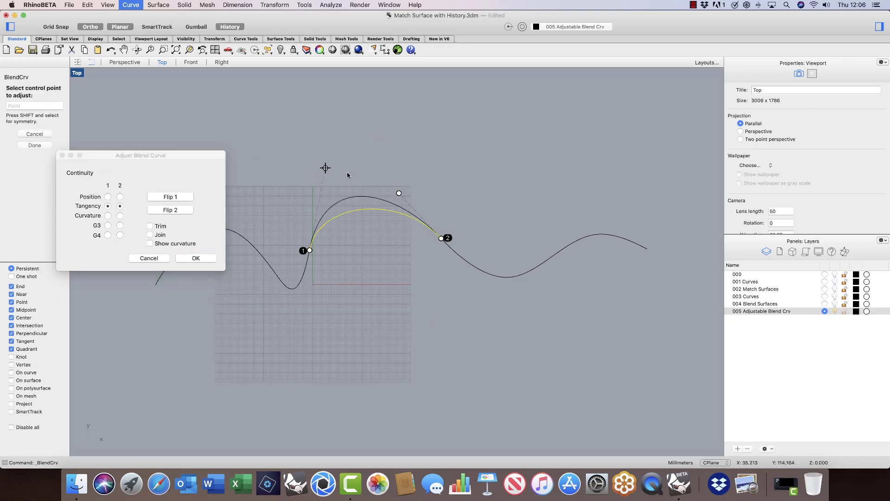
{"action": "left_click", "coordinate": [399, 193]}
{"action": "left_click", "coordinate": [412, 207]}
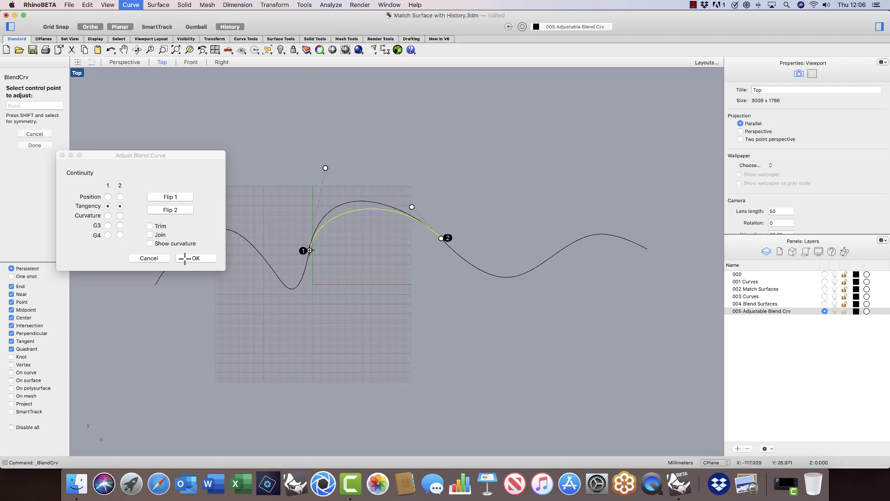
Step: Set the blend's continuity to Curvature at both ends and accept the adjusted curve
{"action": "left_click", "coordinate": [108, 216]}
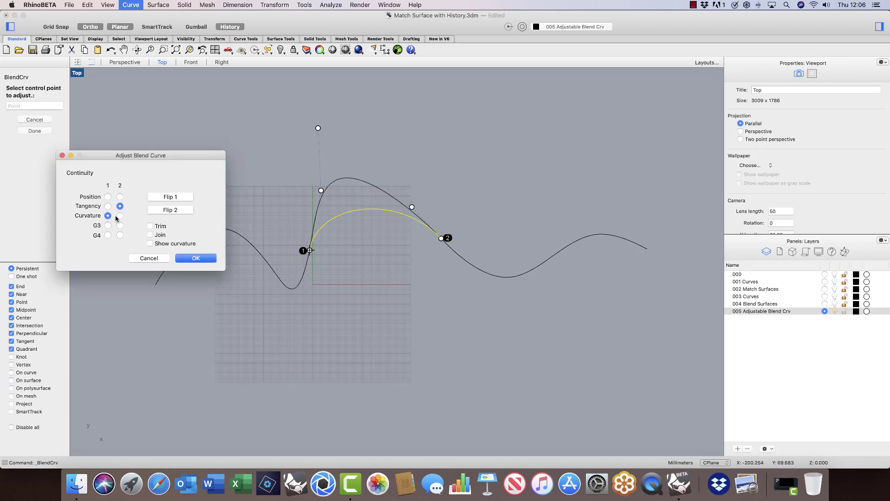
{"action": "left_click", "coordinate": [119, 216]}
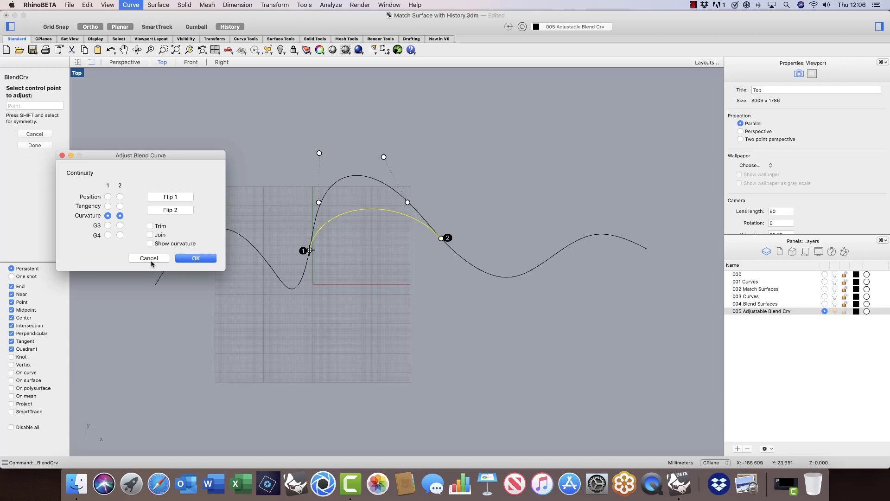
{"action": "left_click", "coordinate": [201, 260]}
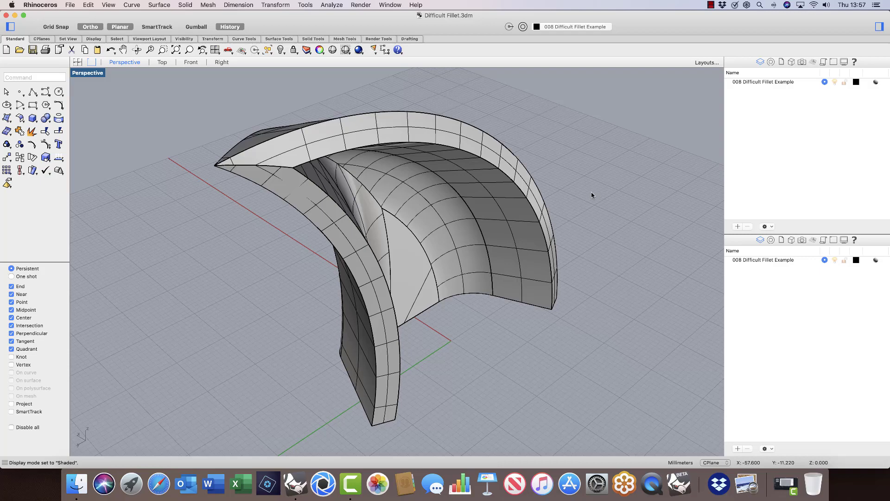
Step: Try a previewed 10 mm Fillet Edge on the short inner edge at the pointed tip of the Difficult Fillet model, and undo it
{"action": "right_click_drag", "start_coordinate": [619, 238], "coordinate": [673, 249]}
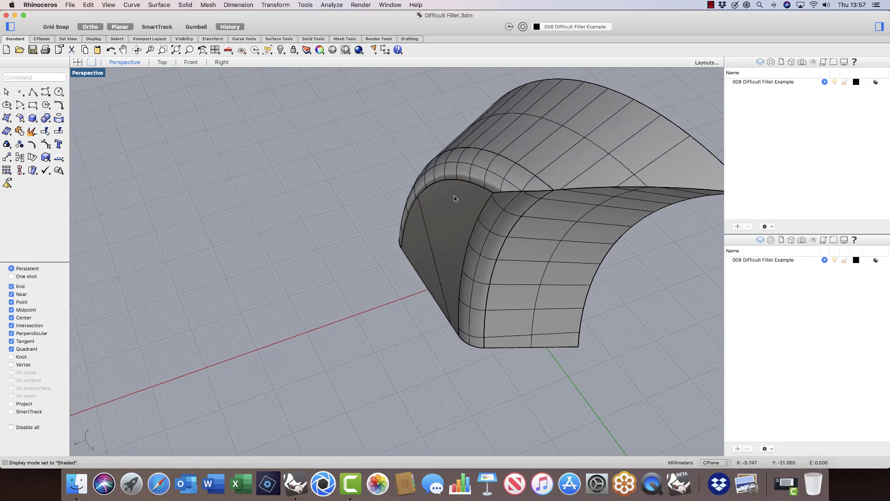
{"action": "scroll", "coordinate": [446, 198], "scroll_direction": "down", "scroll_amount": 5}
{"action": "scroll", "coordinate": [544, 204], "scroll_direction": "up", "scroll_amount": 5}
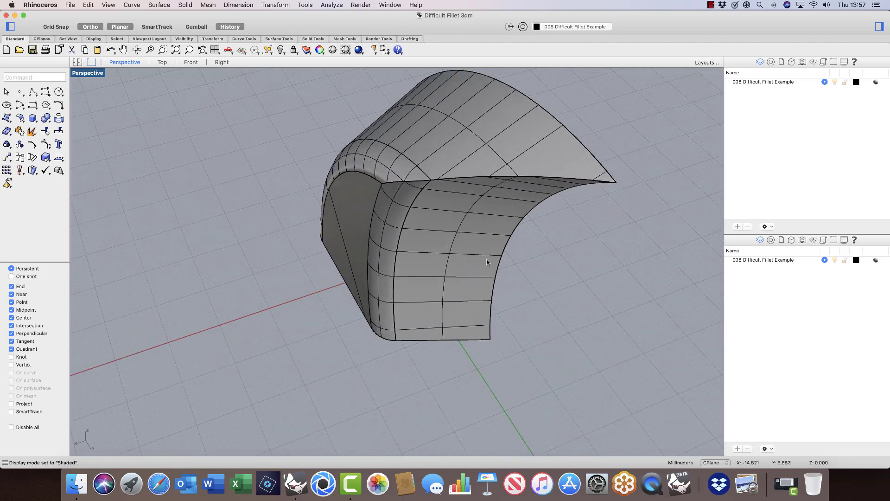
{"action": "right_click_drag", "start_coordinate": [491, 256], "coordinate": [449, 249]}
{"action": "scroll", "coordinate": [390, 175], "scroll_direction": "up", "scroll_amount": 3}
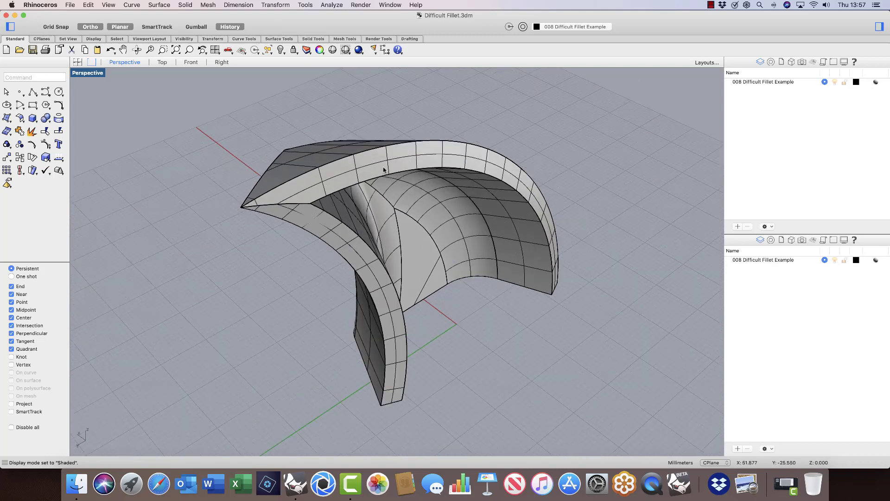
{"action": "left_click", "coordinate": [185, 5]}
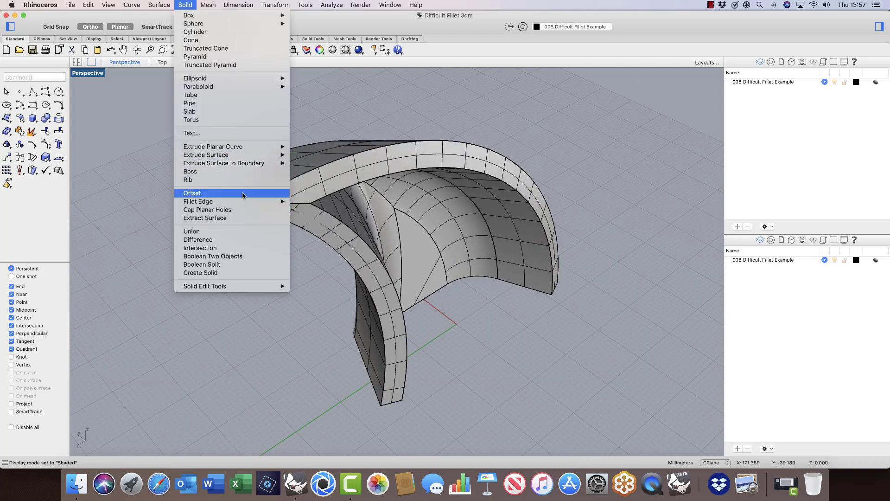
{"action": "mouse_move", "coordinate": [244, 201]}
{"action": "left_click", "coordinate": [313, 202]}
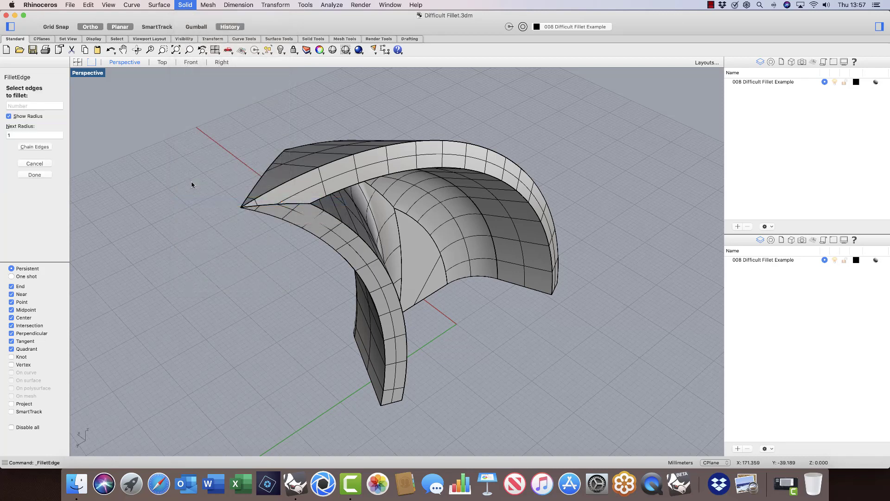
{"action": "type", "text": "10"}
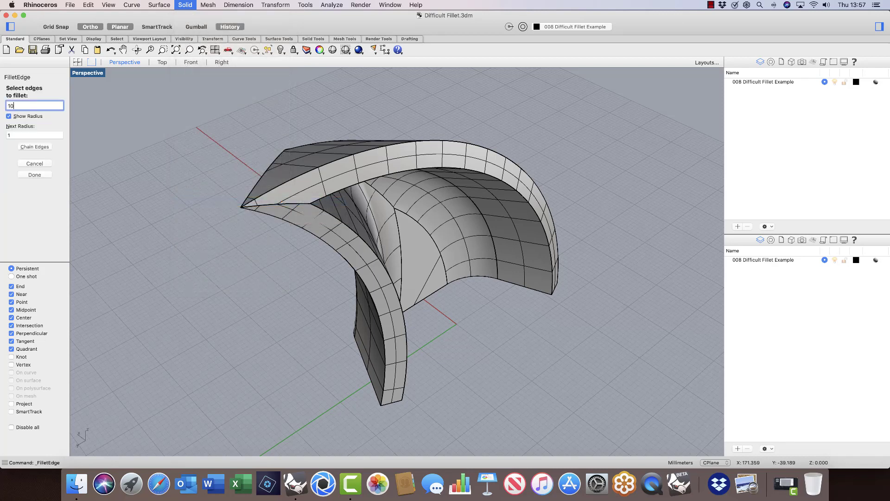
{"action": "key", "text": "Return"}
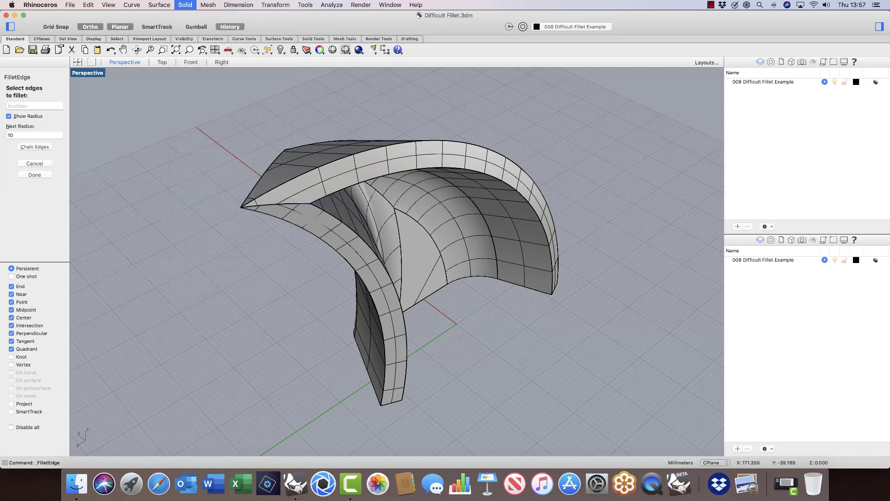
{"action": "left_click", "coordinate": [283, 207]}
{"action": "scroll", "coordinate": [267, 179], "scroll_direction": "up", "scroll_amount": 2}
{"action": "key", "text": "Return"}
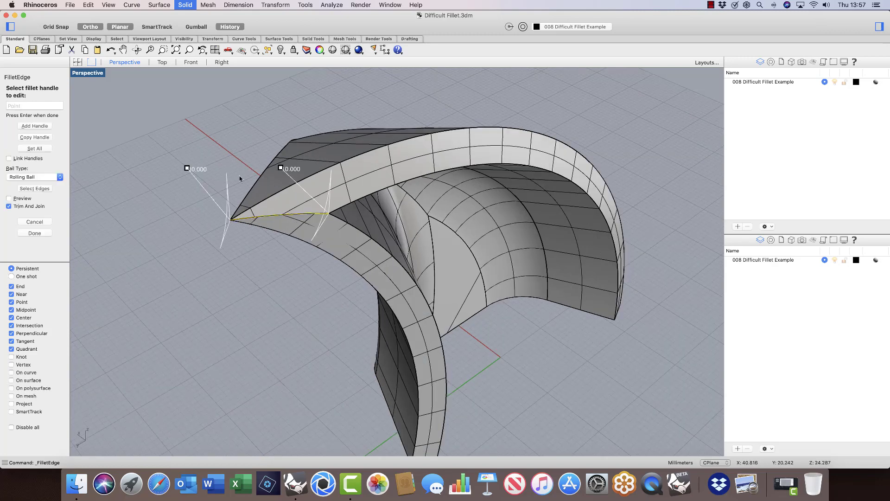
{"action": "left_click", "coordinate": [9, 199]}
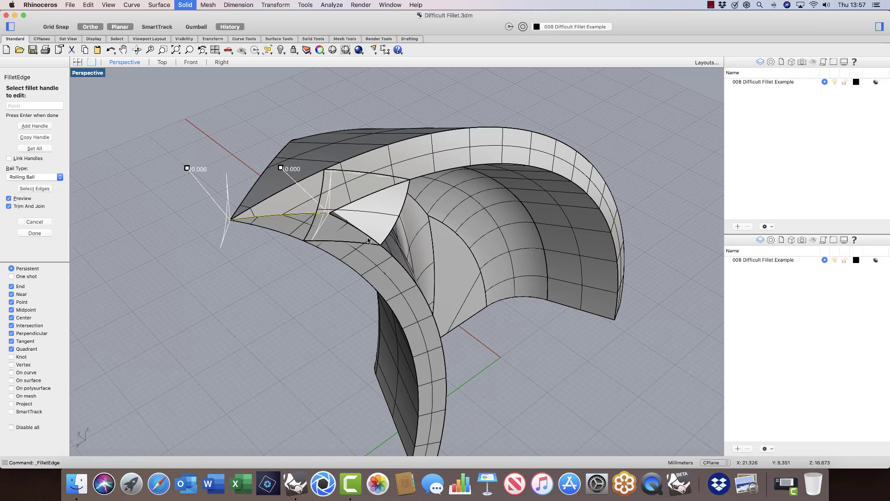
{"action": "key", "text": "Return"}
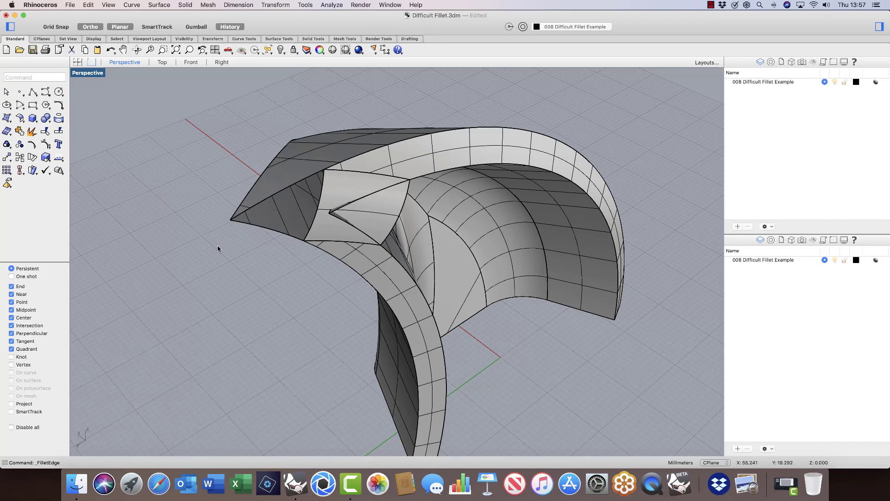
{"action": "key", "text": "cmd+z"}
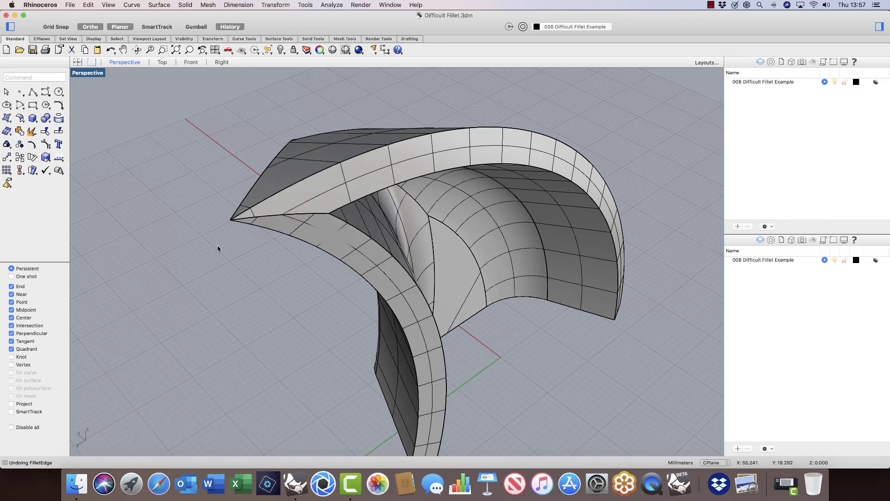
Step: Apply Fillet Edge with a 4 mm radius to the sharp outer edge running from the pointed tip to the rounded corner, with the preview on
{"action": "scroll", "coordinate": [234, 201], "scroll_direction": "down", "scroll_amount": 6}
{"action": "right_click_drag", "start_coordinate": [234, 201], "coordinate": [303, 210]}
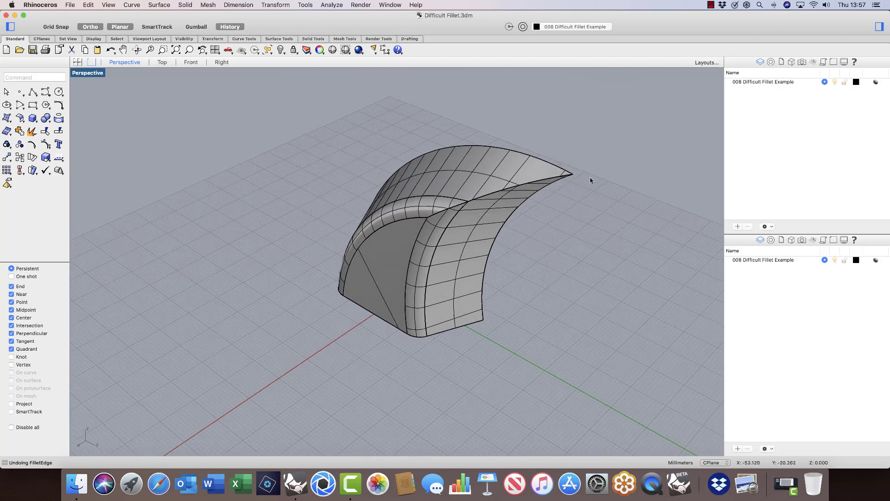
{"action": "scroll", "coordinate": [542, 176], "scroll_direction": "up", "scroll_amount": 4}
{"action": "scroll", "coordinate": [542, 176], "scroll_direction": "up", "scroll_amount": 2}
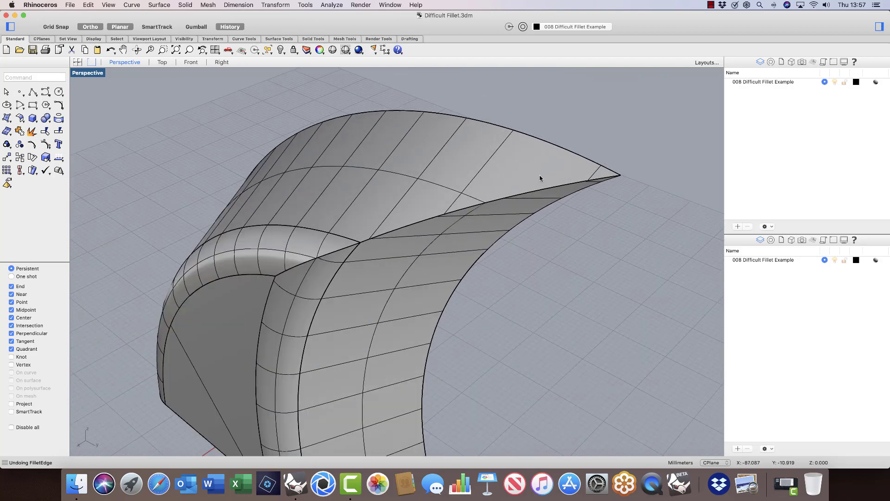
{"action": "left_click", "coordinate": [185, 5]}
{"action": "mouse_move", "coordinate": [218, 202]}
{"action": "left_click", "coordinate": [316, 199]}
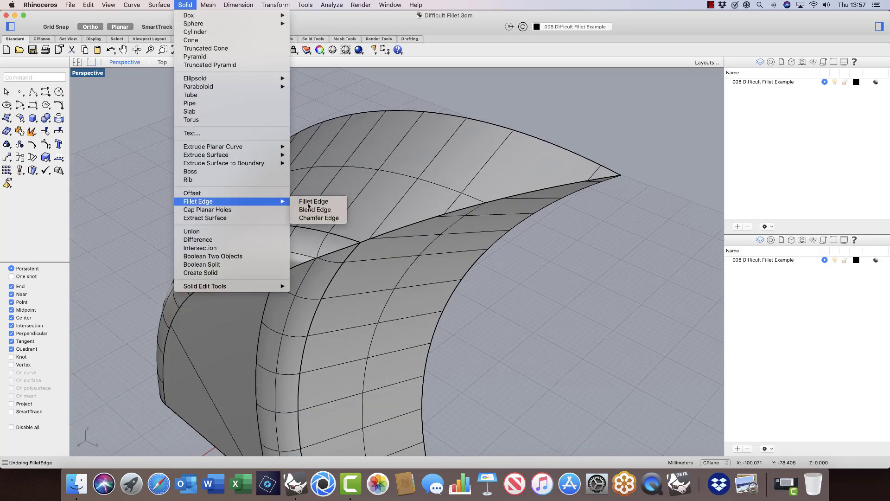
{"action": "type", "text": "4"}
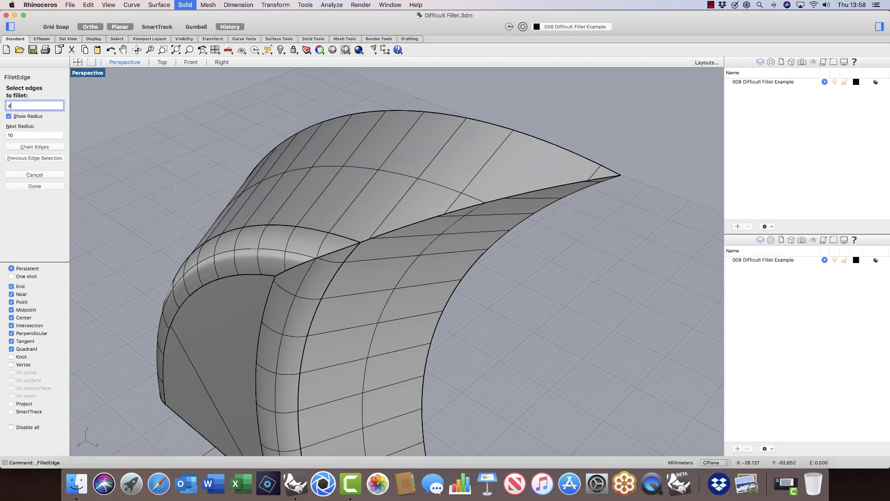
{"action": "key", "text": "Return"}
{"action": "left_click", "coordinate": [378, 238]}
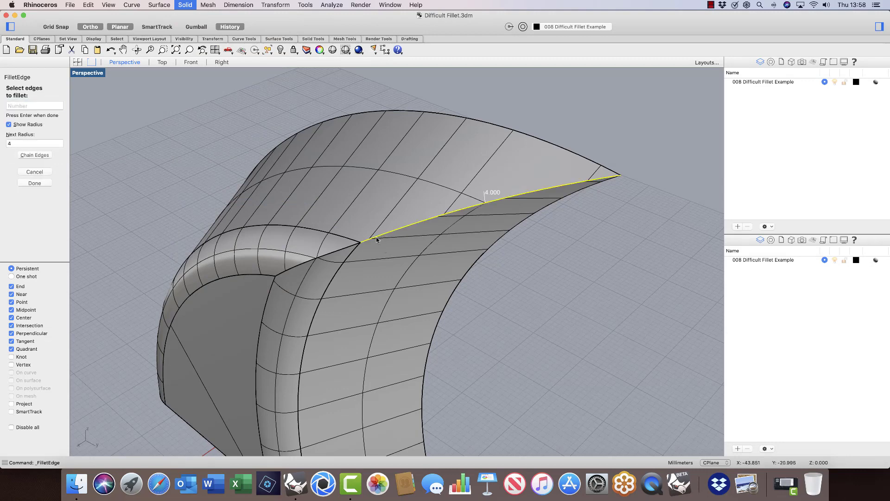
{"action": "key", "text": "Return"}
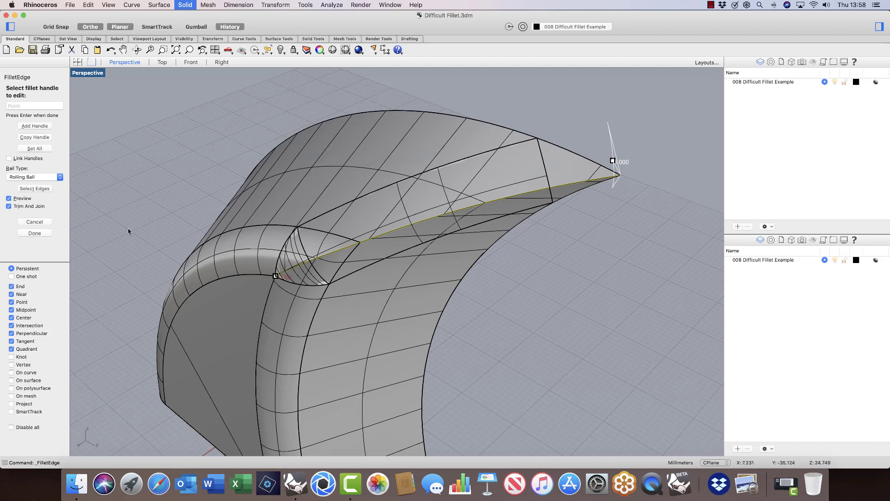
{"action": "key", "text": "Return"}
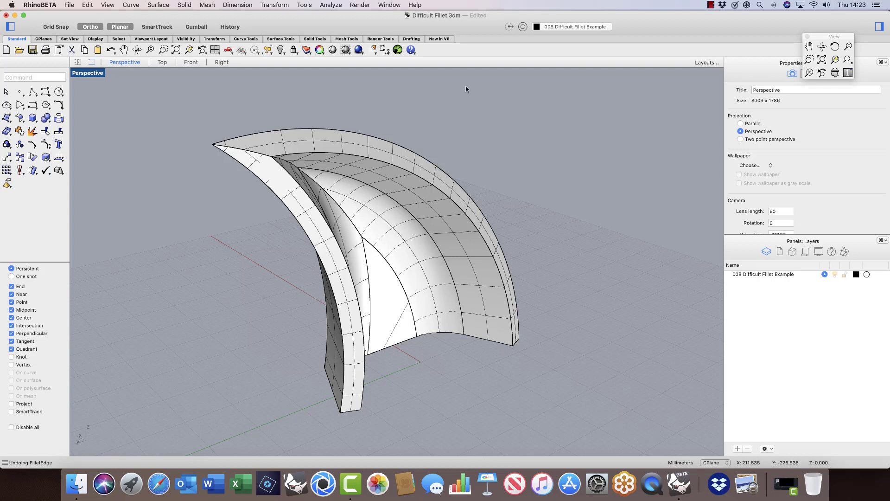
Step: In RhinoBETA, fillet the short inner edge at the model's pointed tip with a 10 mm radius, and check the polysurface's object type
{"action": "left_click", "coordinate": [184, 5]}
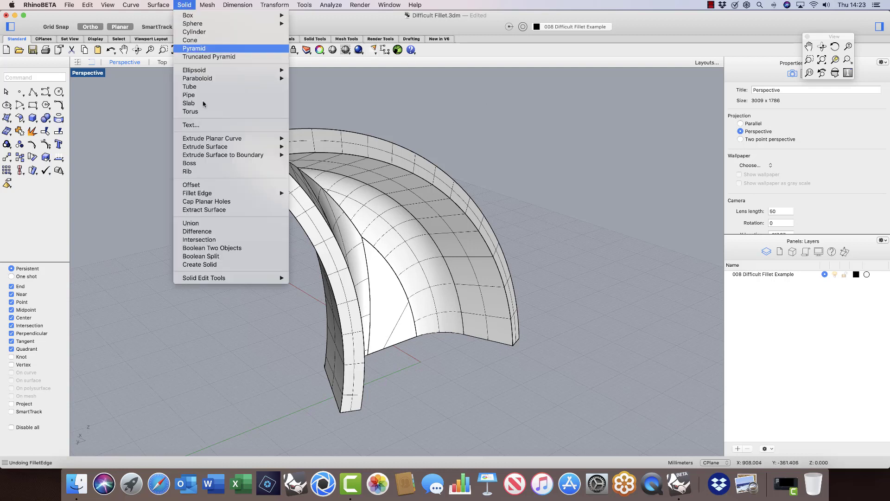
{"action": "mouse_move", "coordinate": [228, 193]}
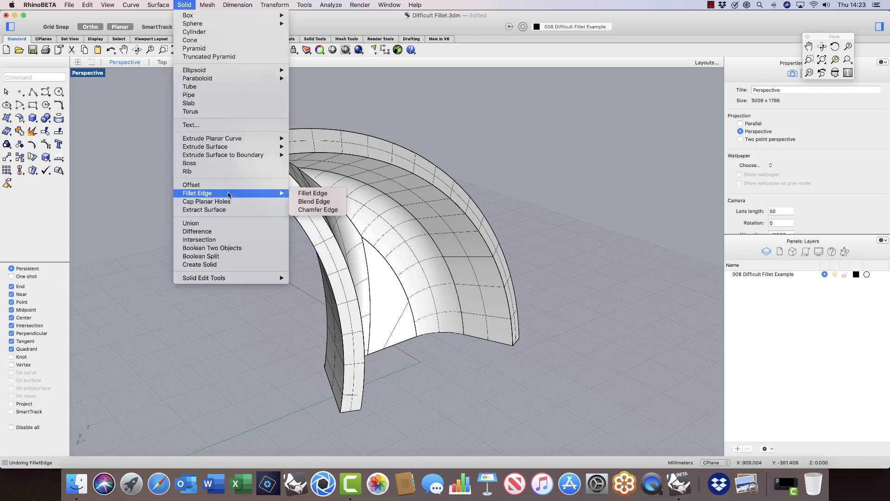
{"action": "left_click", "coordinate": [312, 193]}
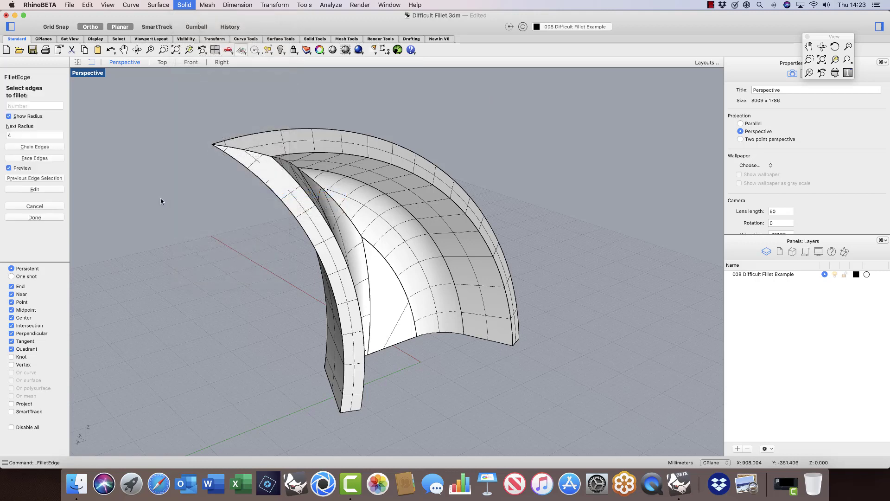
{"action": "left_click", "coordinate": [7, 135]}
{"action": "type", "text": "10"}
{"action": "key", "text": "Return"}
{"action": "scroll", "coordinate": [223, 136], "scroll_direction": "up", "scroll_amount": 3}
{"action": "scroll", "coordinate": [223, 136], "scroll_direction": "up", "scroll_amount": 2}
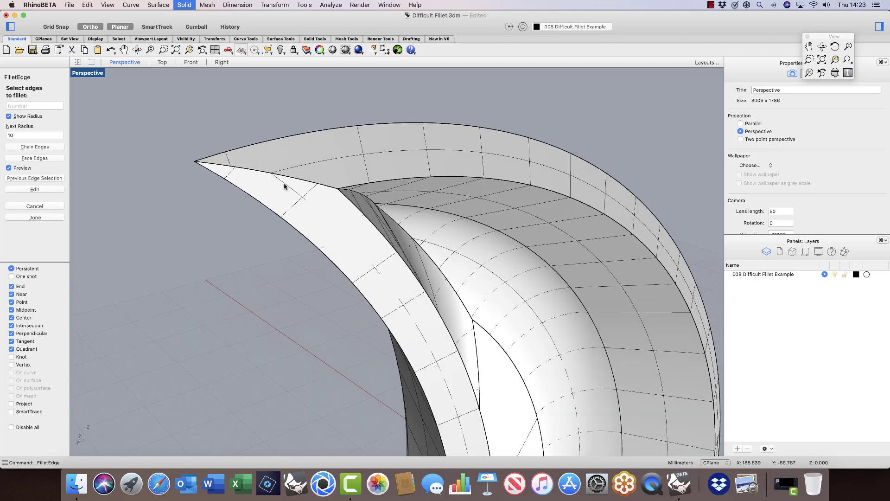
{"action": "left_click", "coordinate": [286, 180]}
{"action": "scroll", "coordinate": [302, 255], "scroll_direction": "down", "scroll_amount": 5}
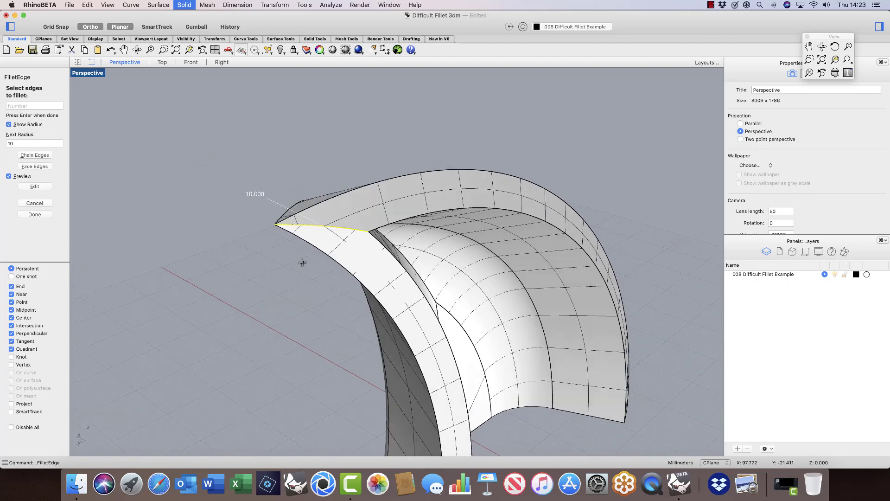
{"action": "key", "text": "Return"}
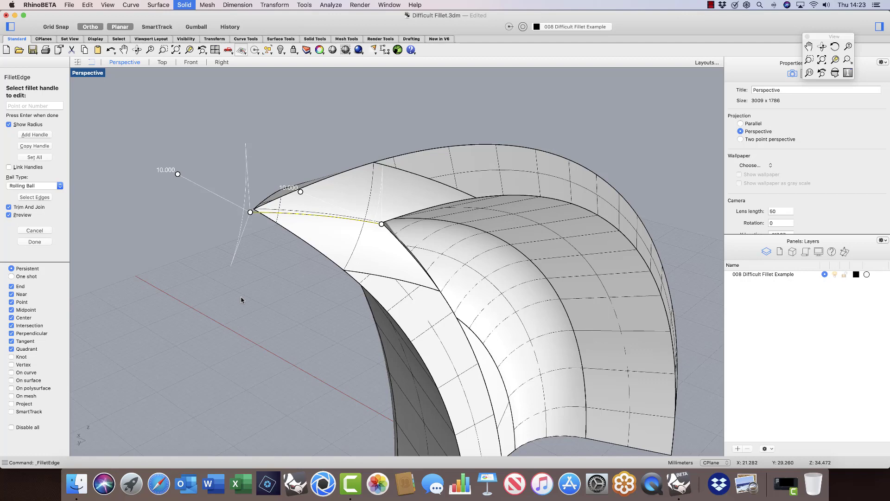
{"action": "key", "text": "Return"}
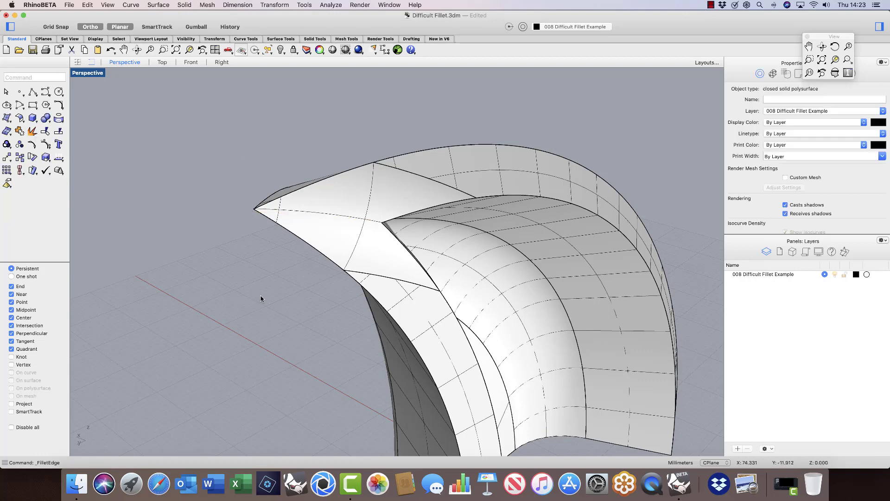
{"action": "left_click", "coordinate": [448, 300]}
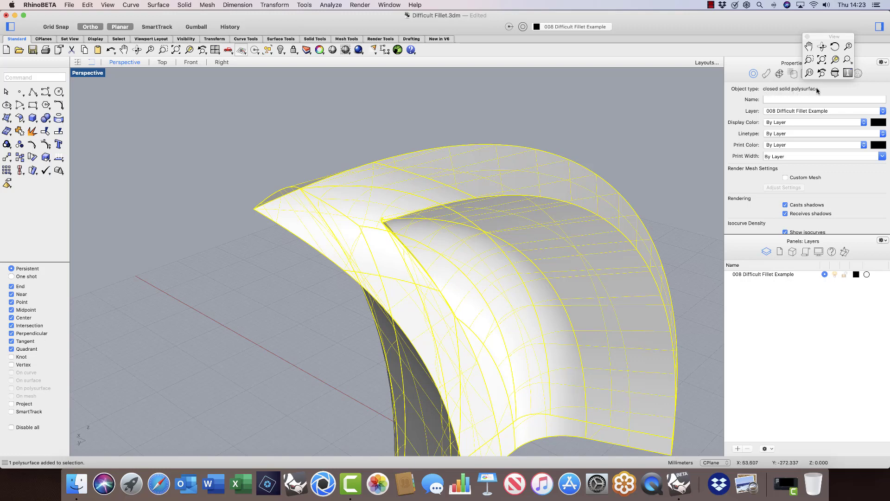
{"action": "left_click", "coordinate": [571, 116]}
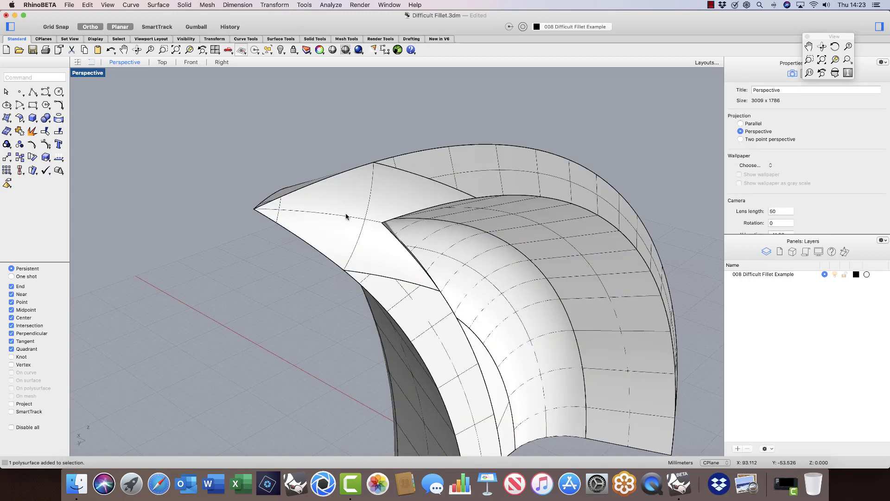
Step: Apply a 4 mm Fillet Edge with preview to the sharp outer edge running from the pointed tip to the rounded corner, and inspect it
{"action": "right_click_drag", "start_coordinate": [348, 213], "coordinate": [459, 157]}
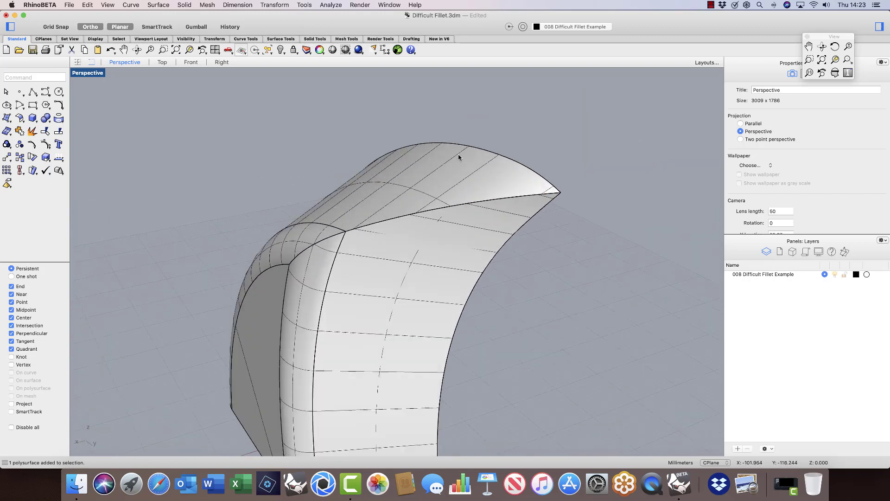
{"action": "right_click", "coordinate": [196, 85]}
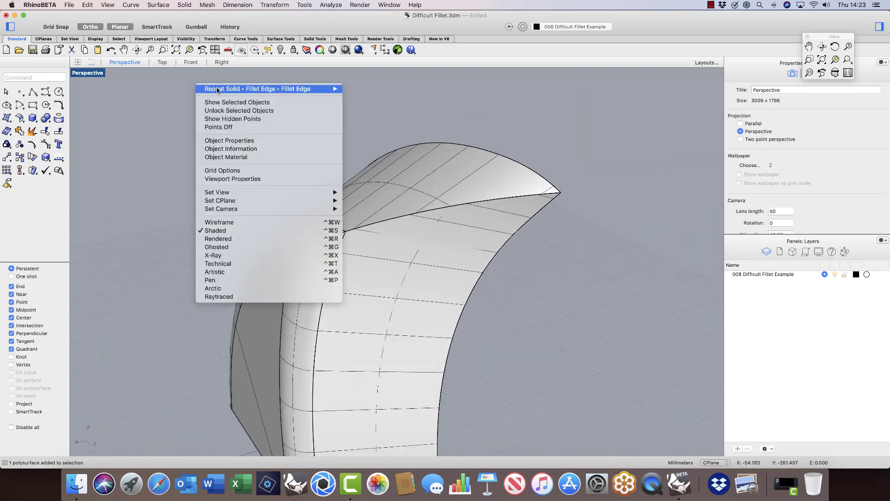
{"action": "left_click", "coordinate": [312, 88]}
{"action": "left_click", "coordinate": [10, 135]}
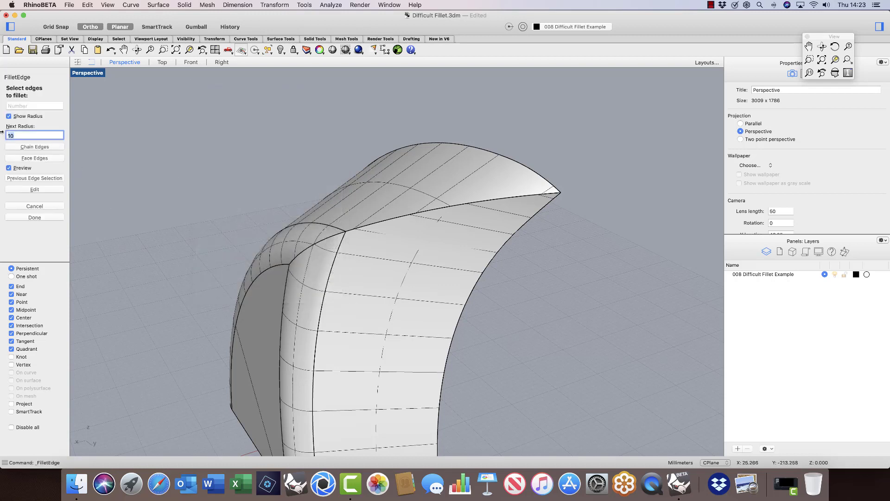
{"action": "key", "text": "Return"}
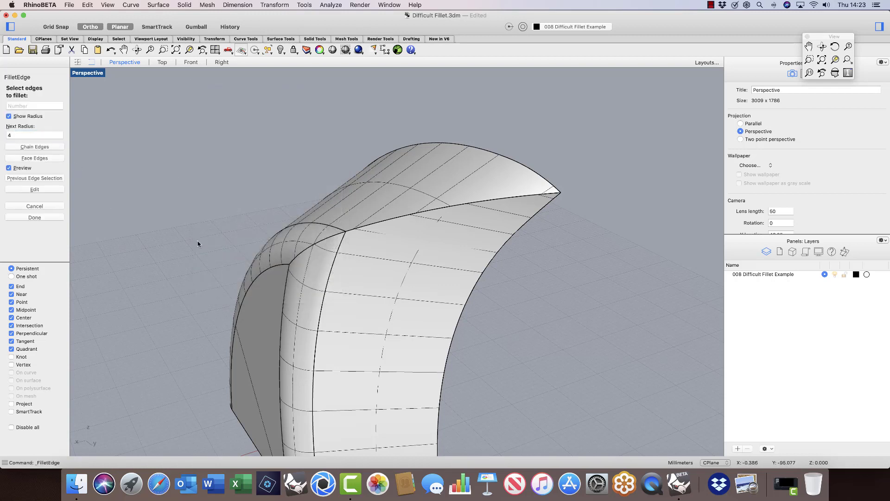
{"action": "left_click", "coordinate": [359, 228]}
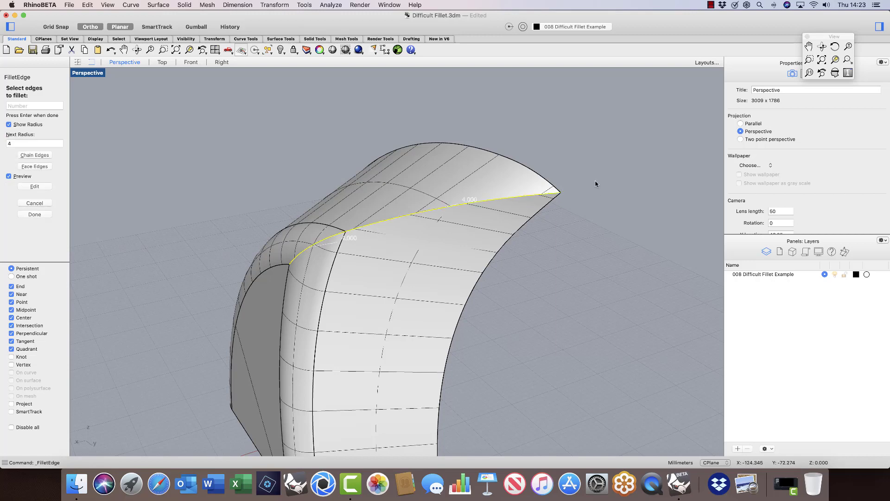
{"action": "key", "text": "Return"}
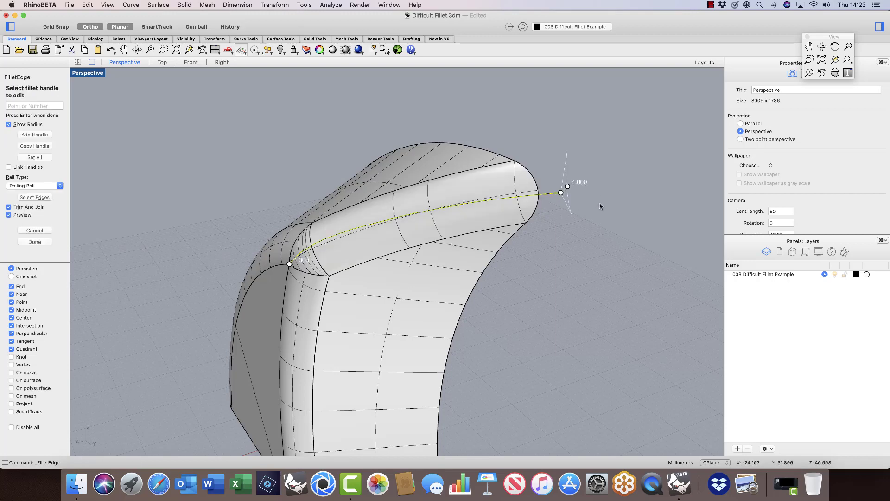
{"action": "key", "text": "Return"}
{"action": "right_click_drag", "start_coordinate": [600, 207], "coordinate": [575, 209]}
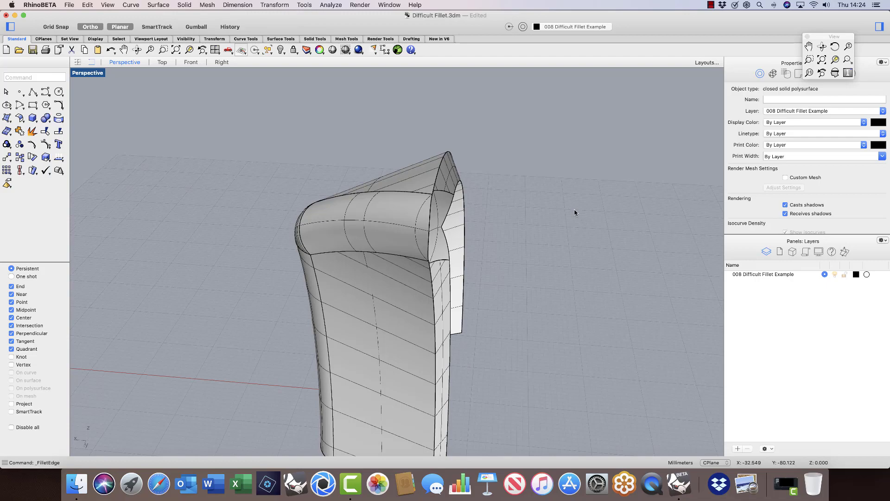
{"action": "right_click_drag", "start_coordinate": [576, 214], "coordinate": [507, 245]}
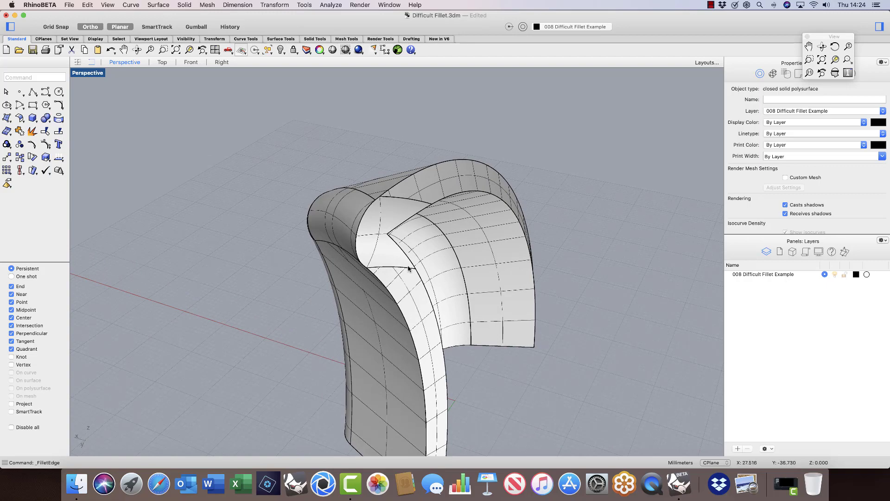
Step: Edit the polysurface's existing edge fillets and remove the 4 mm fillet from the outer edge running to the rounded corner
{"action": "mouse_move", "coordinate": [420, 271]}
{"action": "right_mouse_down"}
{"action": "mouse_move", "coordinate": [460, 272]}
{"action": "mouse_move", "coordinate": [416, 273]}
{"action": "right_mouse_up"}
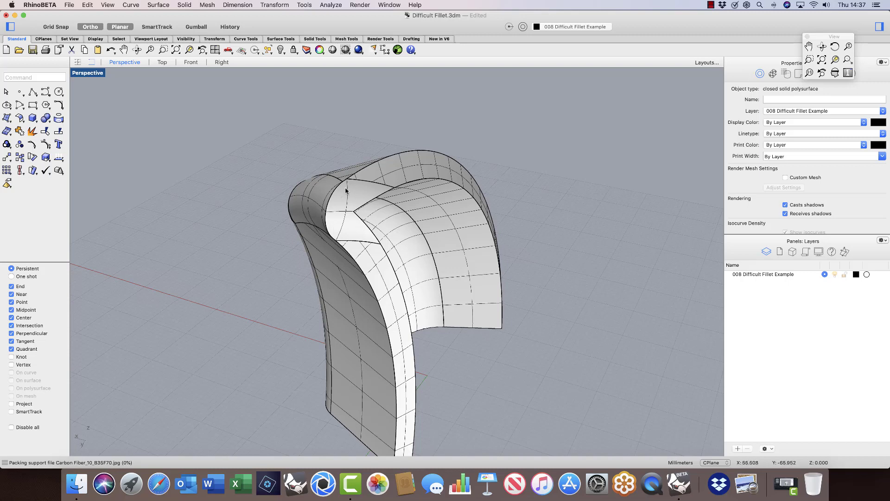
{"action": "right_click_drag", "start_coordinate": [348, 210], "coordinate": [363, 217]}
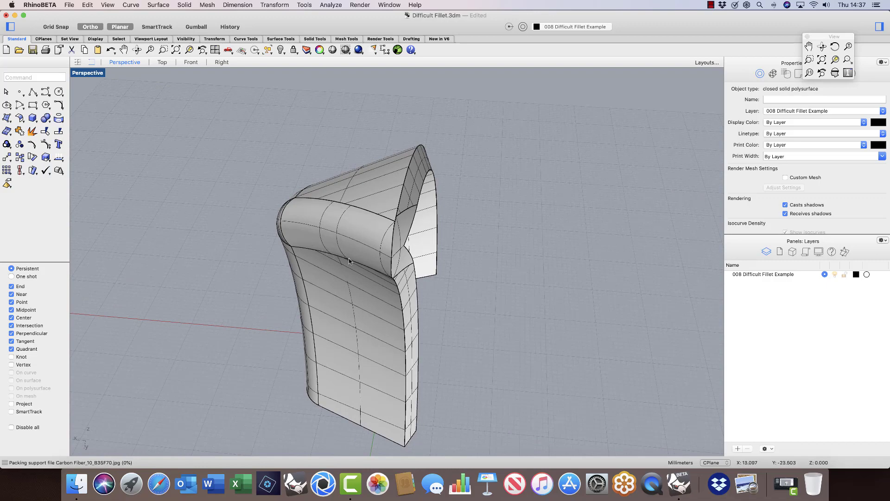
{"action": "right_click_drag", "start_coordinate": [351, 274], "coordinate": [347, 271]}
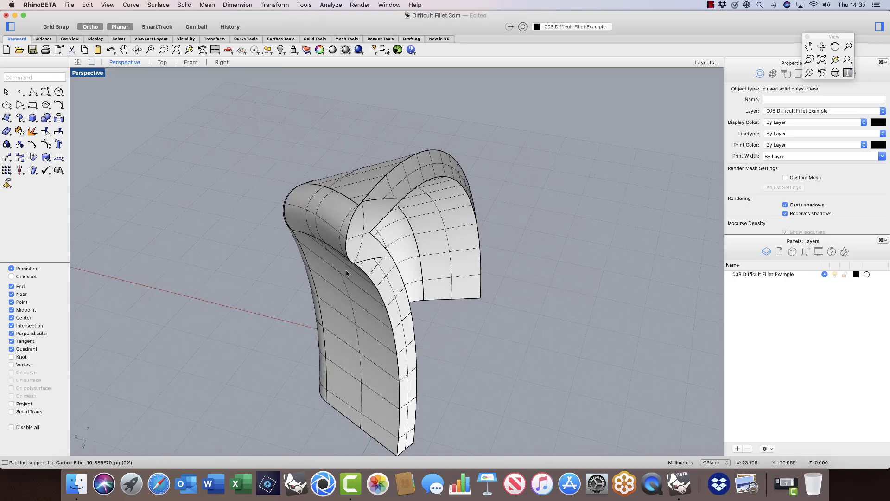
{"action": "left_click", "coordinate": [184, 5]}
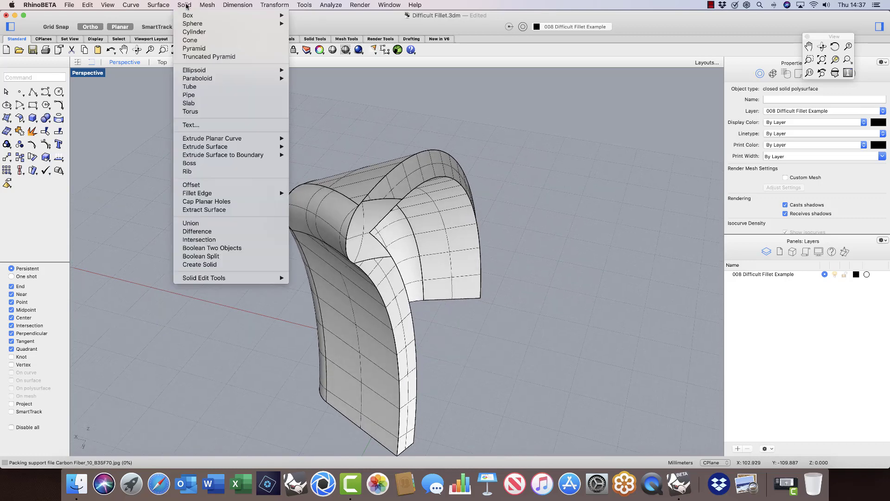
{"action": "mouse_move", "coordinate": [216, 194]}
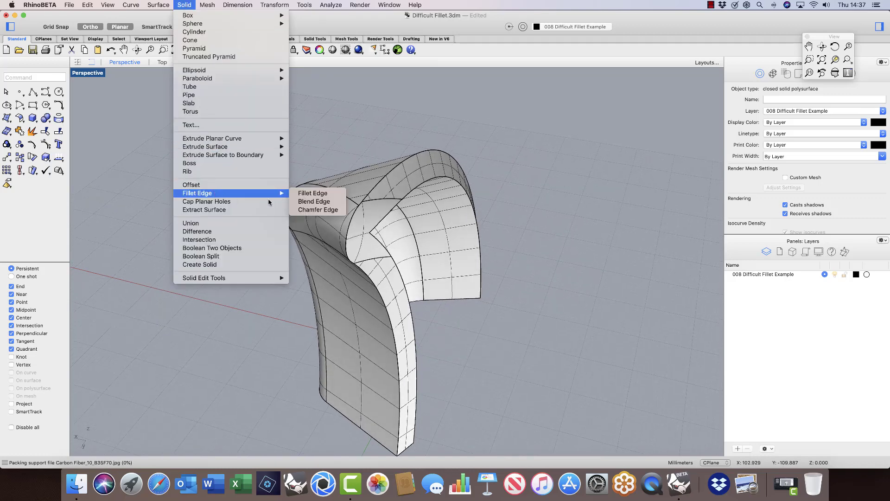
{"action": "left_click", "coordinate": [301, 194]}
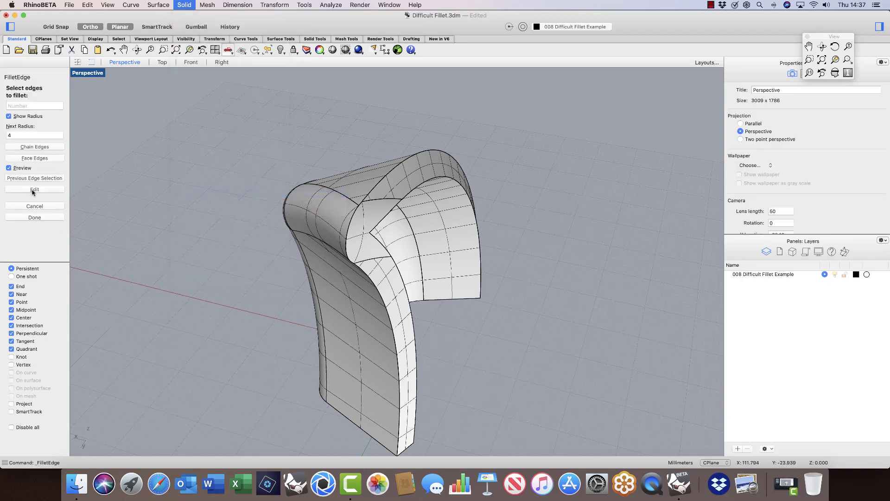
{"action": "left_click", "coordinate": [33, 190]}
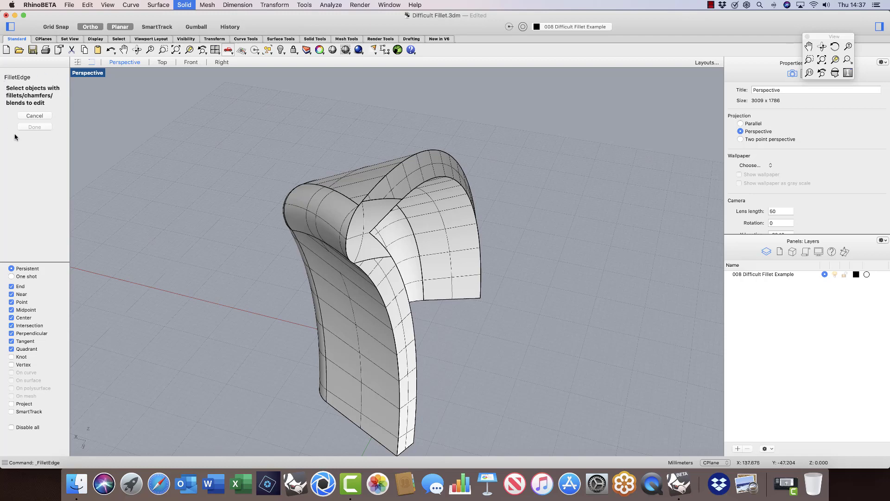
{"action": "left_click", "coordinate": [427, 172]}
{"action": "key", "text": "Return"}
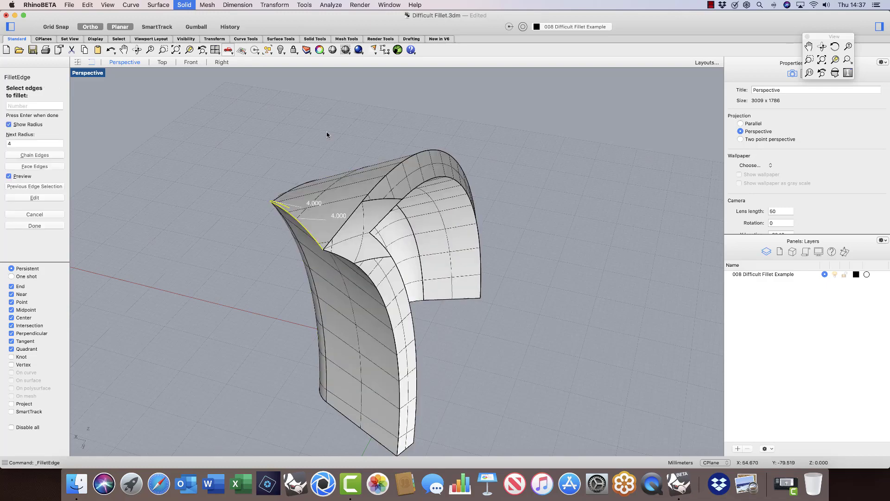
{"action": "right_click_drag", "start_coordinate": [224, 234], "coordinate": [265, 216]}
{"action": "scroll", "coordinate": [271, 226], "scroll_direction": "up", "scroll_amount": 5}
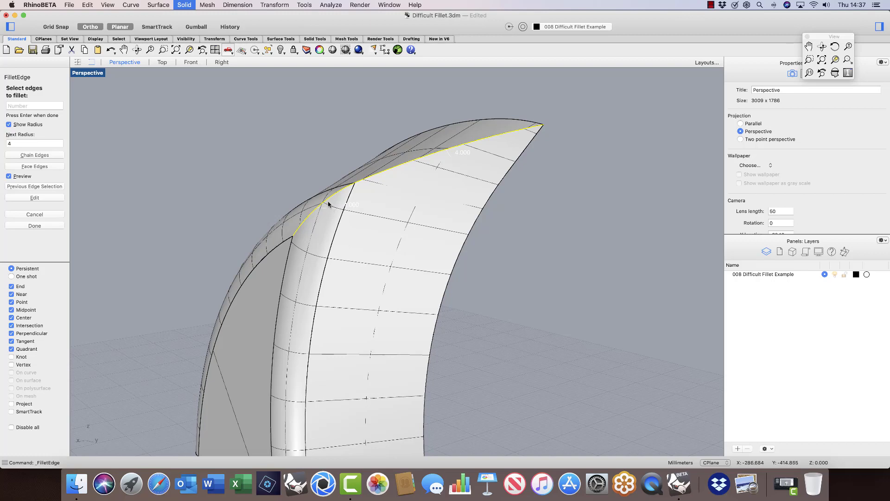
{"action": "left_click", "coordinate": [358, 181]}
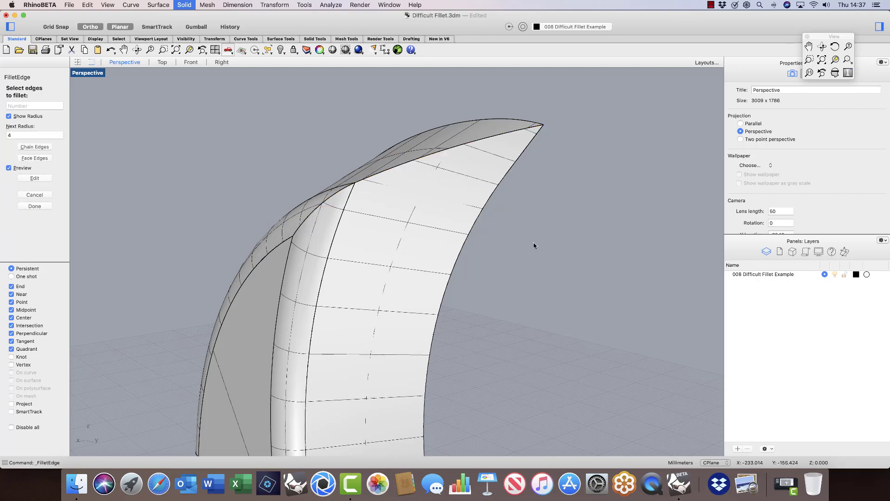
{"action": "right_click_drag", "start_coordinate": [533, 243], "coordinate": [482, 262]}
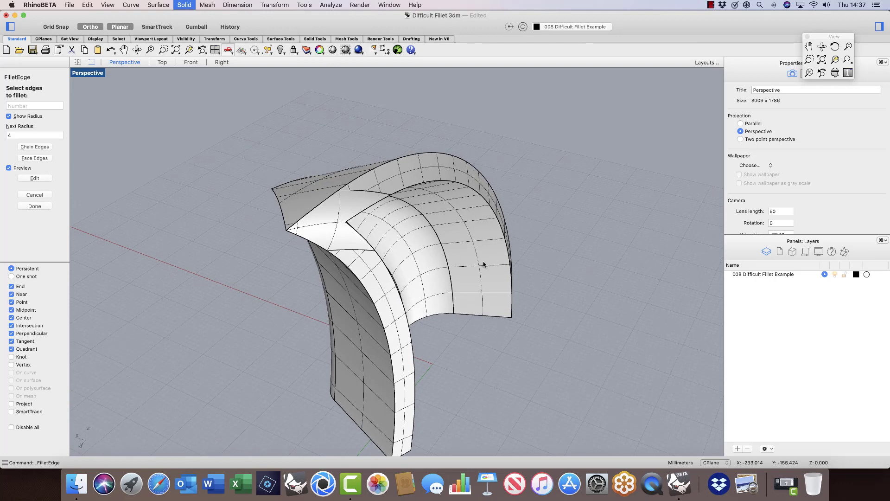
Step: Edit the existing fillet on the short inner edge at the pointed tip, setting the radius of all its handles to 8 mm
{"action": "left_click", "coordinate": [30, 179]}
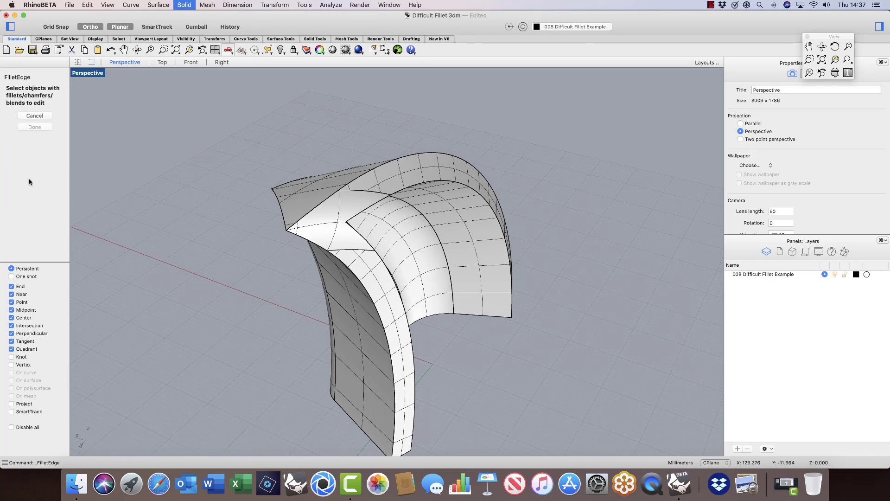
{"action": "left_click", "coordinate": [380, 194]}
{"action": "key", "text": "Return"}
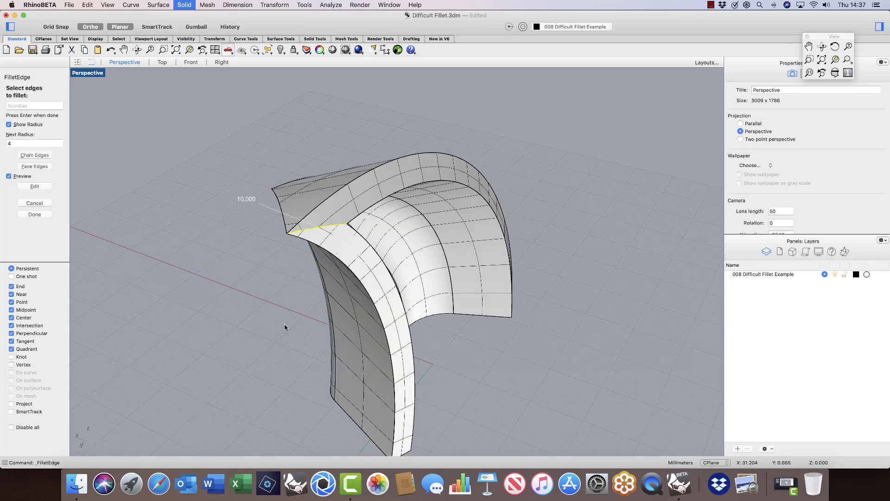
{"action": "right_click_drag", "start_coordinate": [250, 339], "coordinate": [258, 338]}
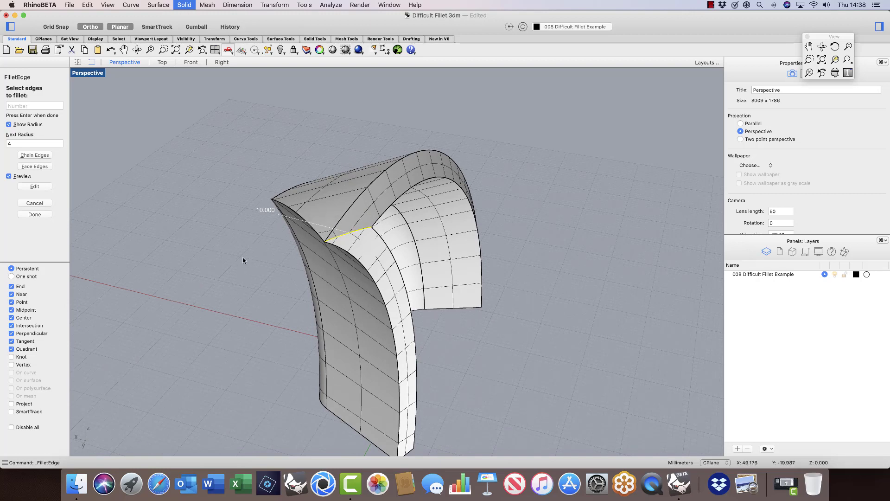
{"action": "key", "text": "Return"}
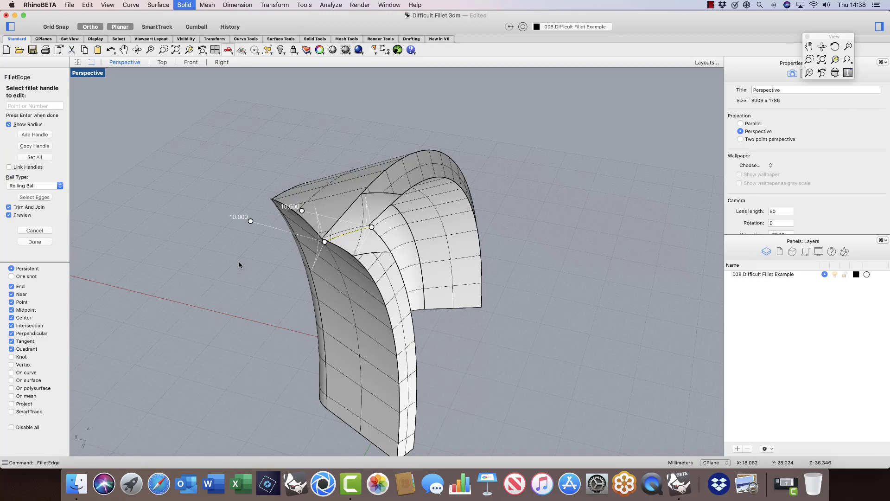
{"action": "right_click_drag", "start_coordinate": [273, 289], "coordinate": [294, 277]}
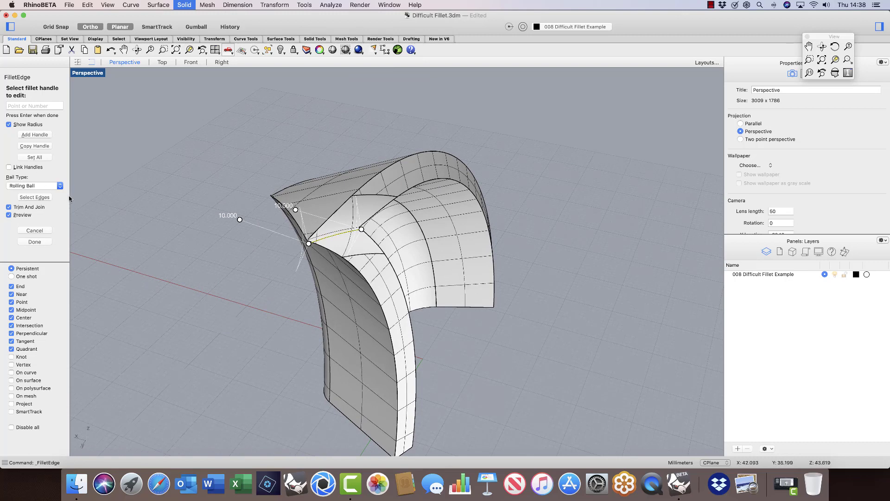
{"action": "left_click", "coordinate": [41, 158]}
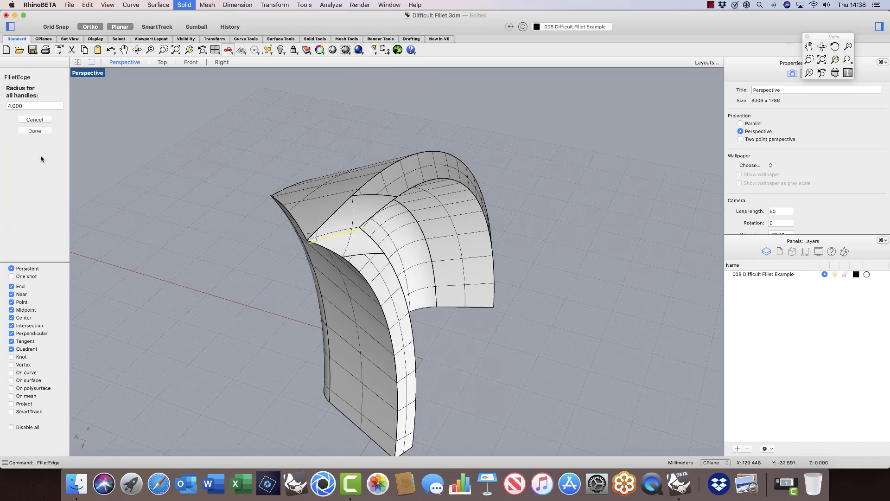
{"action": "type", "text": "8"}
{"action": "key", "text": "Return"}
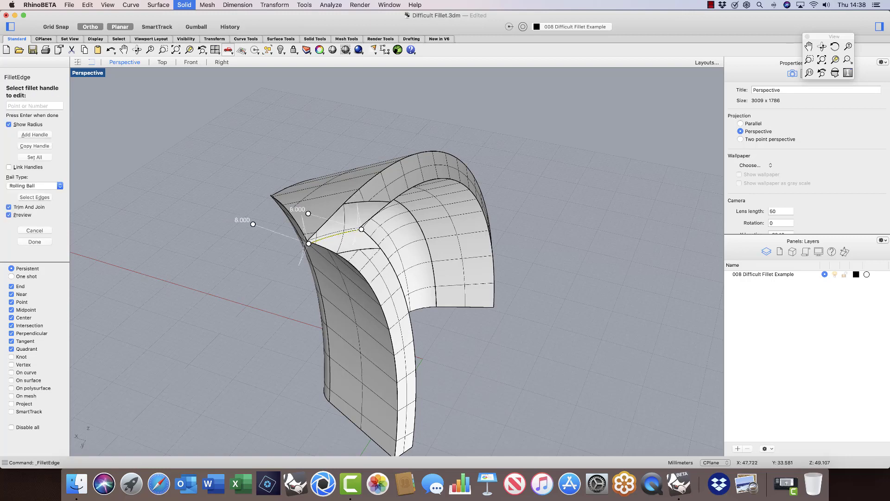
{"action": "key", "text": "Return"}
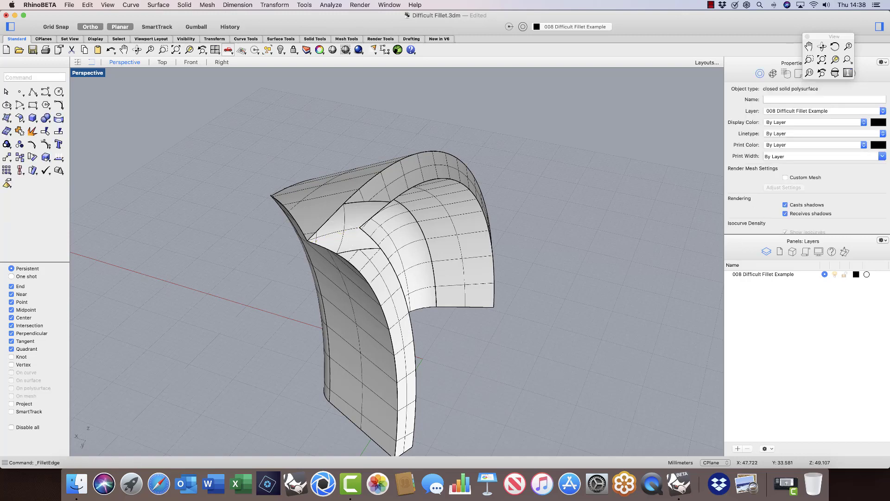
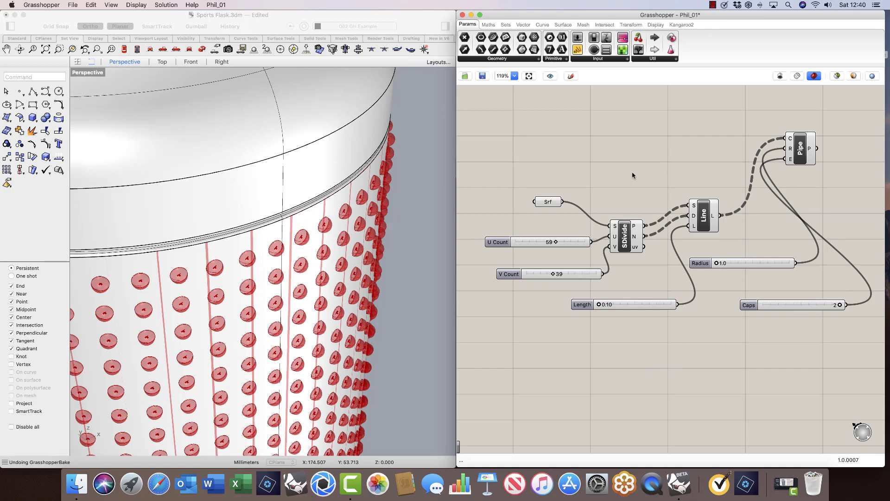
Step: In Grasshopper, highlight the Srf component's flask surface and turn off the Pipe component's preview
{"action": "left_click", "coordinate": [550, 203]}
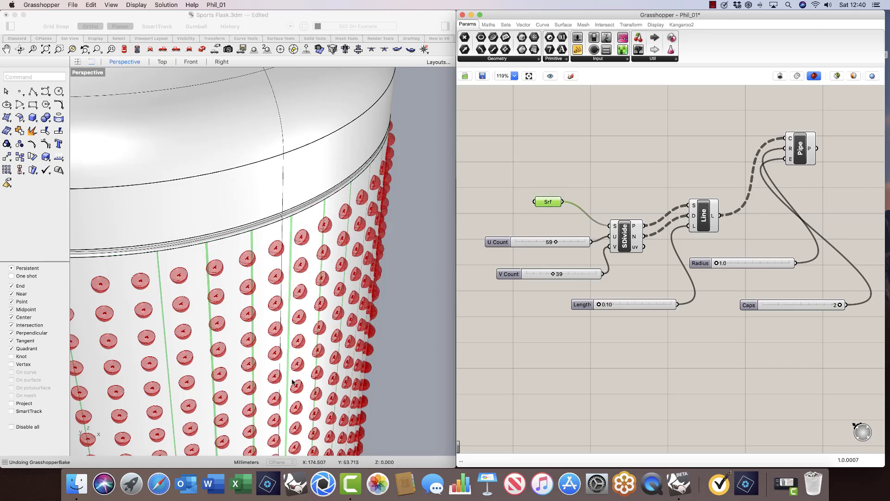
{"action": "left_click", "coordinate": [562, 181]}
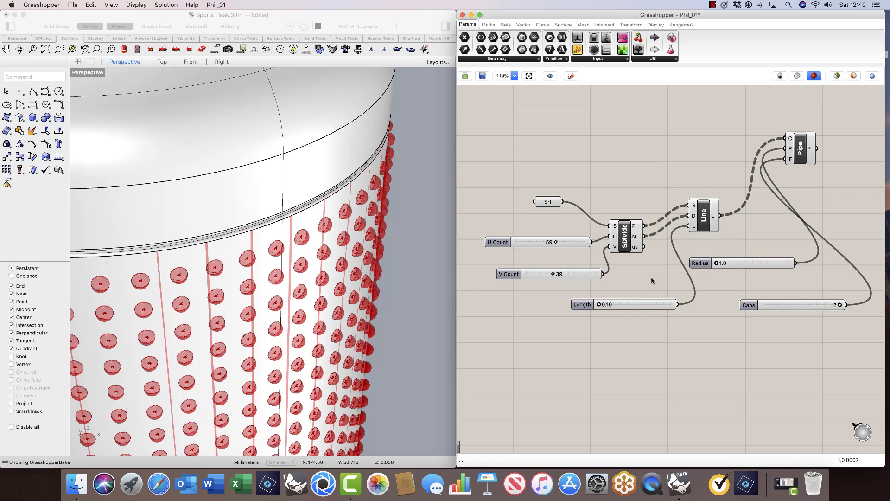
{"action": "mouse_move", "coordinate": [636, 227]}
{"action": "right_click", "coordinate": [799, 149]}
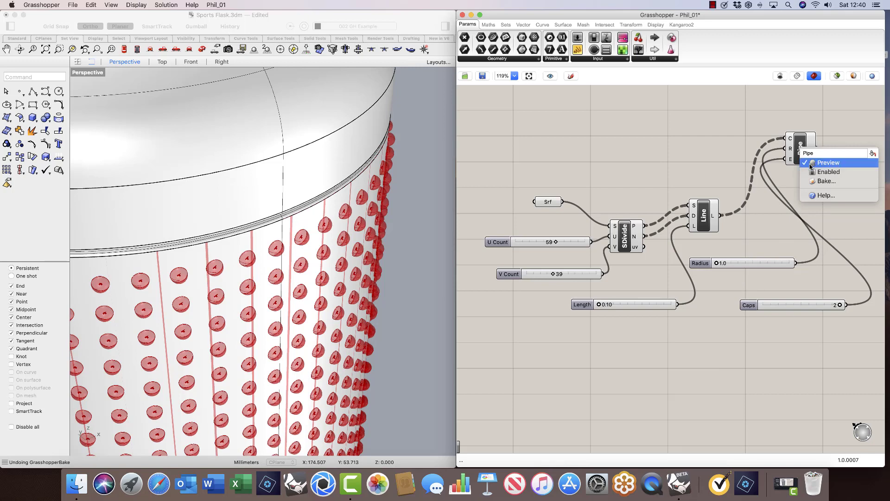
{"action": "left_click", "coordinate": [810, 163]}
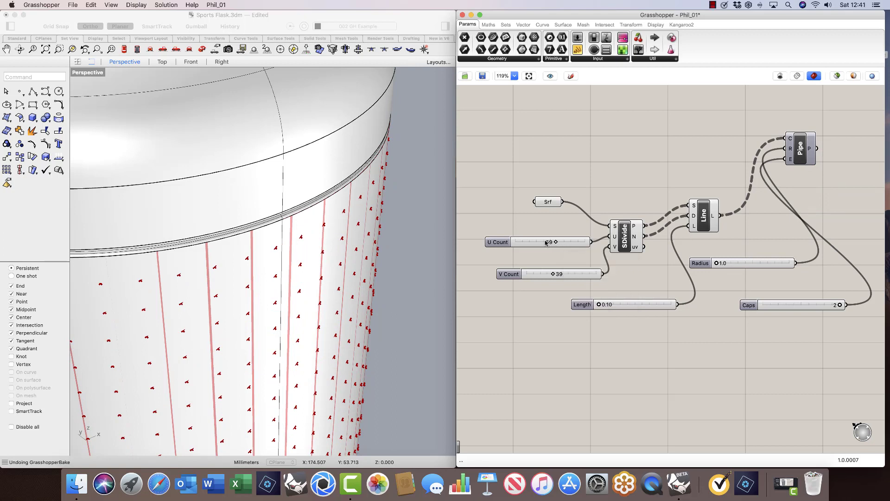
Step: Set the surface division to a U Count of 35 and V Count of 25, with a line Length of 6.72
{"action": "left_click_drag", "start_coordinate": [545, 242], "coordinate": [534, 243]}
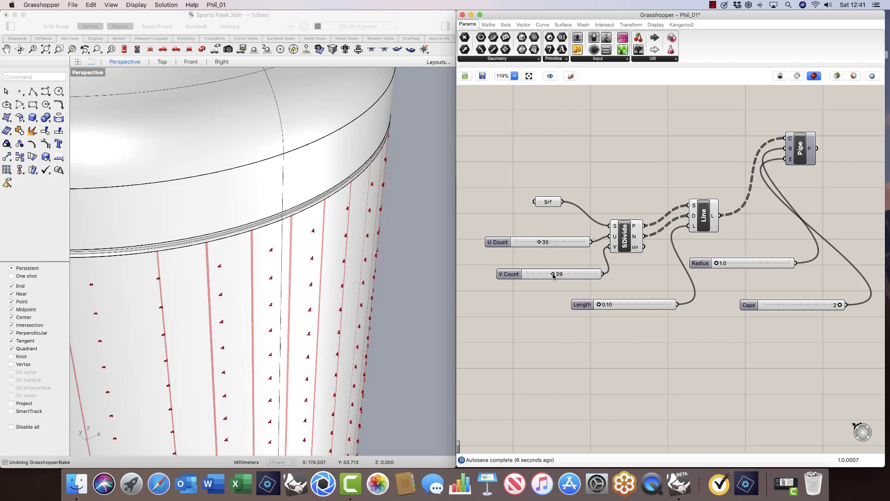
{"action": "left_click_drag", "start_coordinate": [553, 274], "coordinate": [543, 275]}
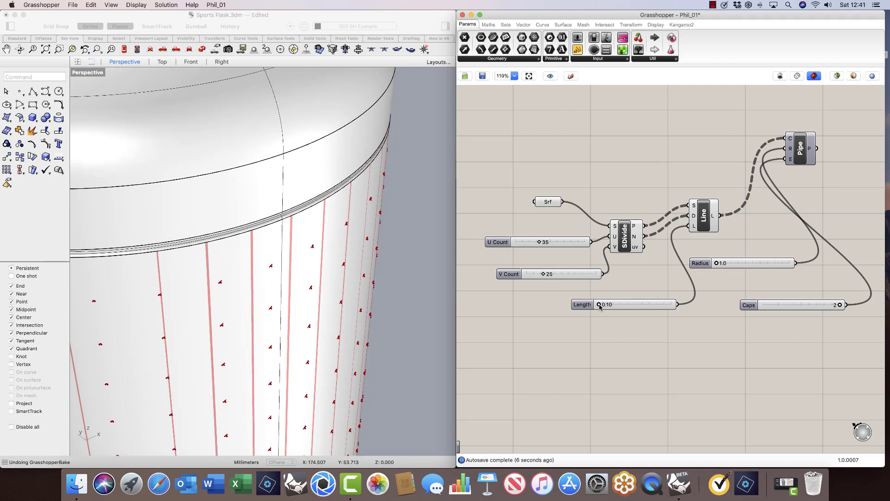
{"action": "left_click_drag", "start_coordinate": [599, 305], "coordinate": [604, 308]}
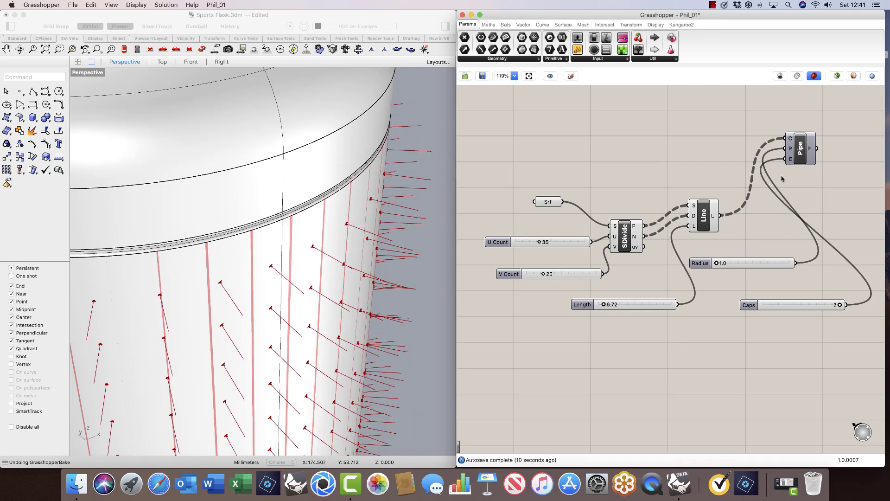
Step: Turn the Pipe component's preview back on
{"action": "right_click", "coordinate": [797, 154]}
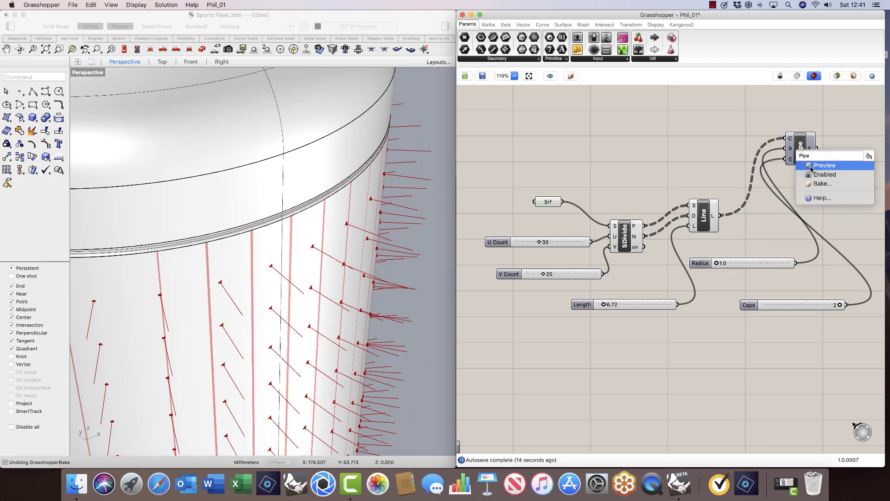
{"action": "left_click", "coordinate": [811, 167]}
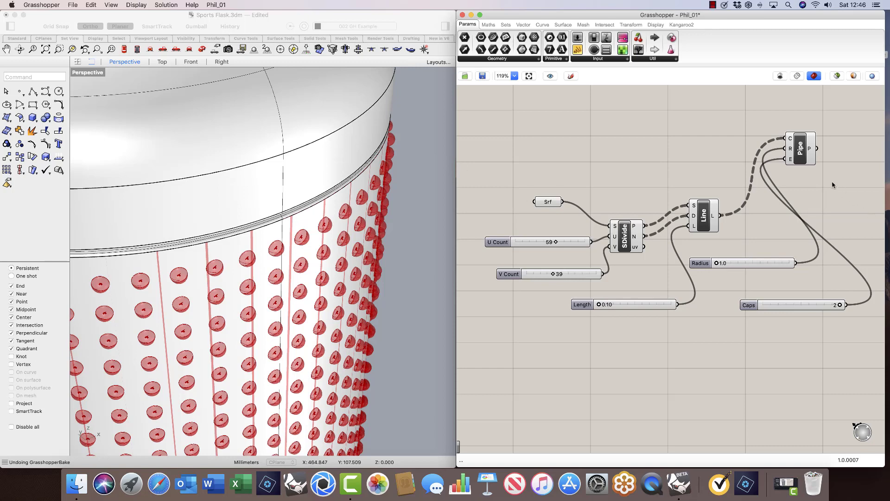
Step: Bake the Pipe component's geometry into the flask model and switch off the Grasshopper preview geometry
{"action": "left_click", "coordinate": [801, 151]}
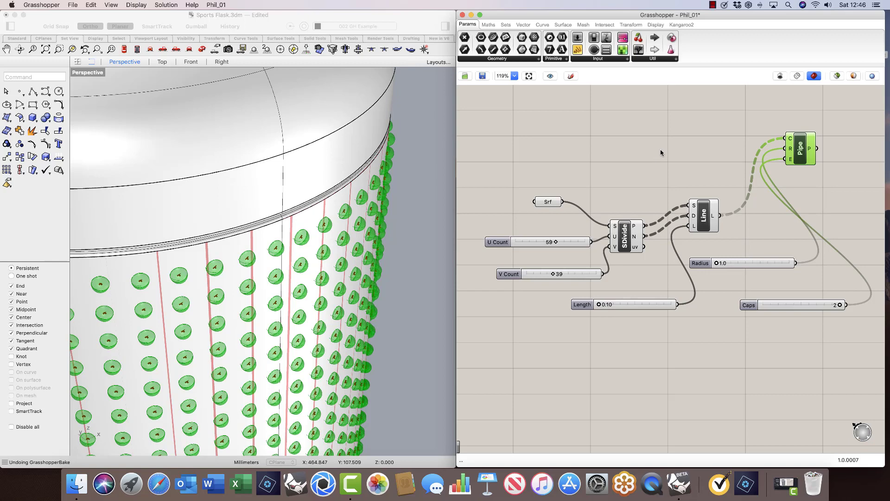
{"action": "key", "text": "space"}
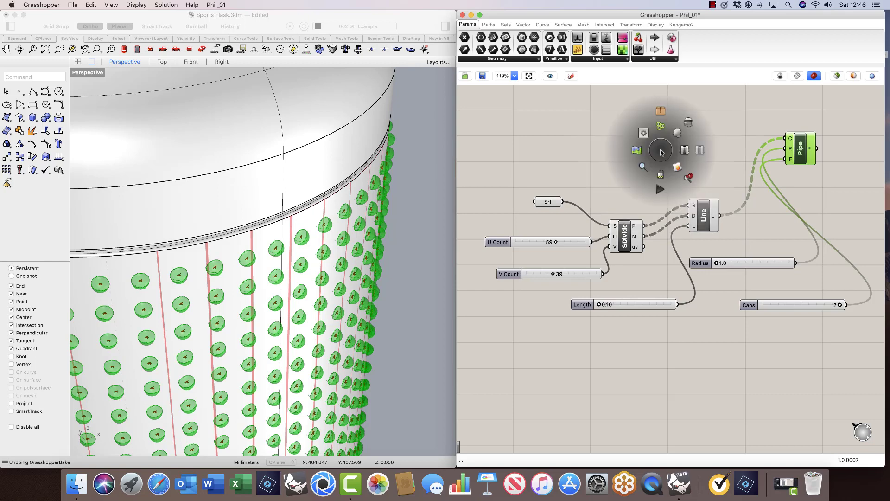
{"action": "left_click", "coordinate": [678, 172]}
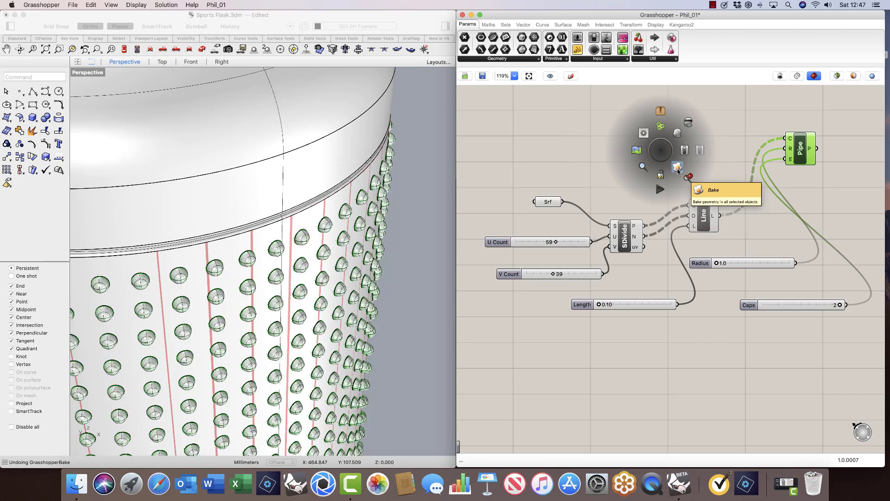
{"action": "left_click", "coordinate": [779, 76]}
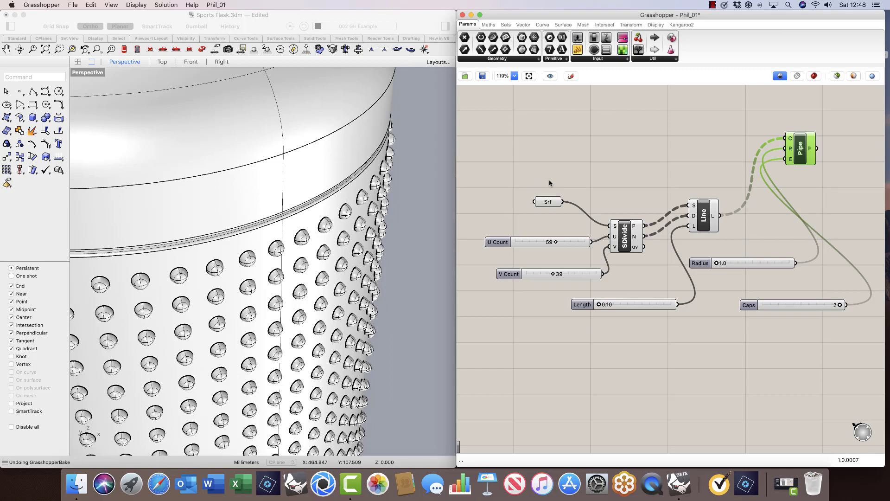
{"action": "left_click", "coordinate": [744, 103]}
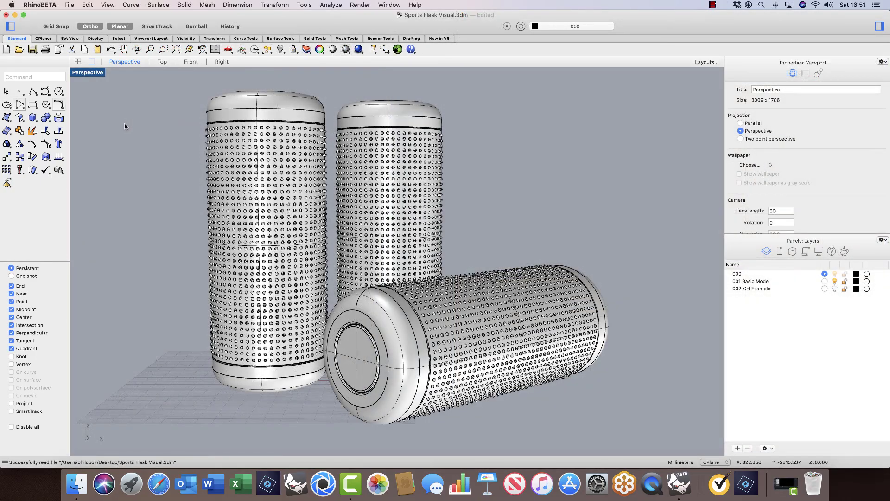
Step: View the dimpled sports flasks in the Perspective viewport using the Ghosted, Arctic and Pen display modes
{"action": "left_click", "coordinate": [90, 75]}
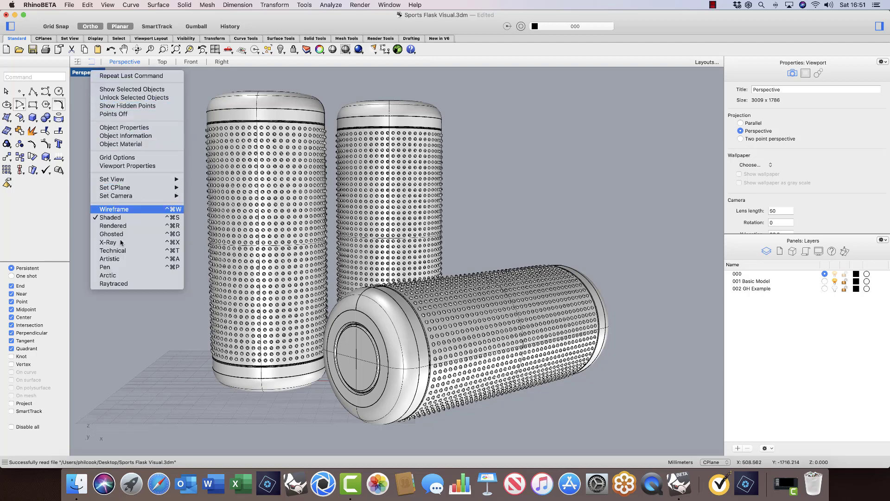
{"action": "left_click", "coordinate": [89, 227]}
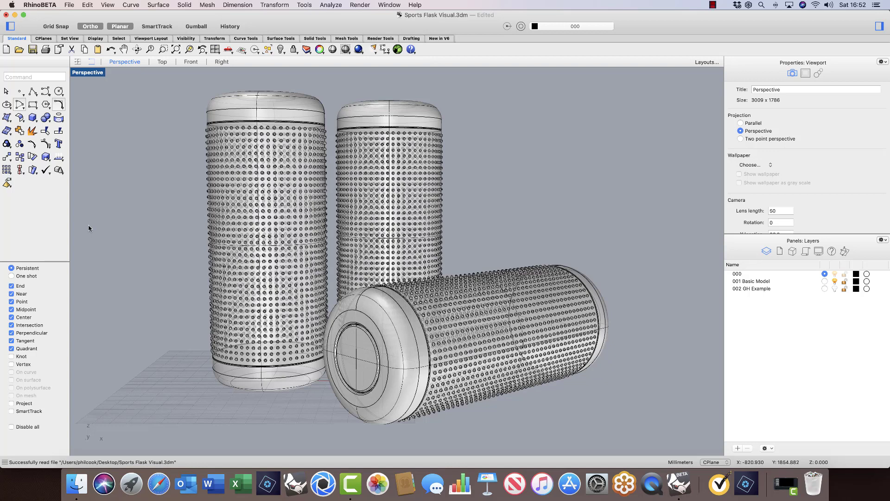
{"action": "left_click", "coordinate": [92, 73]}
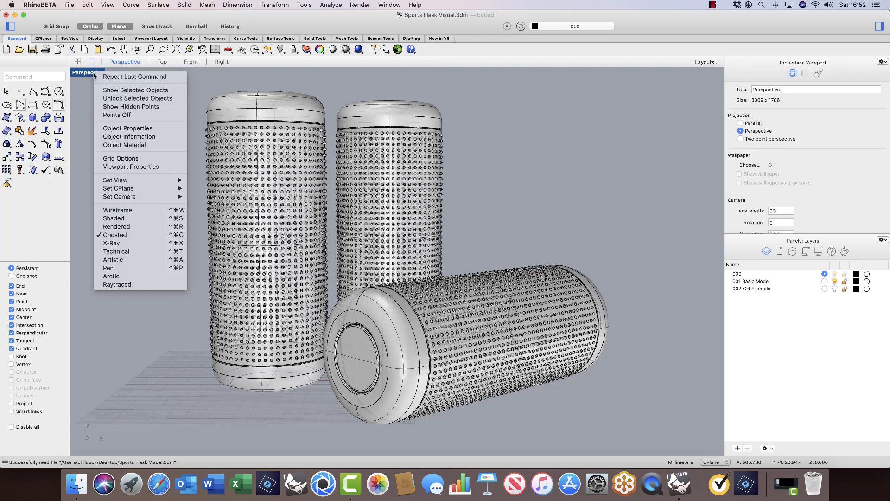
{"action": "left_click", "coordinate": [142, 276]}
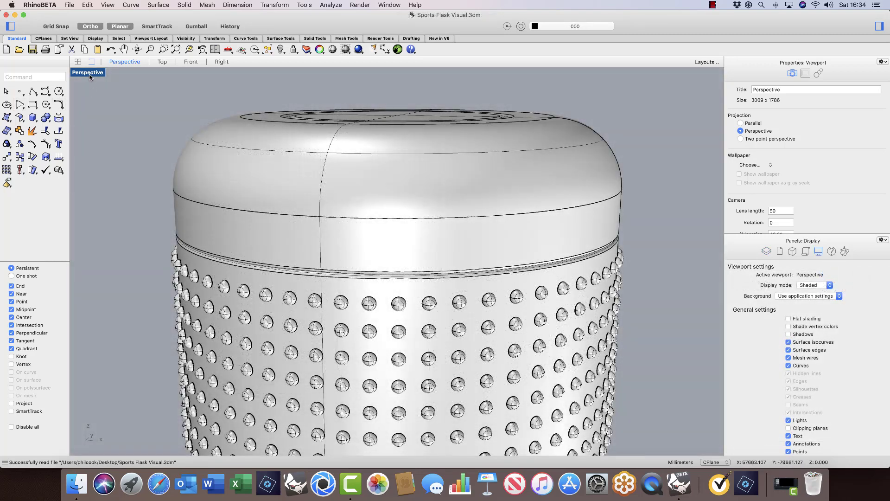
{"action": "left_click", "coordinate": [90, 77]}
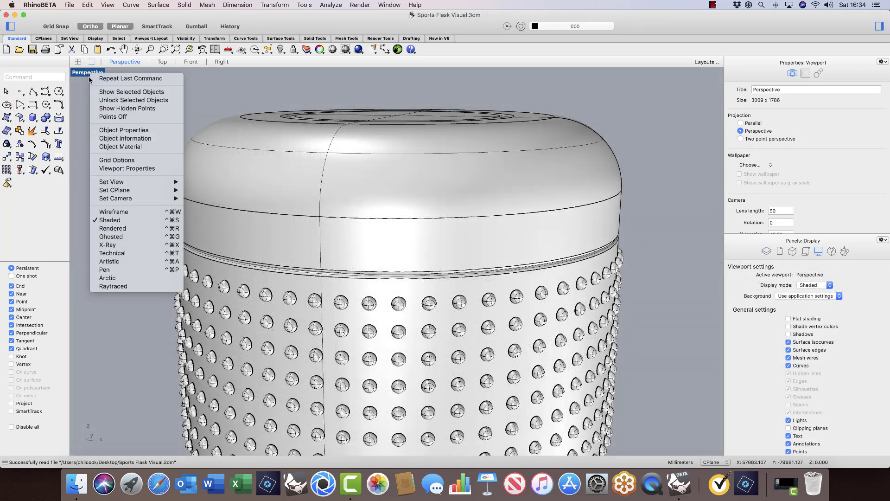
{"action": "left_click", "coordinate": [126, 270]}
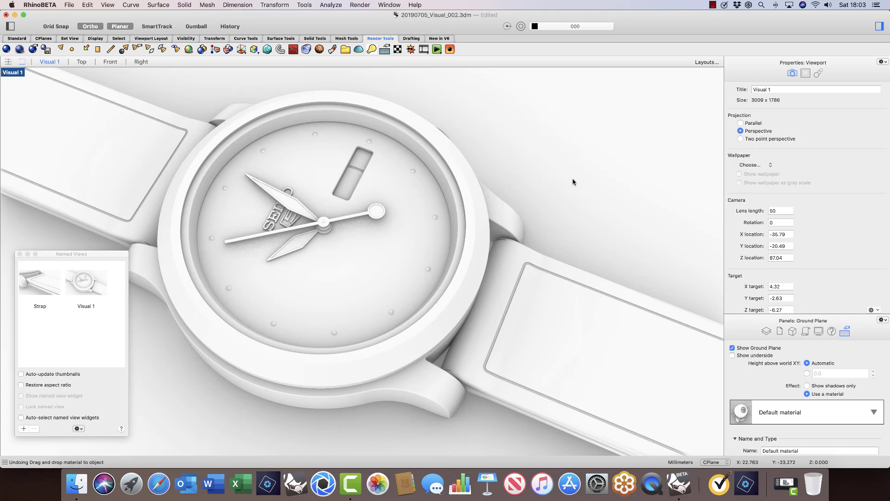
Step: Assign the Burnished Steel material from the material library's Metal > Burnished folder to the watch's case and bezel
{"action": "right_click_drag", "start_coordinate": [518, 270], "coordinate": [524, 252]}
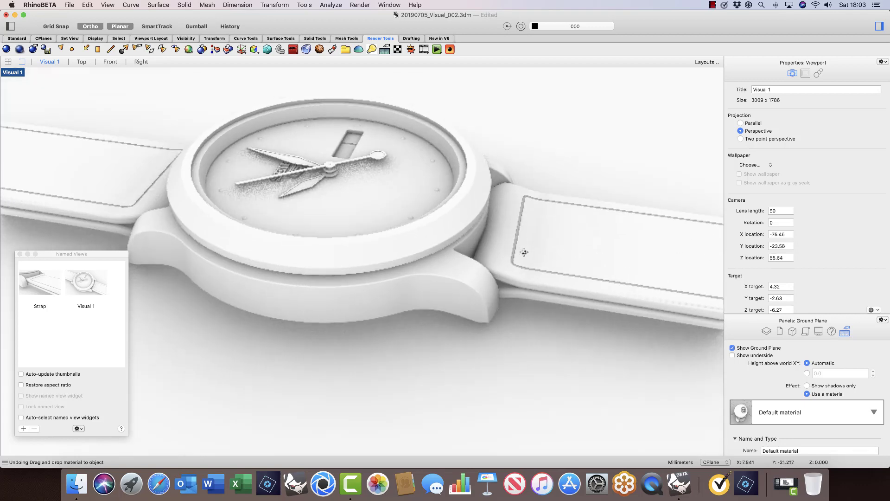
{"action": "left_click", "coordinate": [445, 241]}
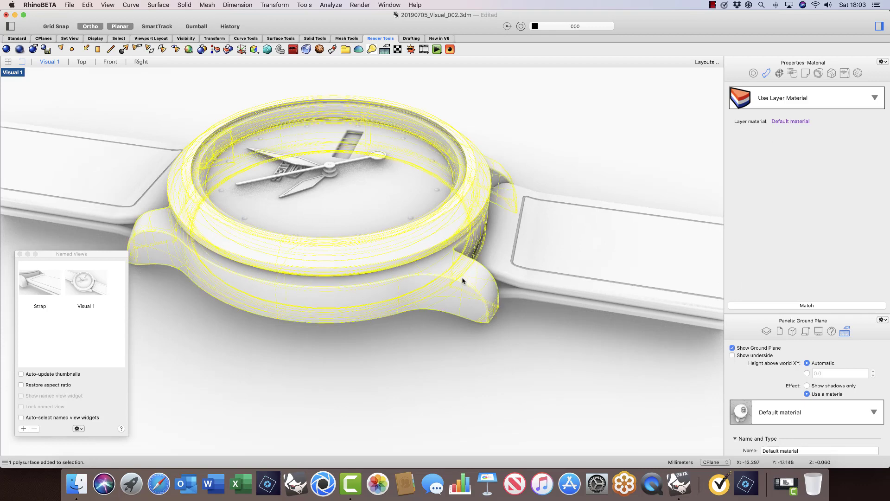
{"action": "scroll", "coordinate": [452, 277], "scroll_direction": "up", "scroll_amount": 10}
{"action": "scroll", "coordinate": [449, 274], "scroll_direction": "up", "scroll_amount": 5}
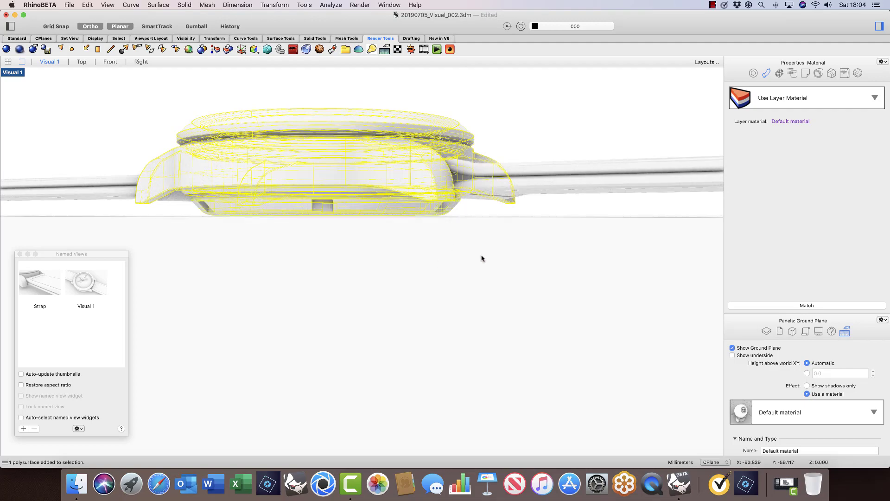
{"action": "scroll", "coordinate": [481, 257], "scroll_direction": "down", "scroll_amount": 15}
{"action": "scroll", "coordinate": [483, 291], "scroll_direction": "down", "scroll_amount": 3}
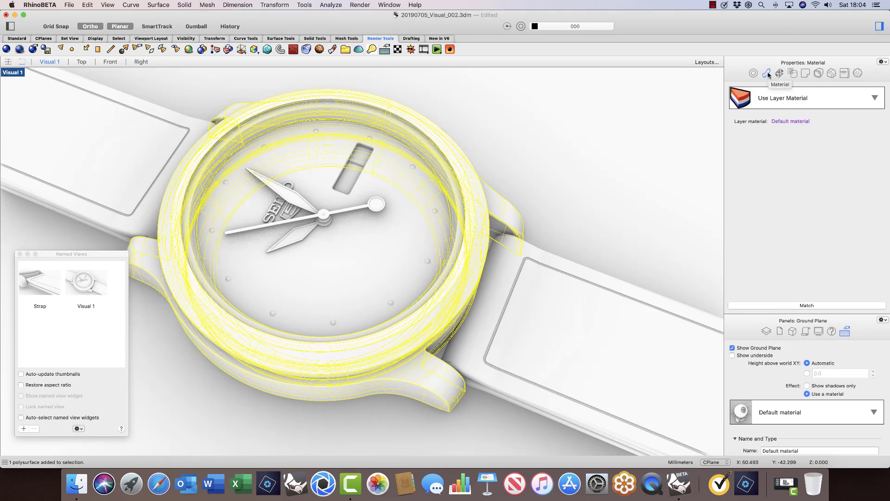
{"action": "left_click", "coordinate": [742, 107]}
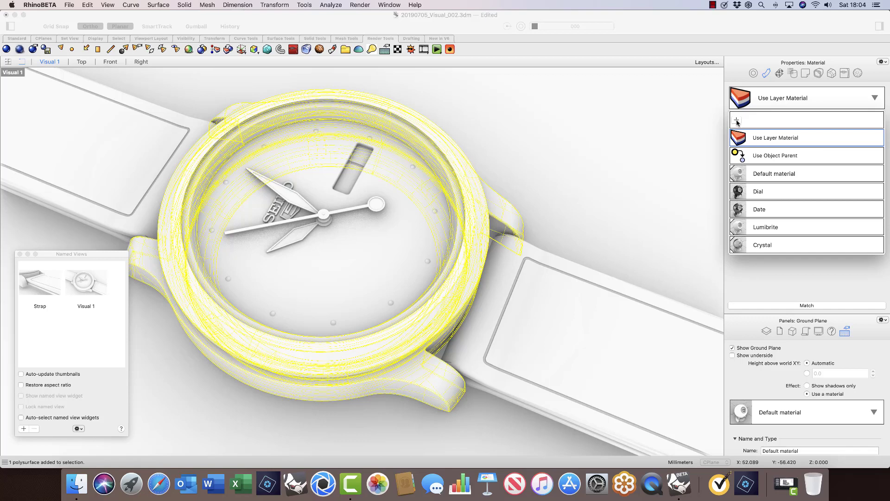
{"action": "left_click", "coordinate": [737, 121]}
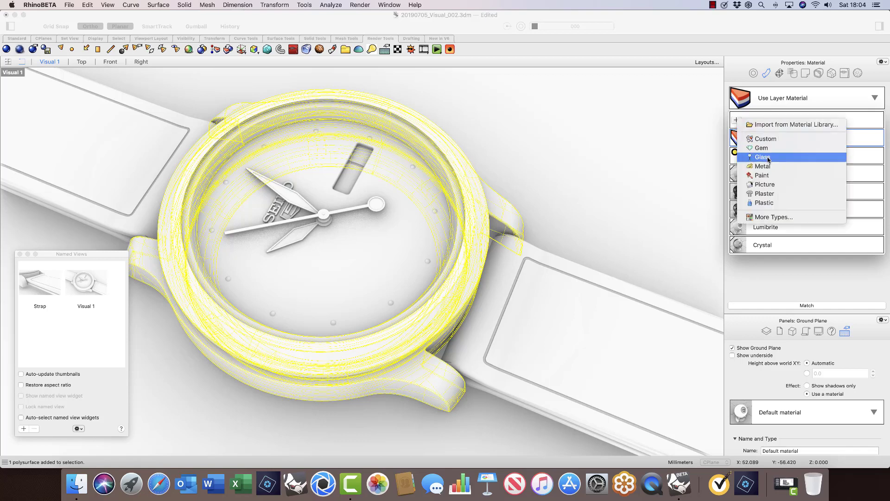
{"action": "left_click", "coordinate": [785, 125]}
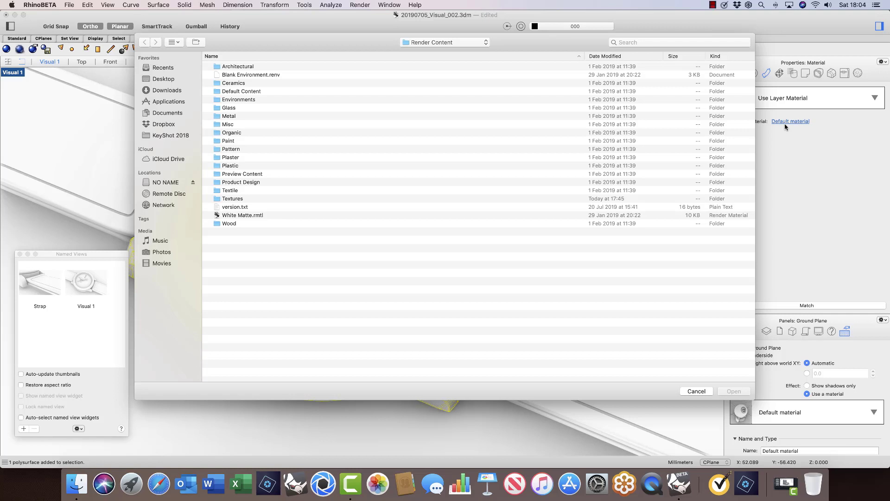
{"action": "double_click", "coordinate": [229, 116]}
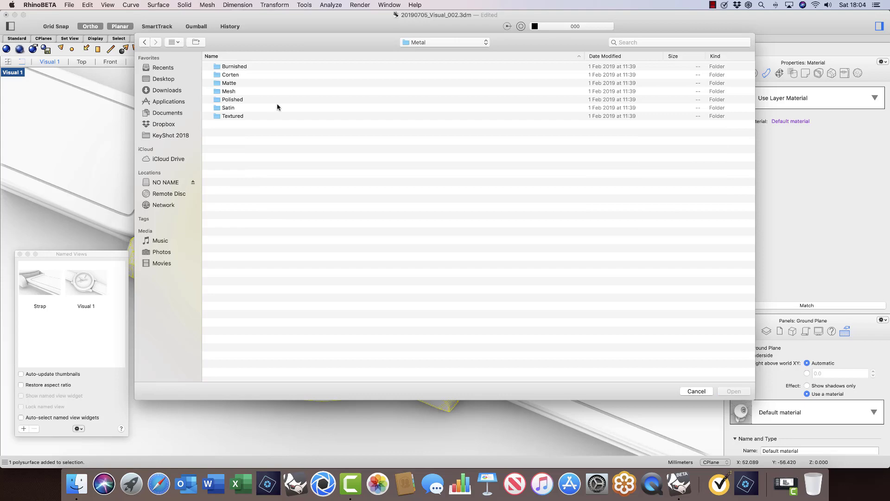
{"action": "double_click", "coordinate": [244, 67]}
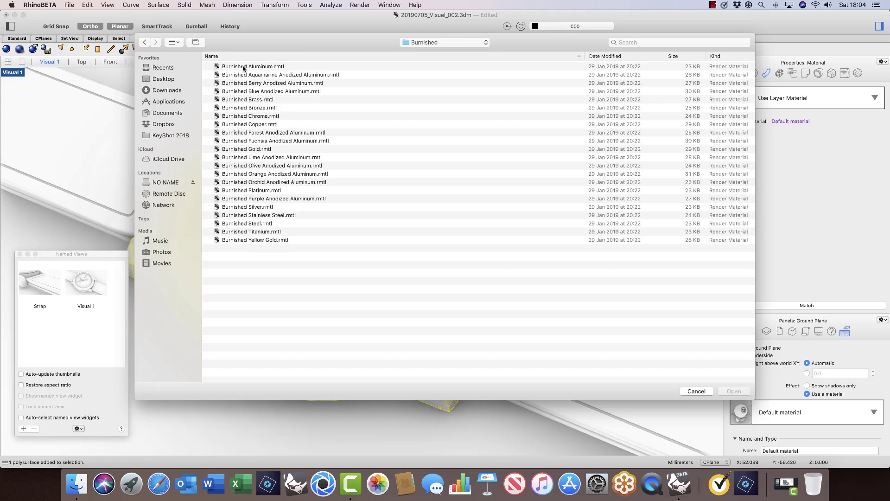
{"action": "left_click", "coordinate": [258, 225]}
{"action": "double_click", "coordinate": [258, 224]}
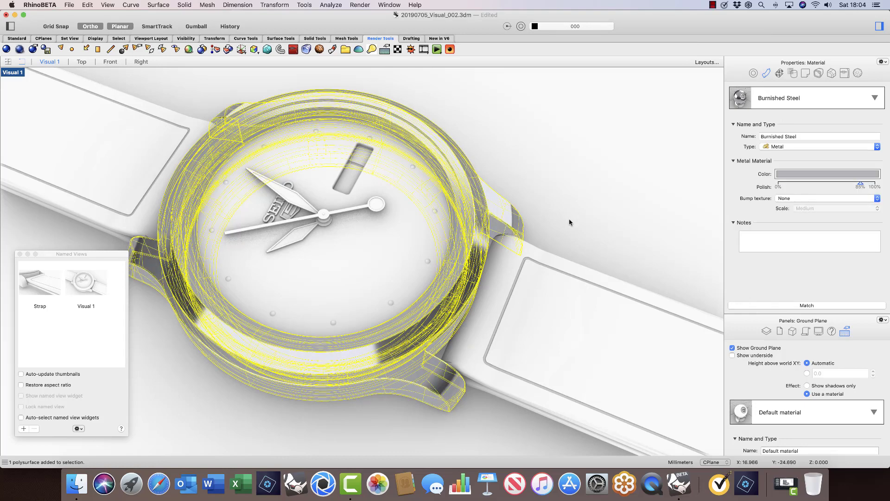
{"action": "right_click_drag", "start_coordinate": [569, 219], "coordinate": [567, 209]}
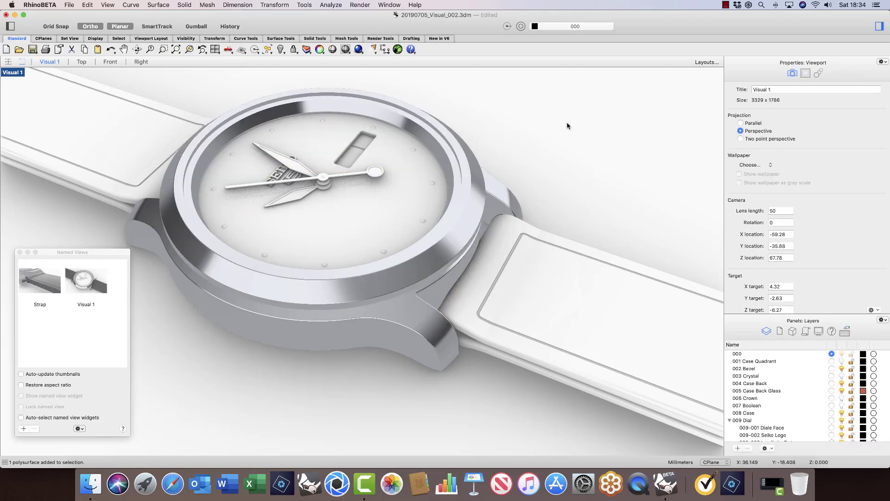
Step: Assign a new Plastic material to both halves of the watch strap
{"action": "left_click", "coordinate": [509, 232]}
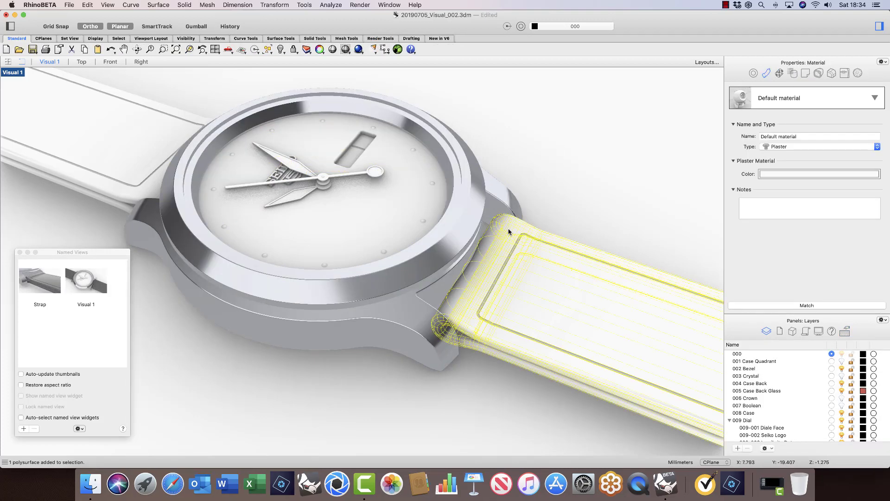
{"action": "left_click", "coordinate": [169, 143], "text": "shift"}
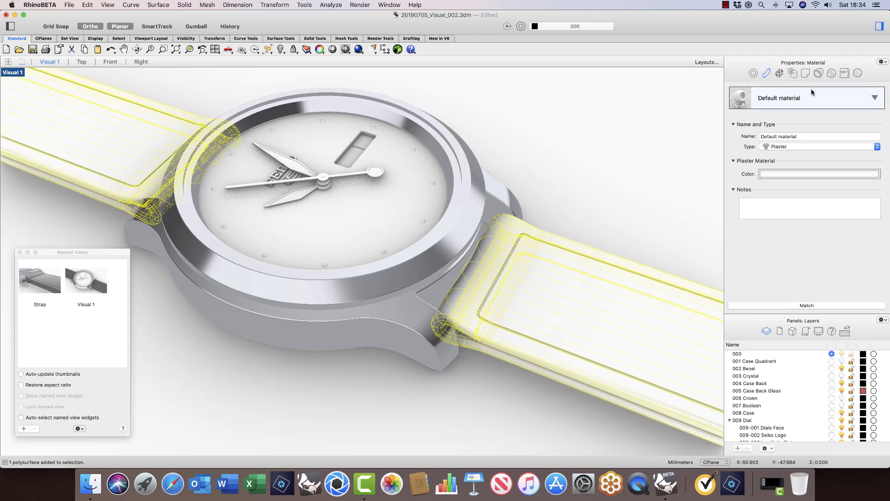
{"action": "left_click", "coordinate": [838, 99]}
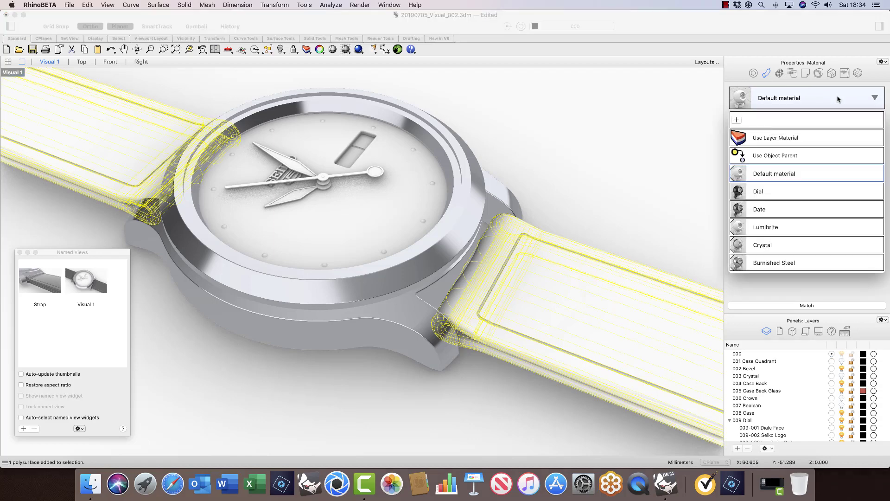
{"action": "left_click", "coordinate": [736, 121]}
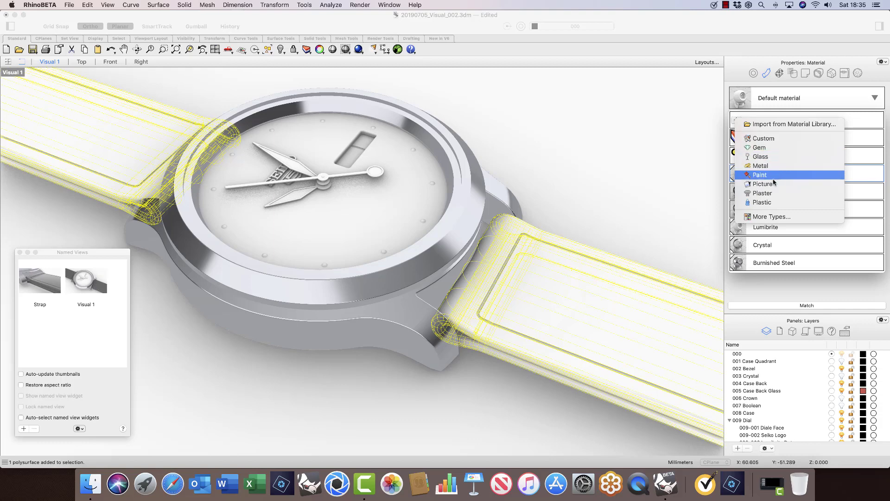
{"action": "left_click", "coordinate": [769, 202]}
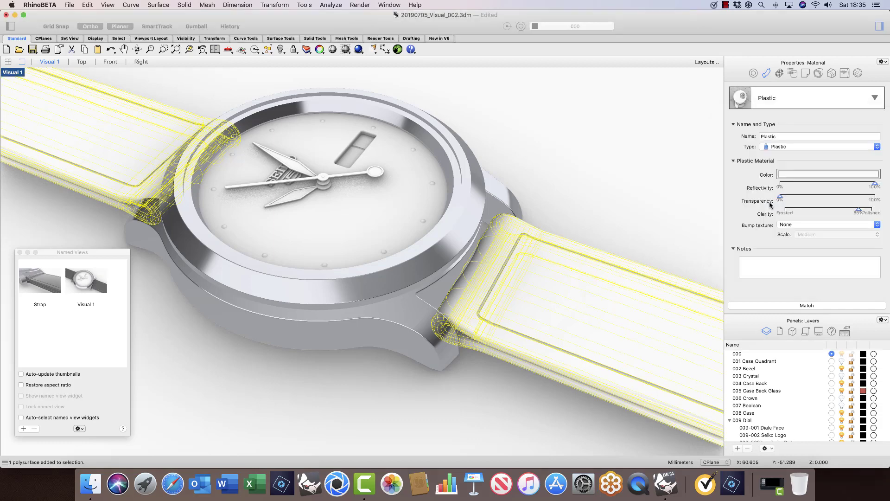
Step: Set the strap's plastic material colour to Tungsten
{"action": "left_click", "coordinate": [802, 175]}
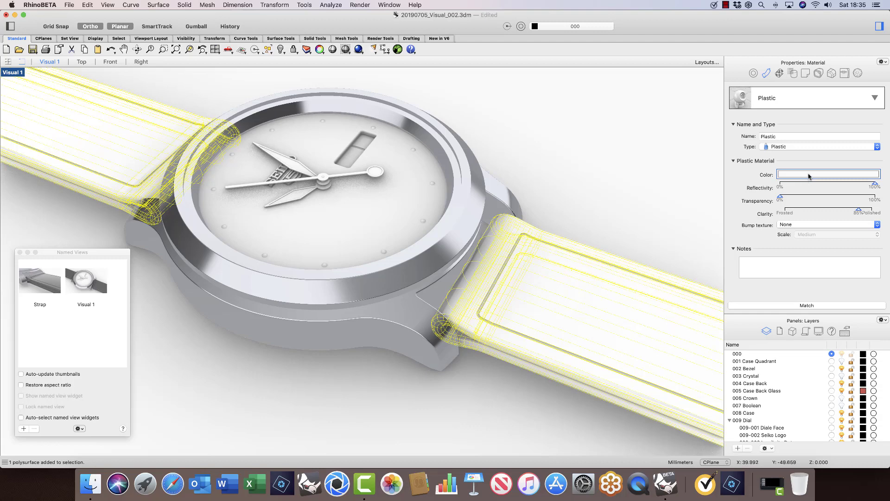
{"action": "left_click", "coordinate": [809, 177]}
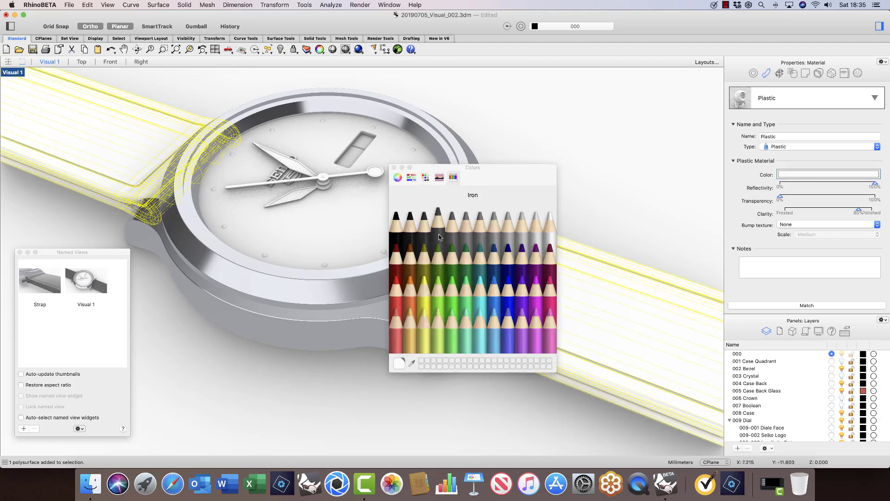
{"action": "left_click", "coordinate": [424, 236]}
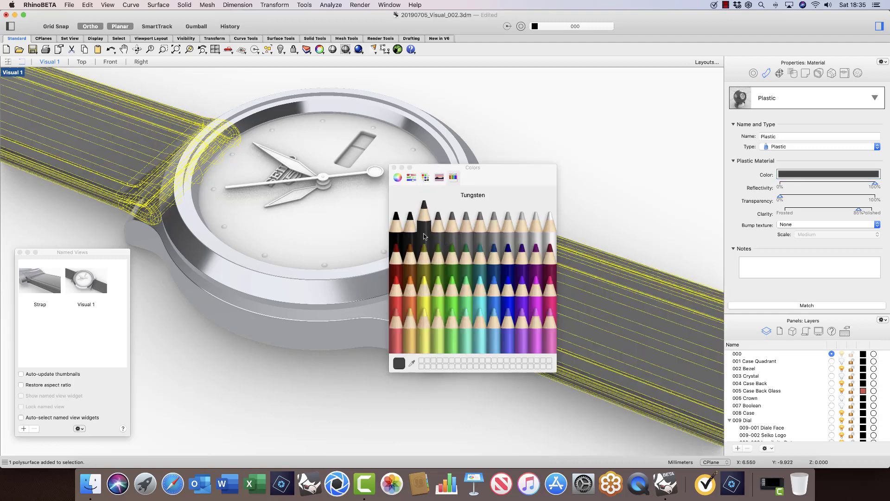
{"action": "left_click", "coordinate": [394, 167]}
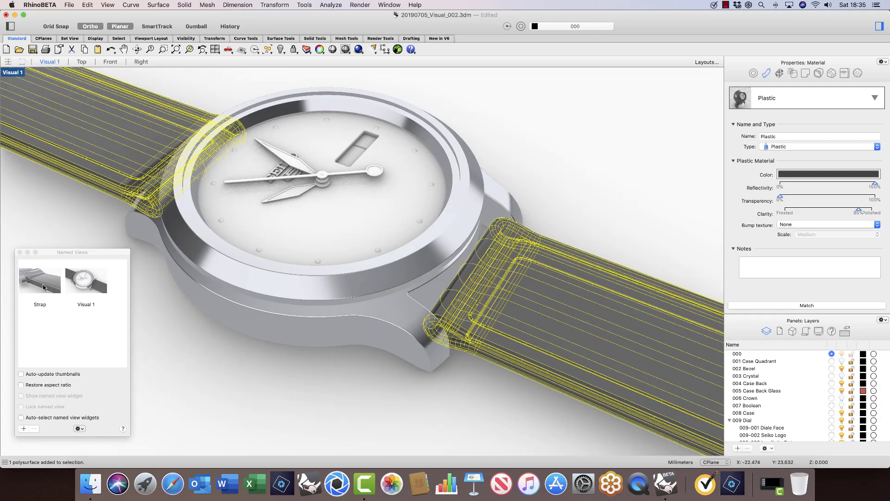
Step: Restore the Strap named view and lower the reflectivity of the strap's plastic material to about 77%
{"action": "left_click", "coordinate": [44, 286]}
{"action": "double_click", "coordinate": [43, 287]}
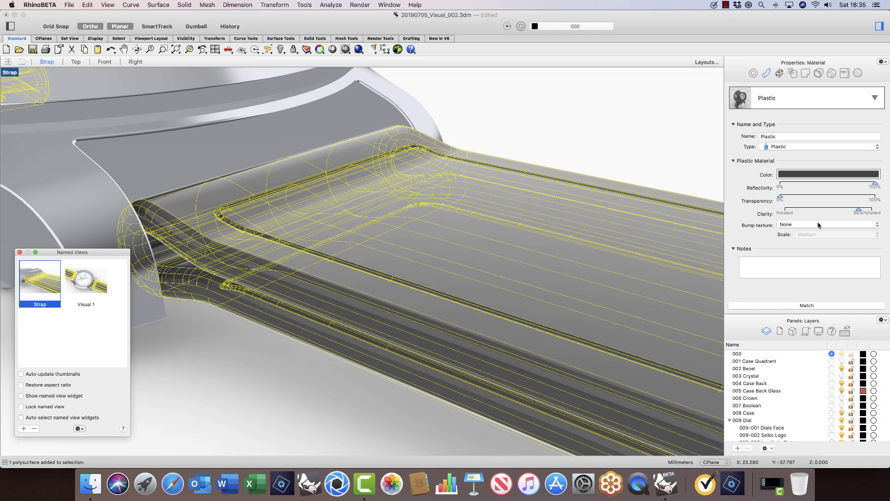
{"action": "left_click", "coordinate": [874, 186]}
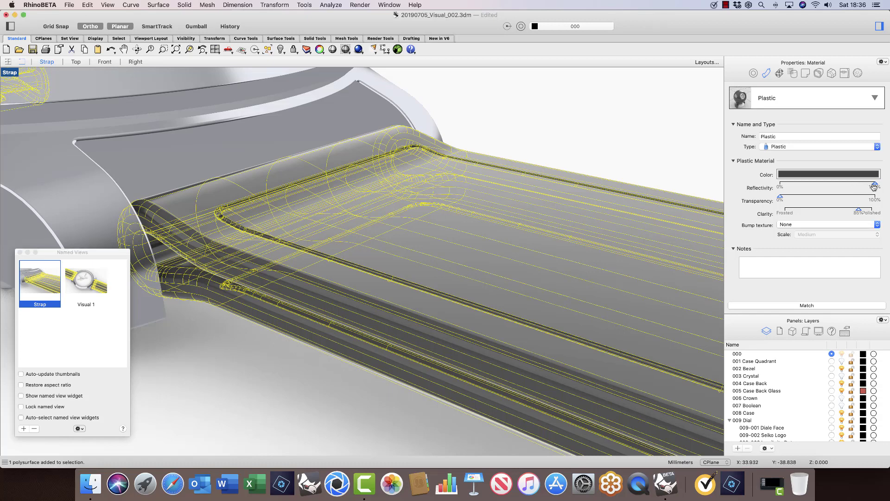
{"action": "left_click_drag", "start_coordinate": [875, 186], "coordinate": [853, 185]}
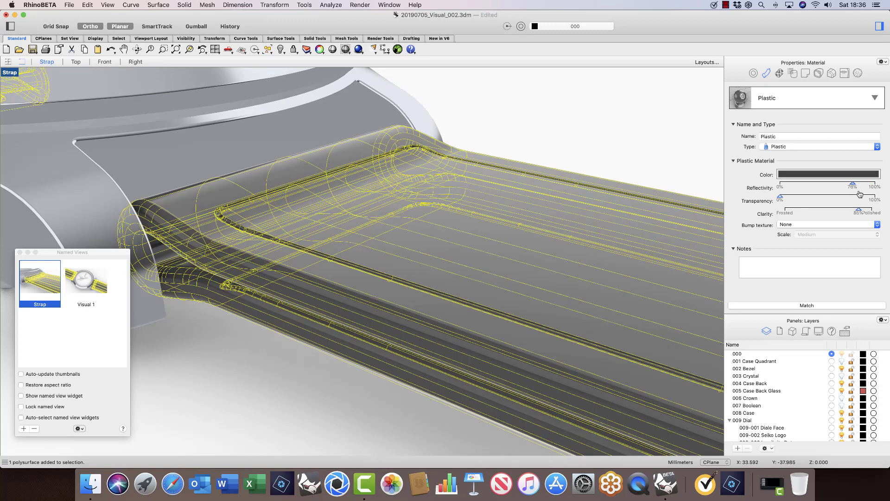
Step: Apply the Leather bump texture to the strap's plastic material at the XXXS scale
{"action": "left_click", "coordinate": [877, 225]}
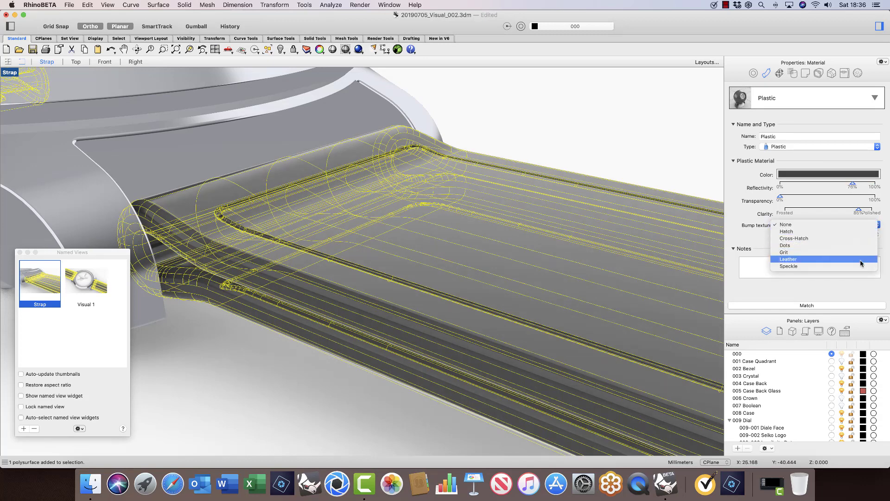
{"action": "key", "text": "Escape"}
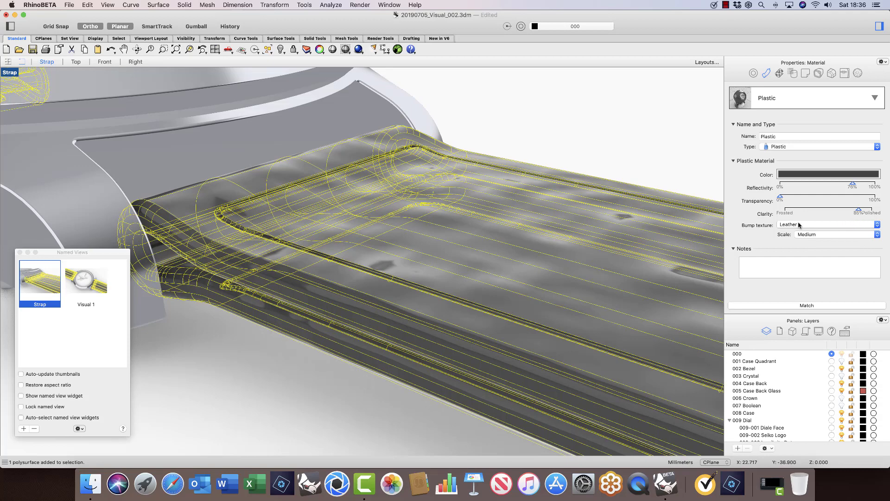
{"action": "left_click", "coordinate": [833, 236]}
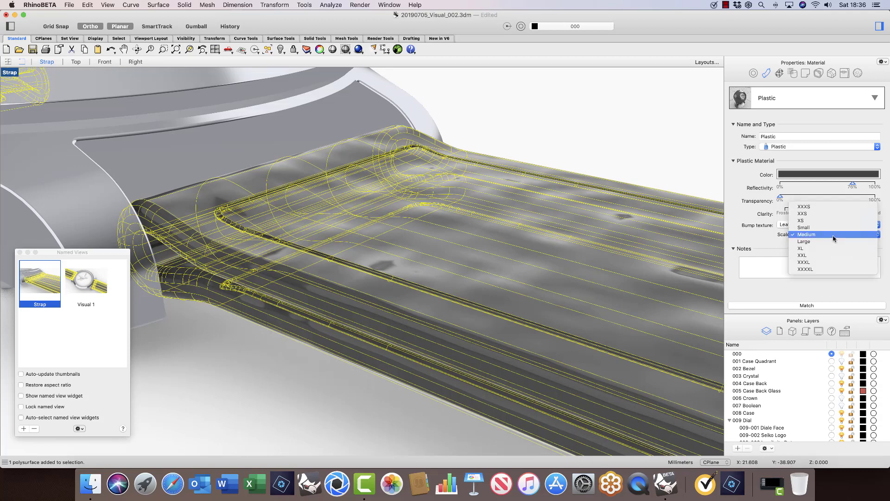
{"action": "left_click", "coordinate": [831, 207]}
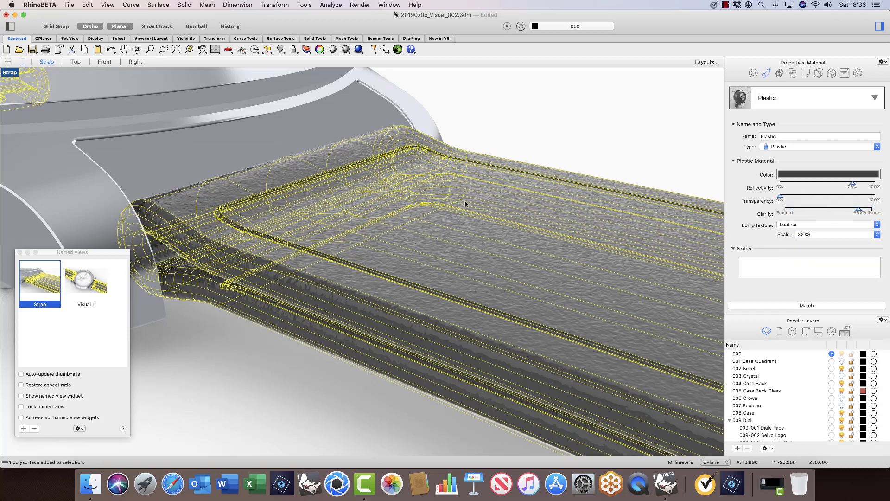
Step: Set the scale of the strap's leather bump texture to XXS and deselect the strap
{"action": "left_click", "coordinate": [819, 226]}
{"action": "left_click", "coordinate": [819, 226]}
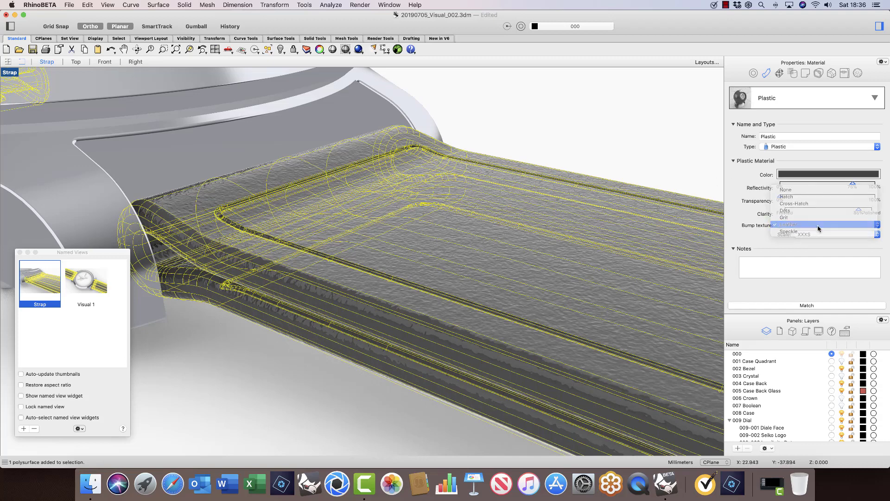
{"action": "left_click", "coordinate": [825, 236]}
{"action": "left_click", "coordinate": [824, 242]}
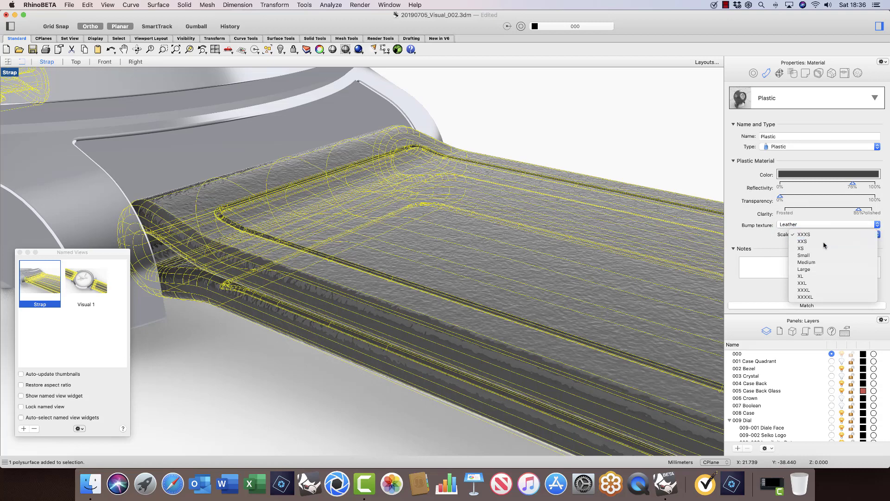
{"action": "left_click", "coordinate": [659, 143]}
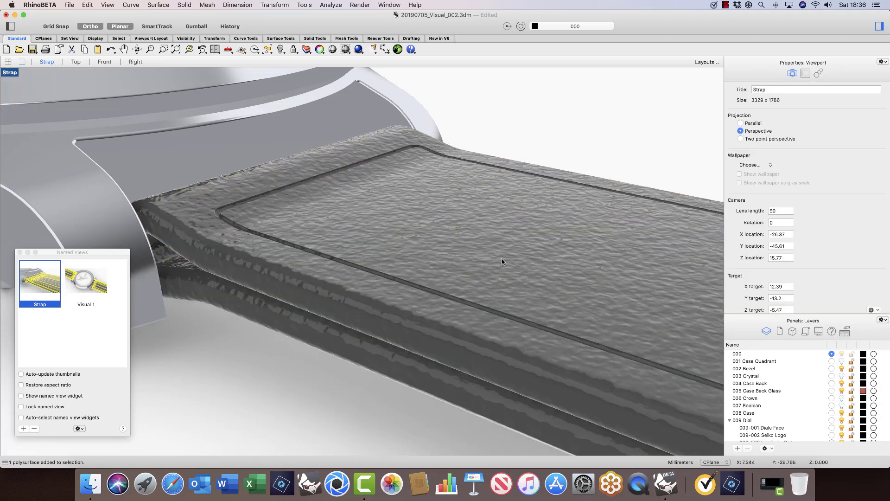
Step: Set the strap material's clarity to about 63% and its reflectivity to about 80%
{"action": "left_click", "coordinate": [621, 228]}
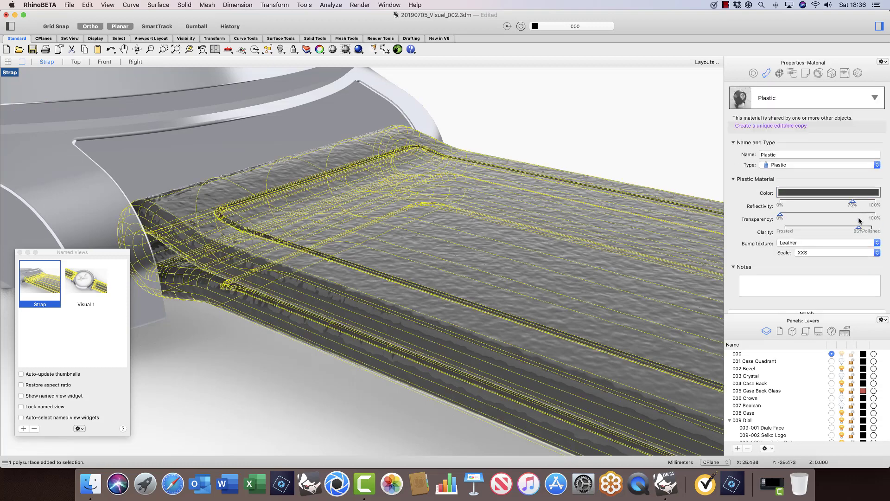
{"action": "mouse_move", "coordinate": [853, 205]}
{"action": "left_mouse_down"}
{"action": "mouse_move", "coordinate": [829, 206]}
{"action": "mouse_move", "coordinate": [851, 205]}
{"action": "mouse_move", "coordinate": [840, 234]}
{"action": "left_mouse_up"}
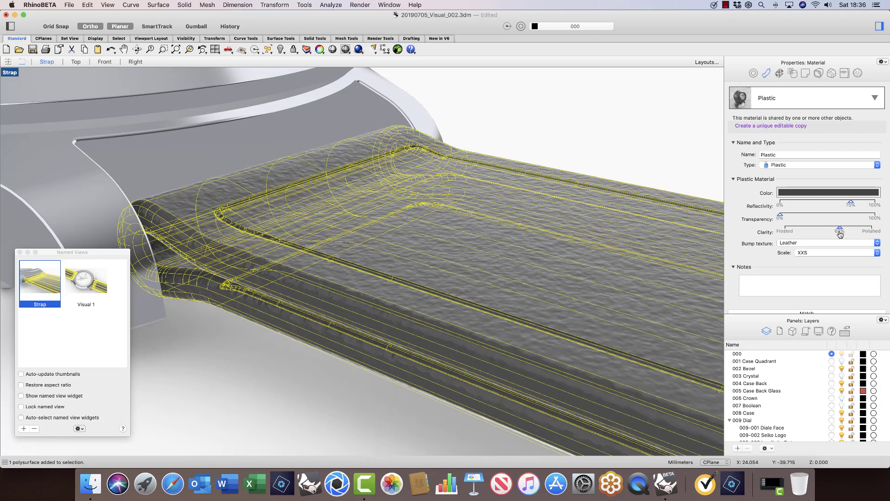
{"action": "left_click_drag", "start_coordinate": [851, 205], "coordinate": [856, 204]}
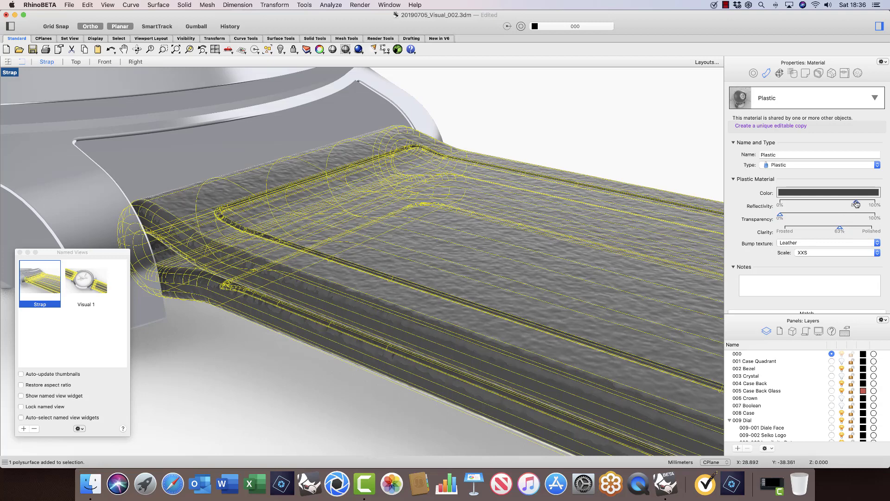
{"action": "left_click_drag", "start_coordinate": [835, 239], "coordinate": [835, 237]}
{"action": "left_click", "coordinate": [664, 153]}
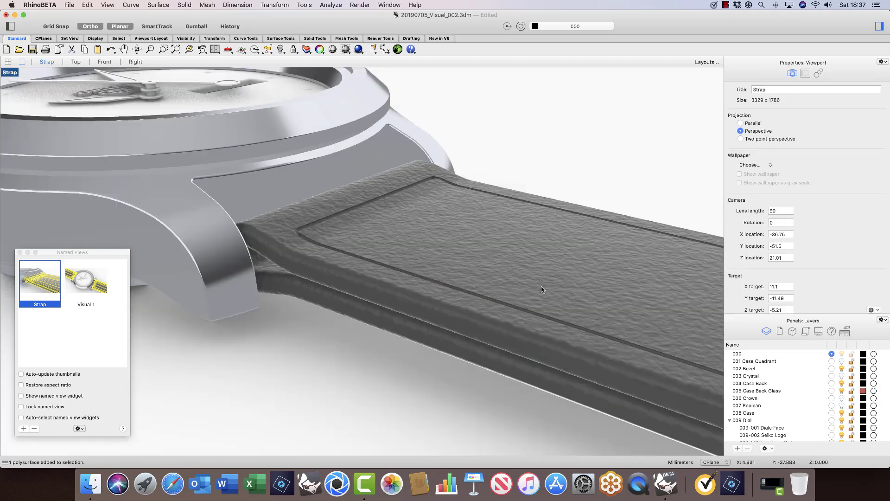
Step: From the Visual 1 named view, assign the existing Burnished Steel material to the watch's hour, minute and second hands
{"action": "double_click", "coordinate": [91, 287]}
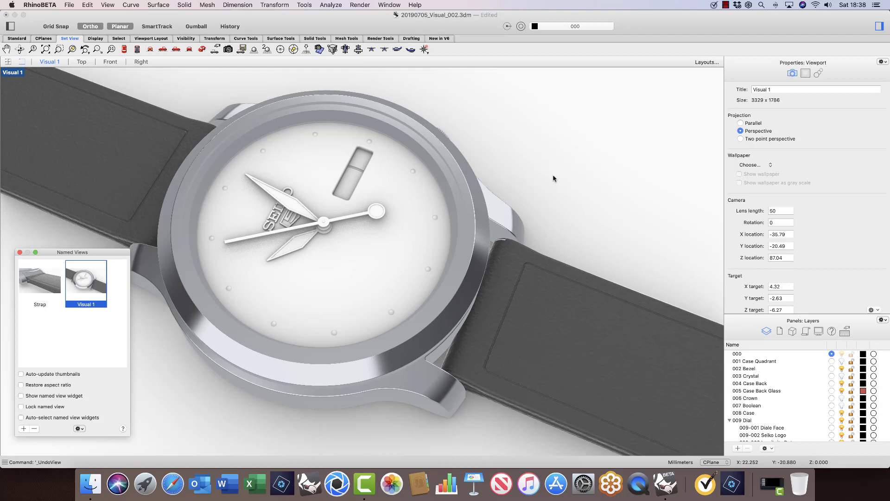
{"action": "left_click", "coordinate": [58, 49]}
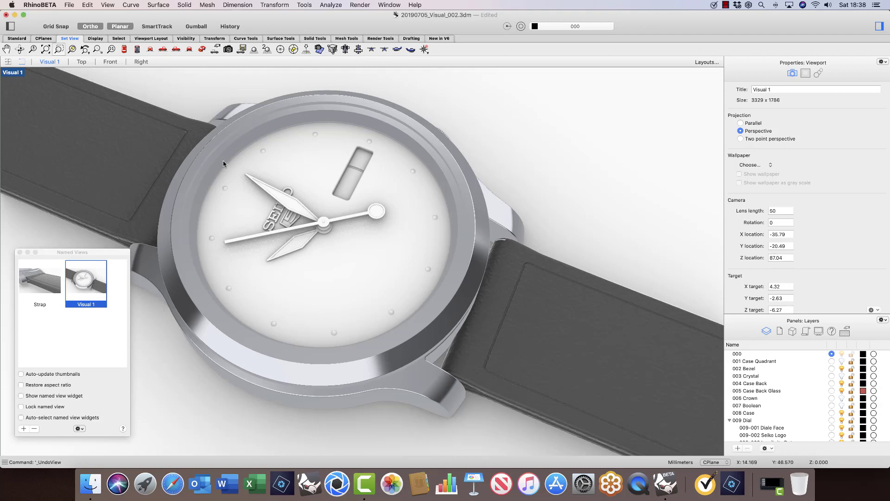
{"action": "left_click_drag", "start_coordinate": [224, 160], "coordinate": [436, 282]}
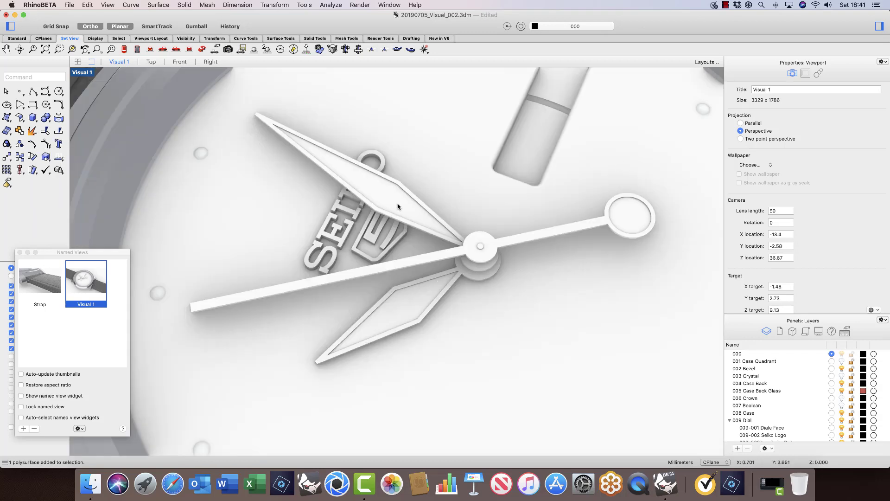
{"action": "left_click", "coordinate": [397, 206]}
{"action": "left_click", "coordinate": [407, 309], "text": "shift"}
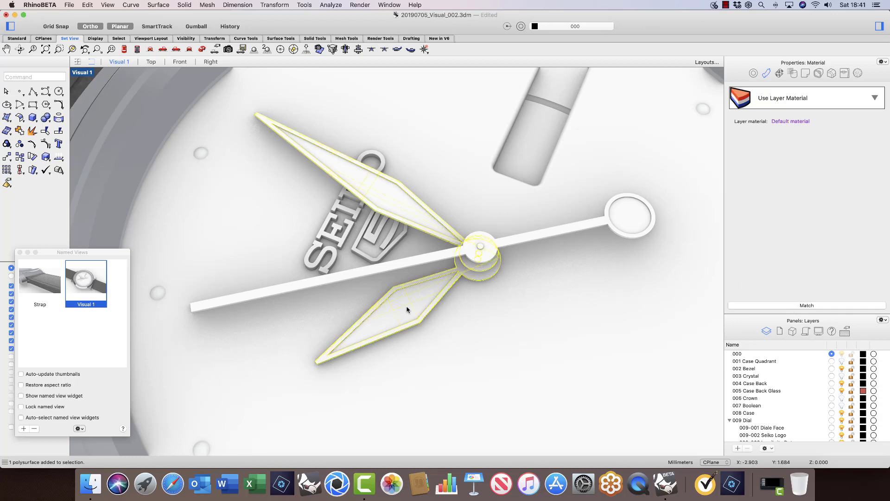
{"action": "left_click", "coordinate": [607, 221], "text": "shift"}
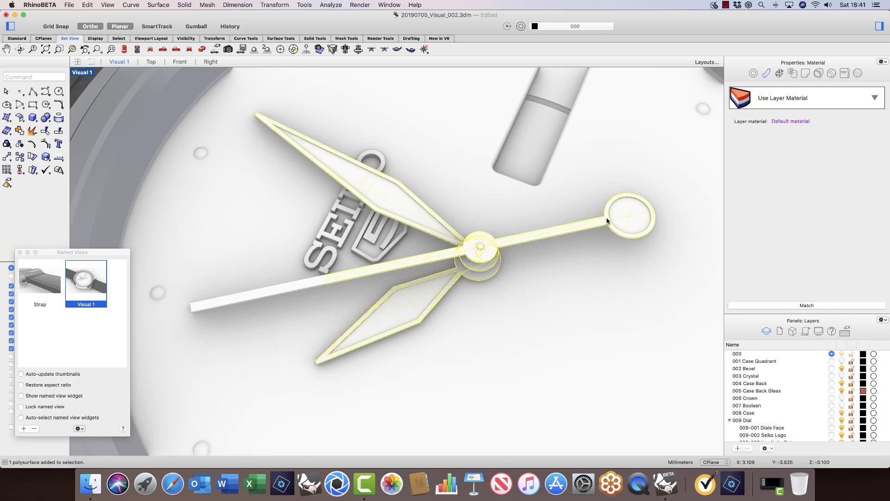
{"action": "left_click", "coordinate": [838, 99]}
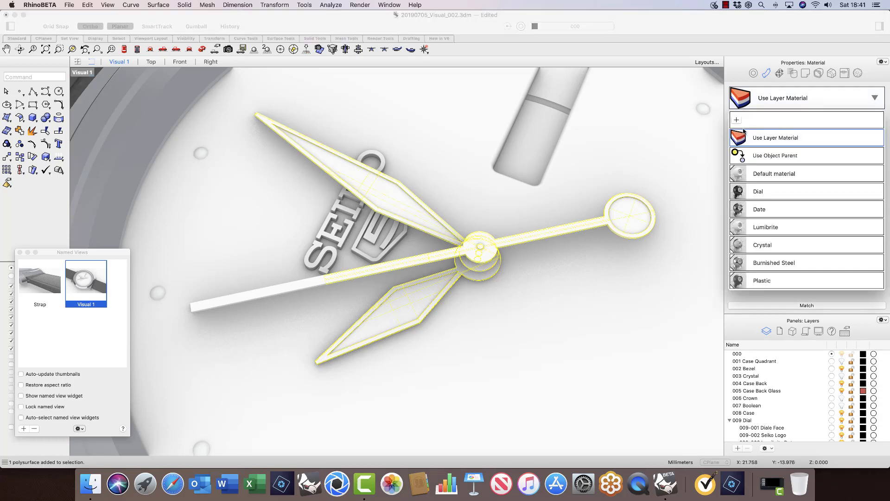
{"action": "left_click", "coordinate": [768, 263]}
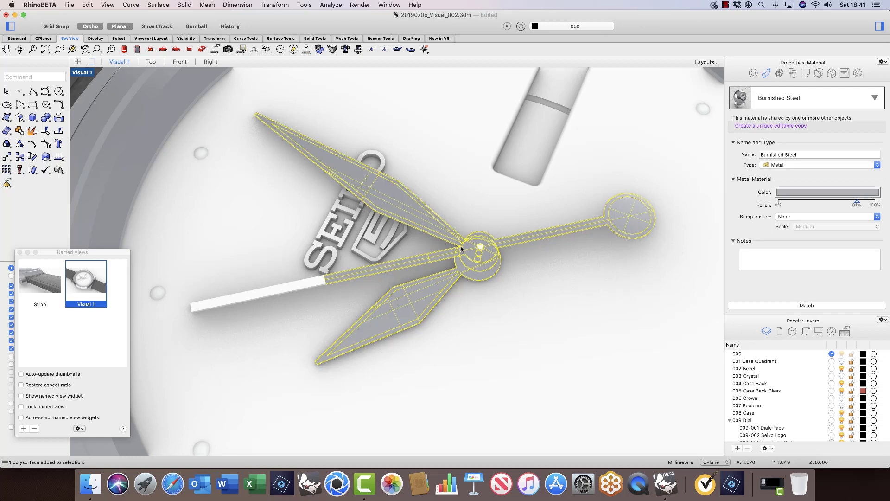
Step: Assign the Lumibrite material to the inset faces of the three watch hands
{"action": "left_click", "coordinate": [464, 206]}
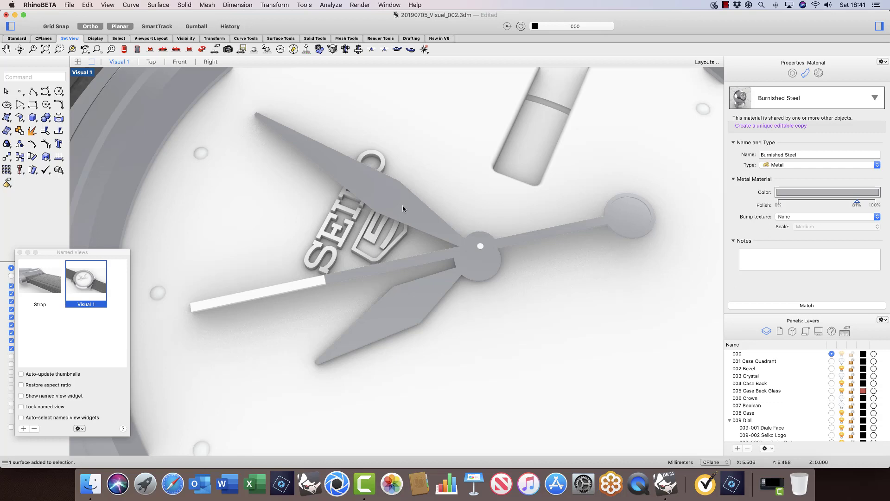
{"action": "left_click", "coordinate": [403, 208]}
{"action": "left_click", "coordinate": [874, 99]}
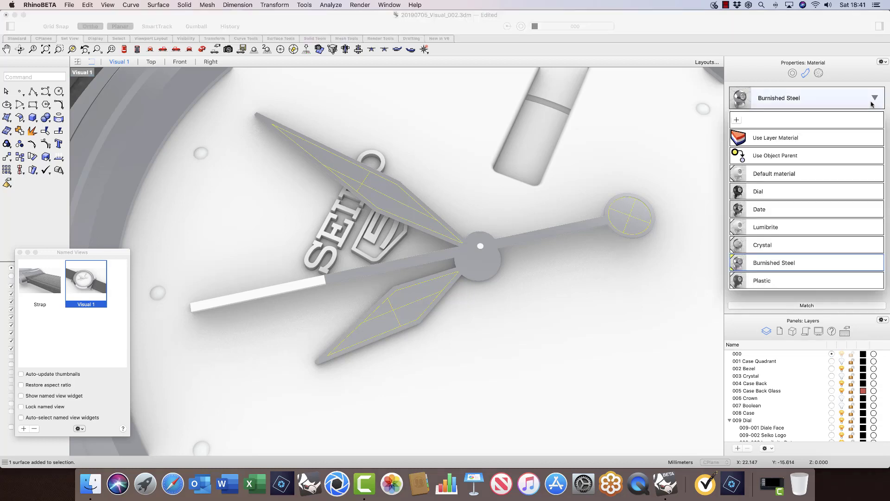
{"action": "left_click", "coordinate": [809, 233]}
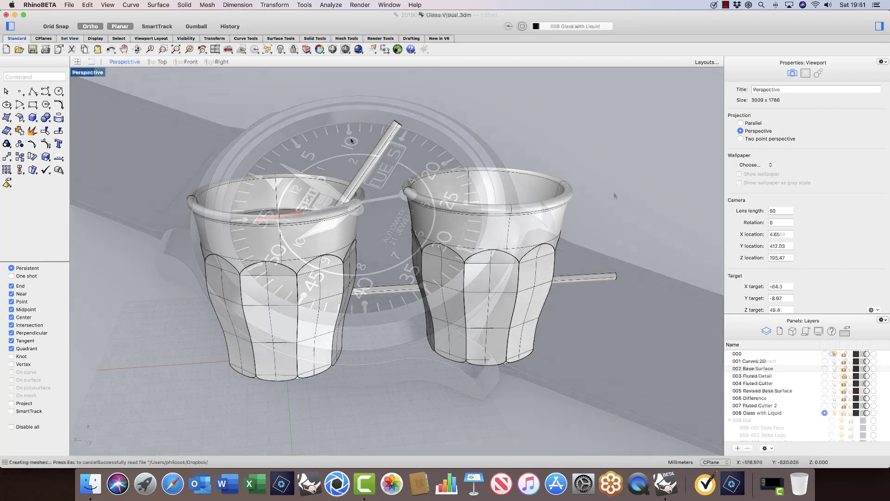
Step: View the two drinking glasses and straws in the Perspective viewport using the Rendered and Raytraced display modes
{"action": "left_click", "coordinate": [87, 72]}
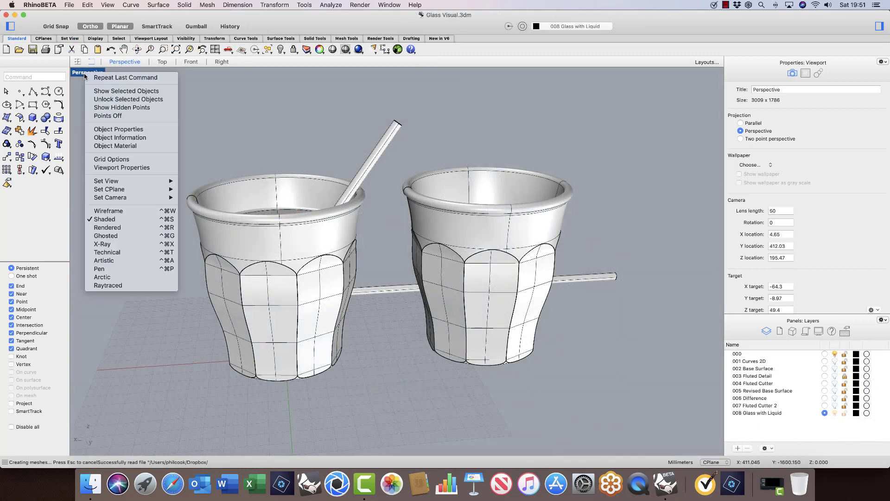
{"action": "left_click", "coordinate": [118, 231]}
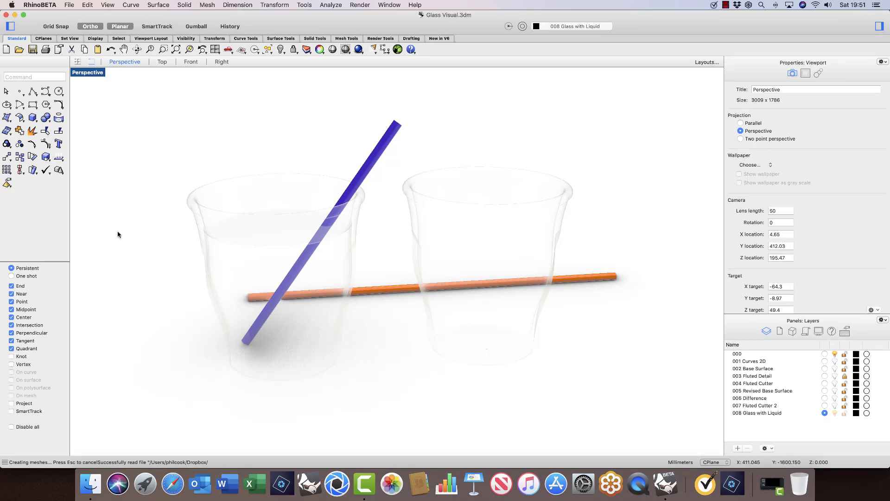
{"action": "left_click", "coordinate": [98, 76]}
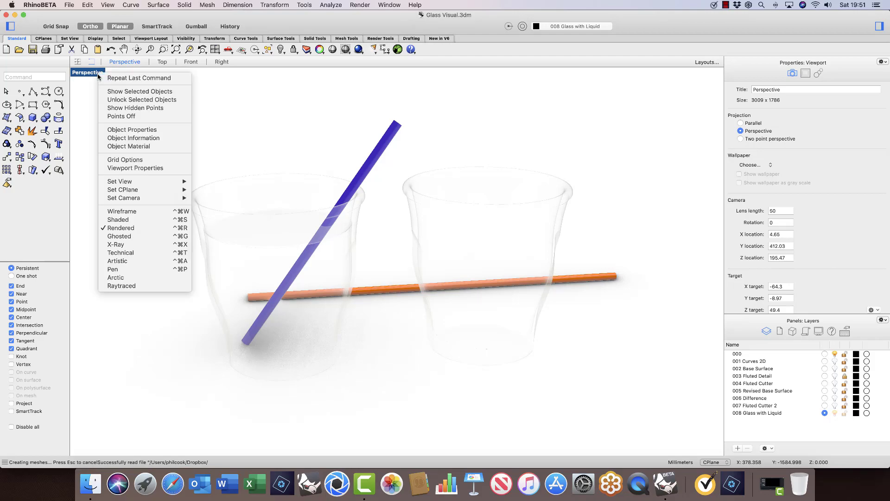
{"action": "left_click", "coordinate": [129, 286]}
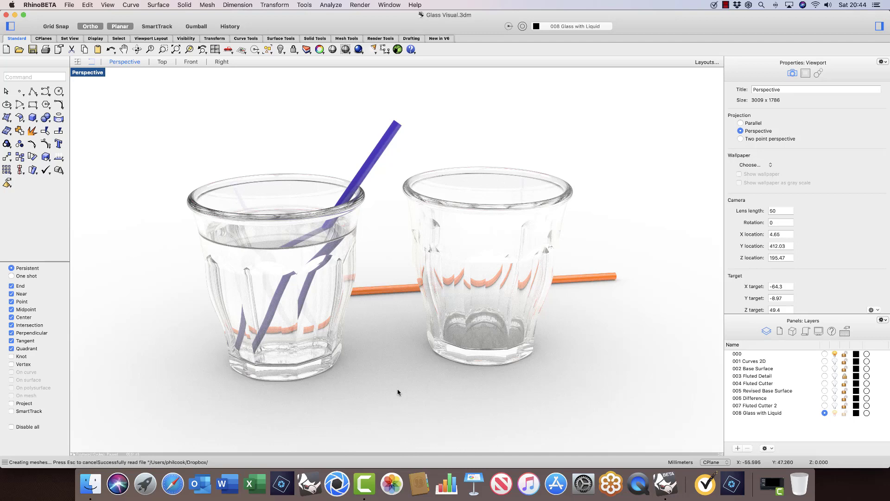
Step: Open the Cycles page of the Rhino preferences to examine the raytracing settings
{"action": "left_click", "coordinate": [49, 5]}
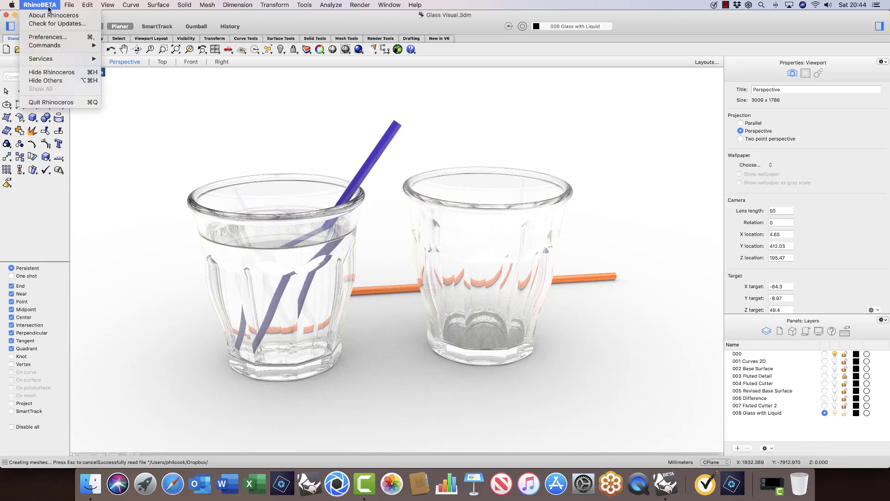
{"action": "left_click", "coordinate": [51, 39]}
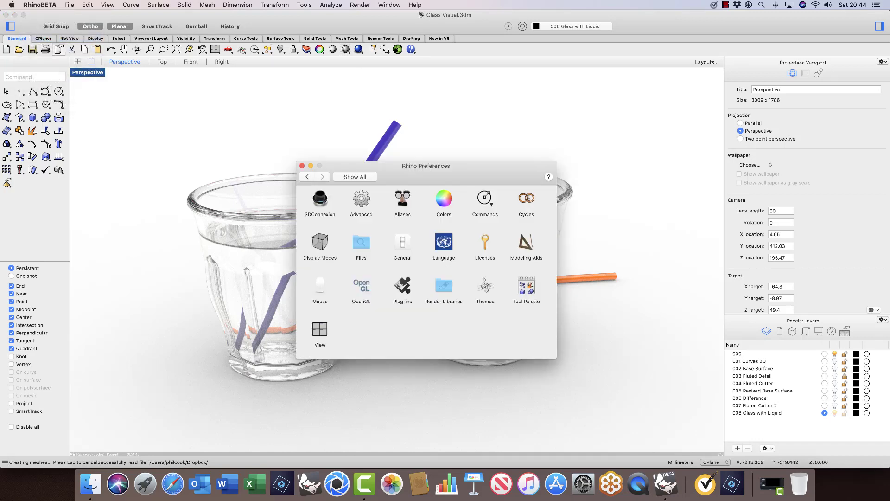
{"action": "left_click", "coordinate": [527, 199]}
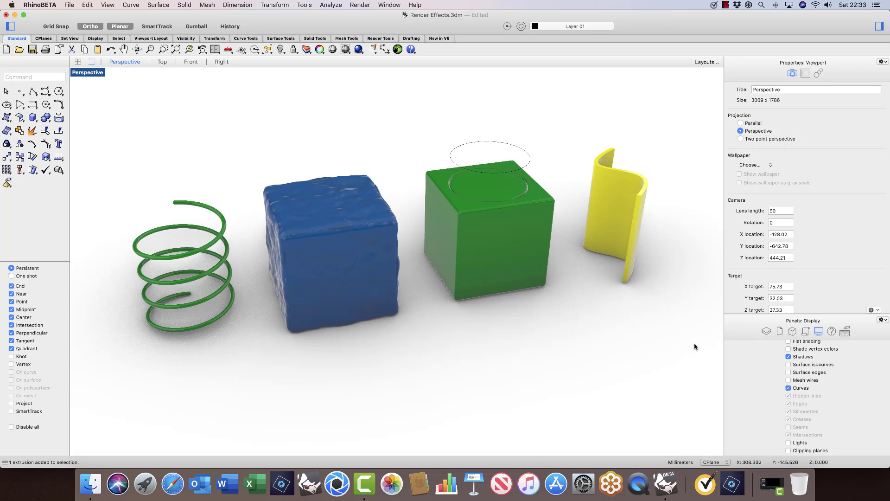
Step: View the Render Effects scene's underlying geometry in Wireframe mode and return the Perspective viewport to Rendered mode
{"action": "left_click", "coordinate": [97, 76]}
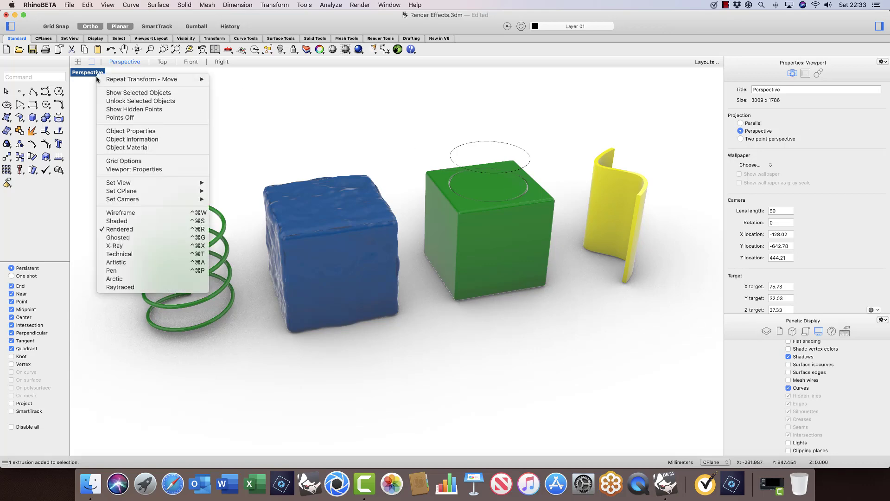
{"action": "left_click", "coordinate": [134, 213]}
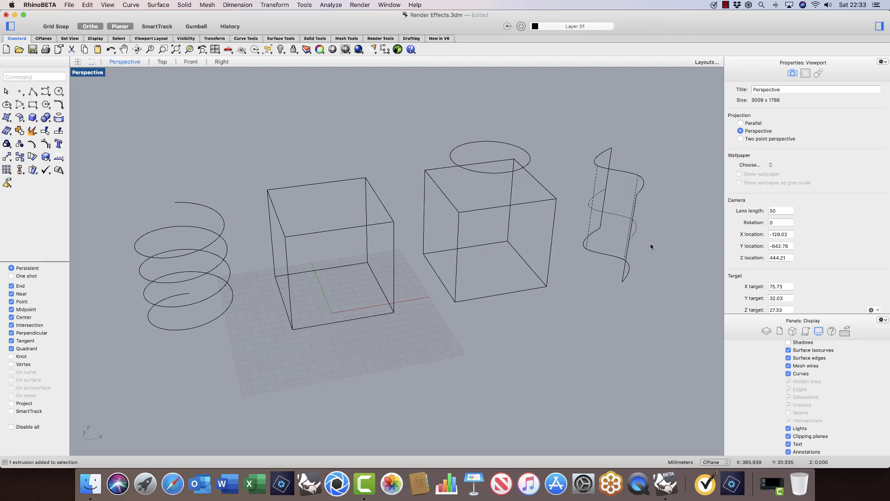
{"action": "left_click", "coordinate": [89, 73]}
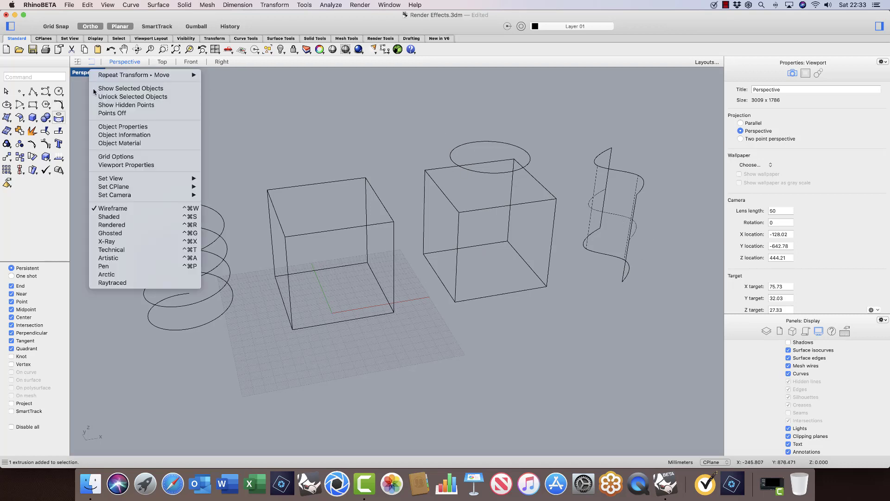
{"action": "left_click", "coordinate": [116, 224]}
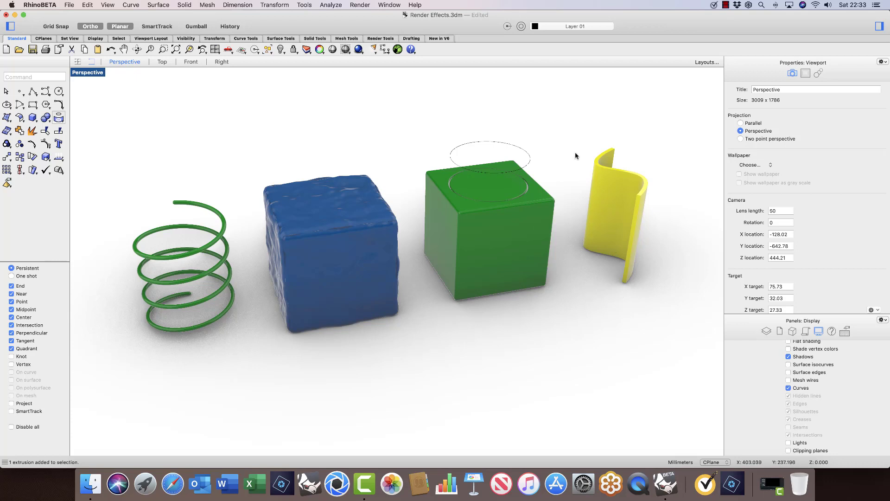
Step: Set the curve piping radius of the green helix to 4
{"action": "left_click", "coordinate": [380, 40]}
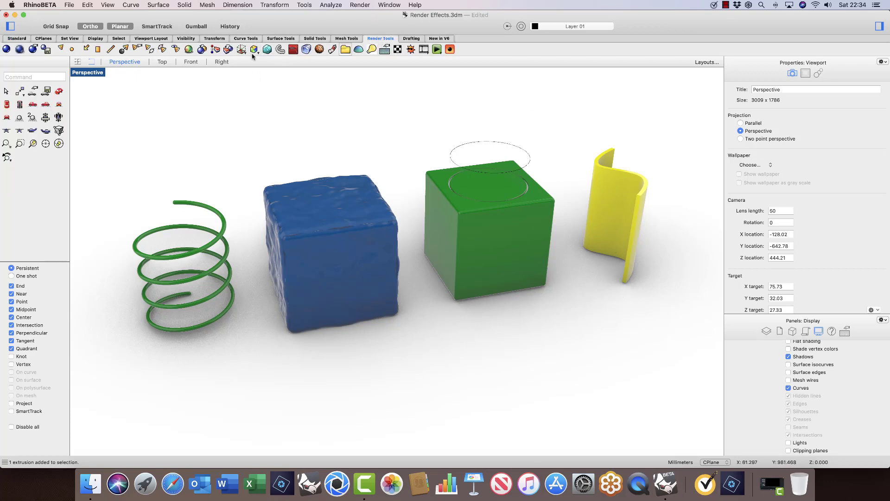
{"action": "left_click", "coordinate": [212, 273]}
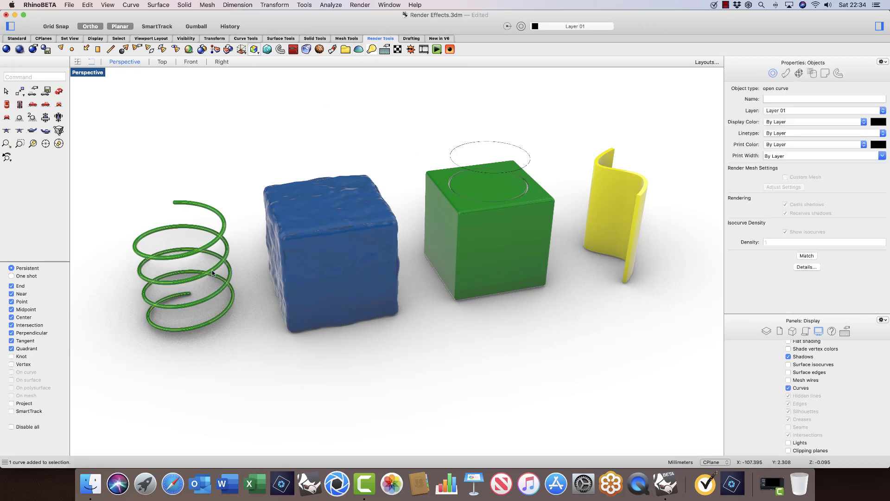
{"action": "left_click", "coordinate": [839, 73]}
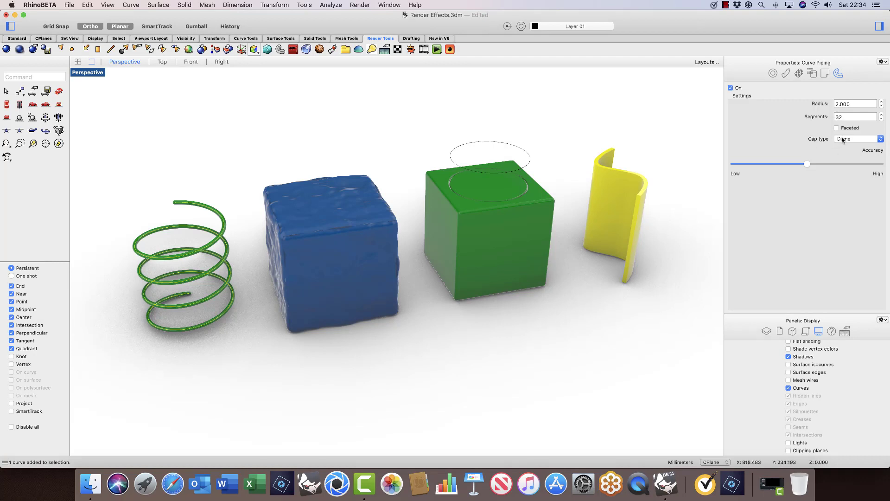
{"action": "left_click", "coordinate": [847, 104]}
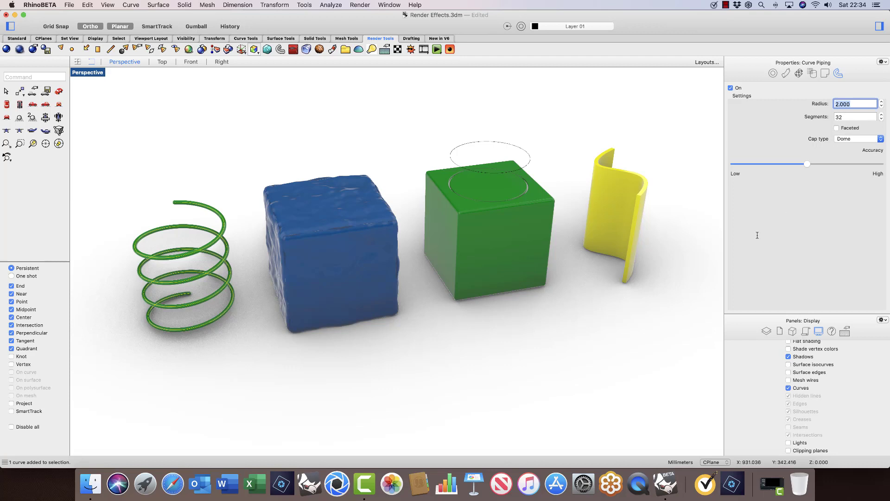
{"action": "type", "text": "4"}
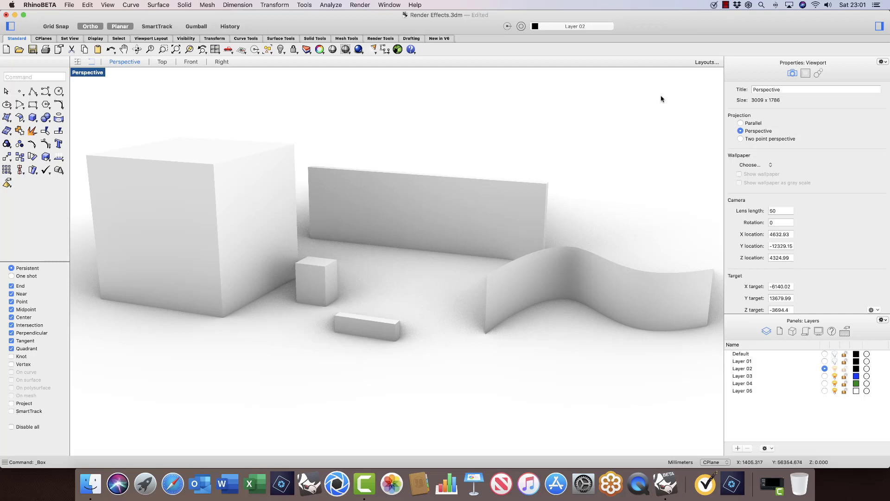
Step: Assign the Brick wall 3D mortar material to the large cube, importing it from the library's Architectural, Wall, Brick, English bond folder
{"action": "left_click", "coordinate": [268, 199]}
{"action": "left_click", "coordinate": [839, 98]}
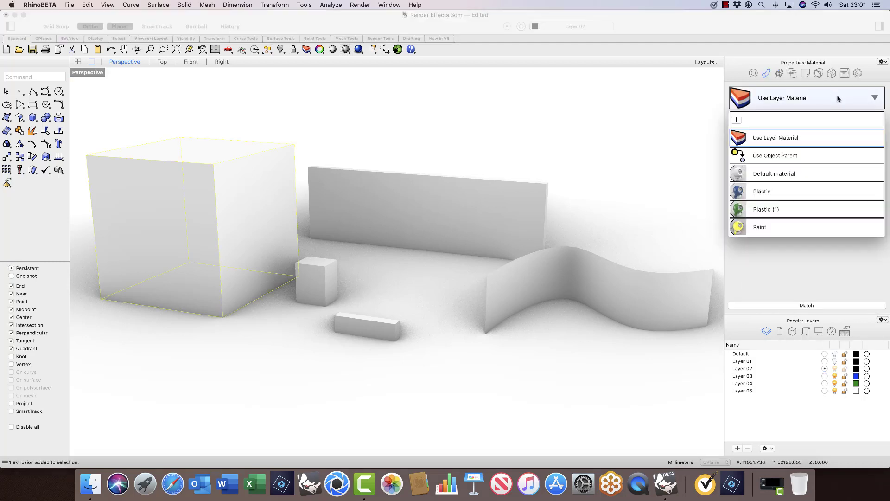
{"action": "left_click", "coordinate": [737, 120]}
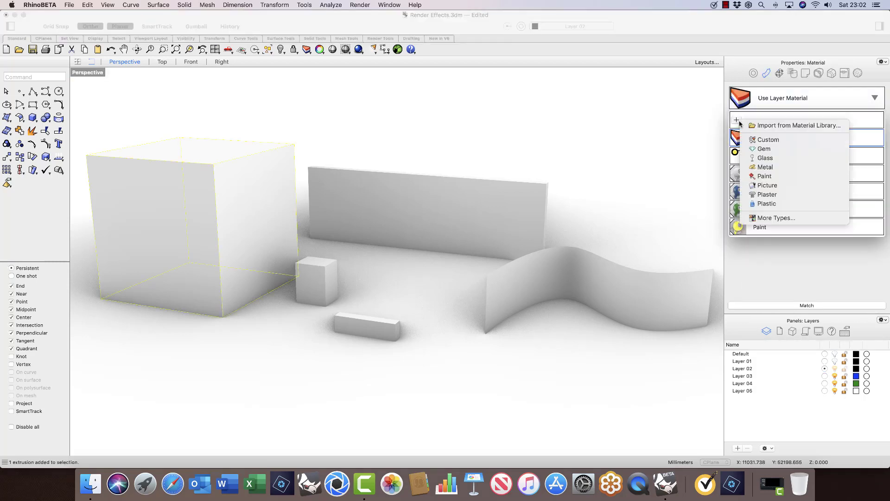
{"action": "left_click", "coordinate": [770, 125]}
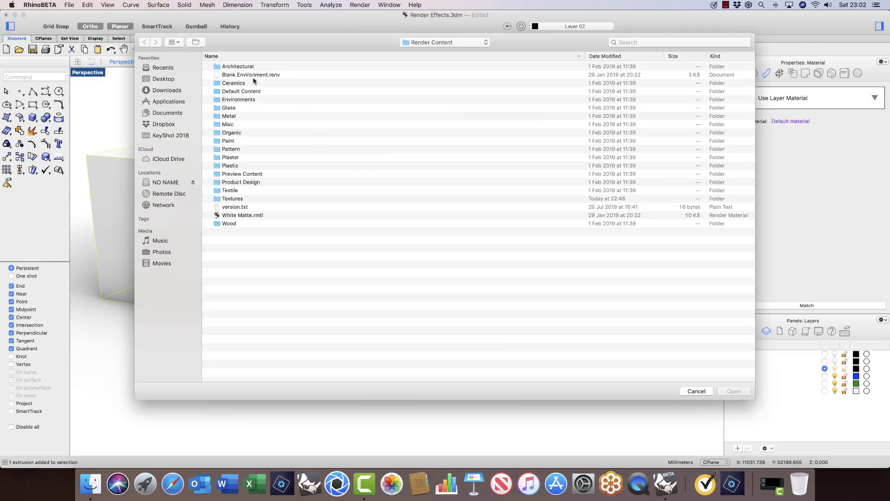
{"action": "double_click", "coordinate": [247, 68]}
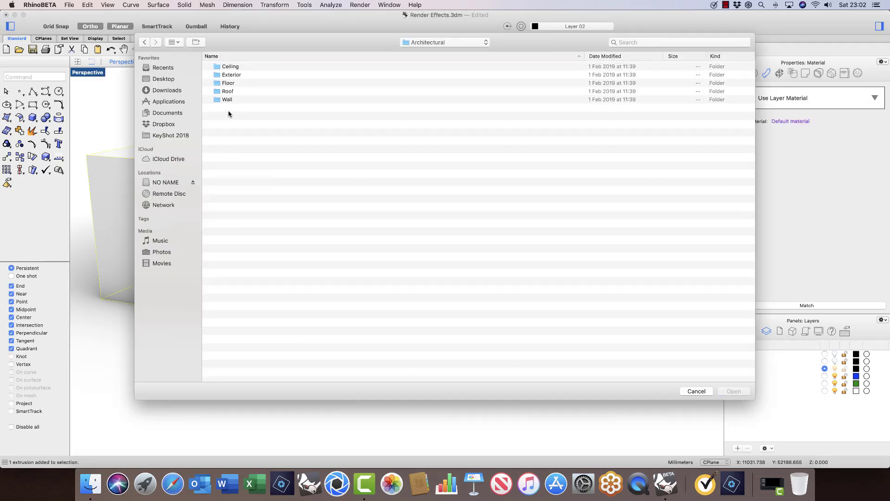
{"action": "double_click", "coordinate": [228, 101]}
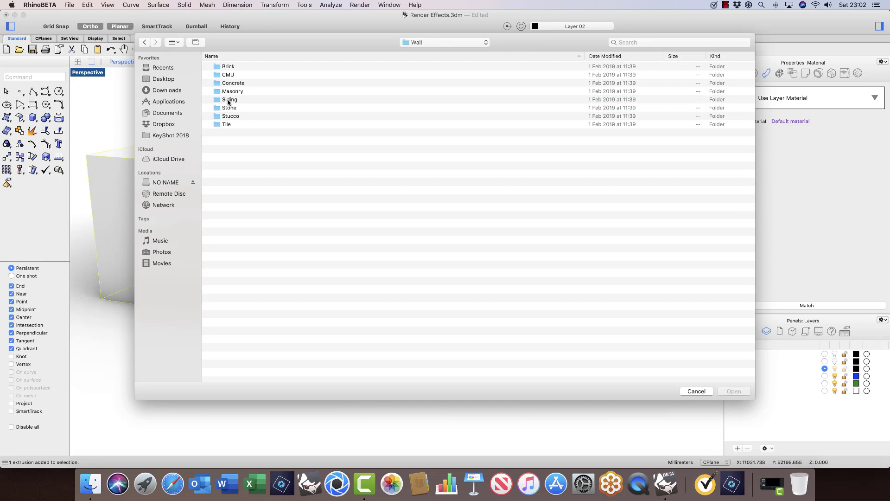
{"action": "left_click", "coordinate": [233, 67]}
{"action": "double_click", "coordinate": [233, 67]}
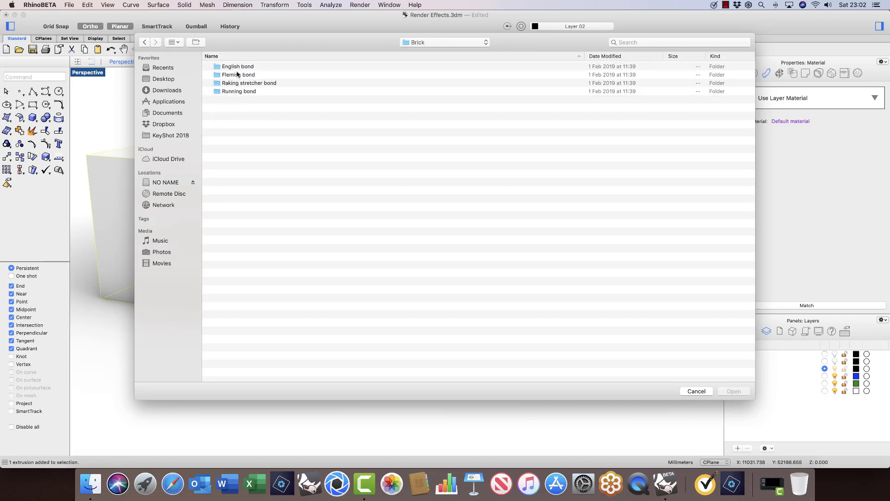
{"action": "double_click", "coordinate": [237, 68]}
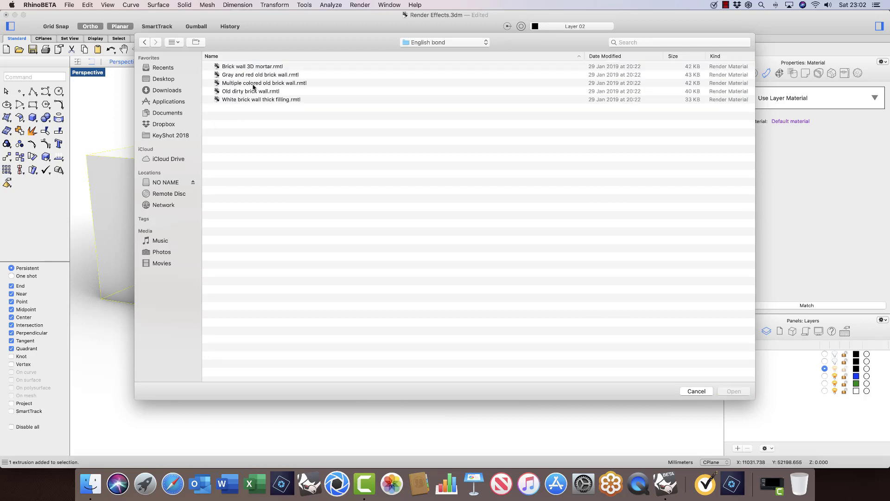
{"action": "left_click", "coordinate": [265, 70]}
{"action": "double_click", "coordinate": [264, 70]}
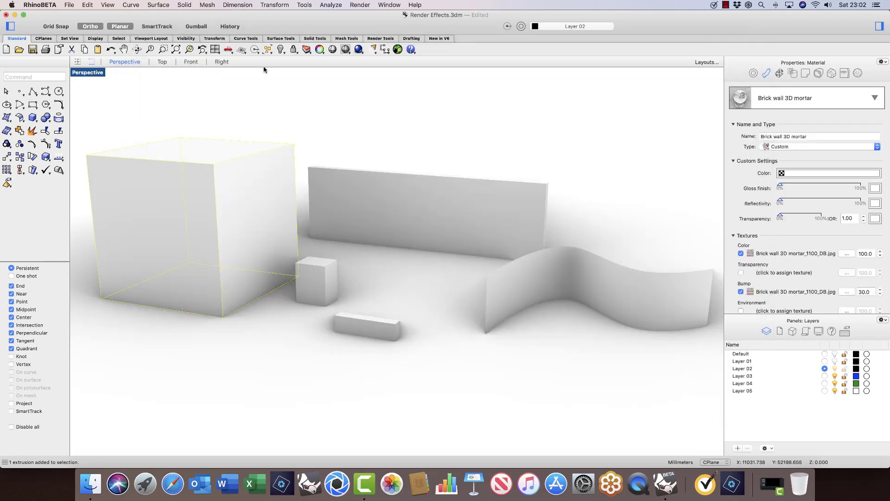
{"action": "left_click", "coordinate": [342, 118]}
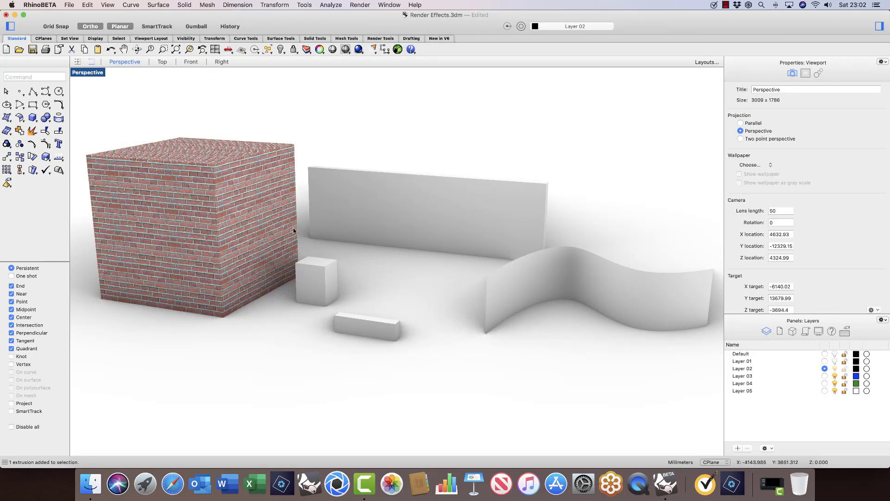
Step: Assign the existing Brick wall 3D mortar material to the small box and the long straight wall
{"action": "left_click", "coordinate": [277, 238]}
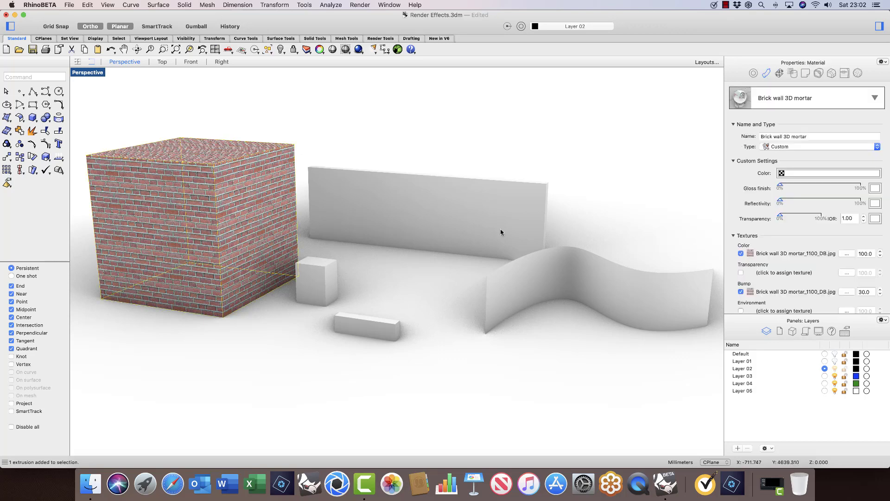
{"action": "left_click", "coordinate": [333, 282]}
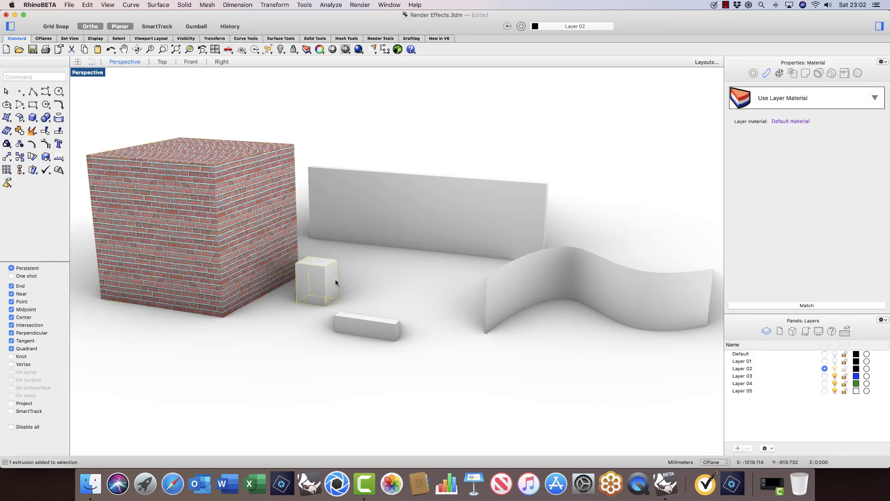
{"action": "left_click", "coordinate": [813, 99]}
{"action": "left_click", "coordinate": [809, 246]}
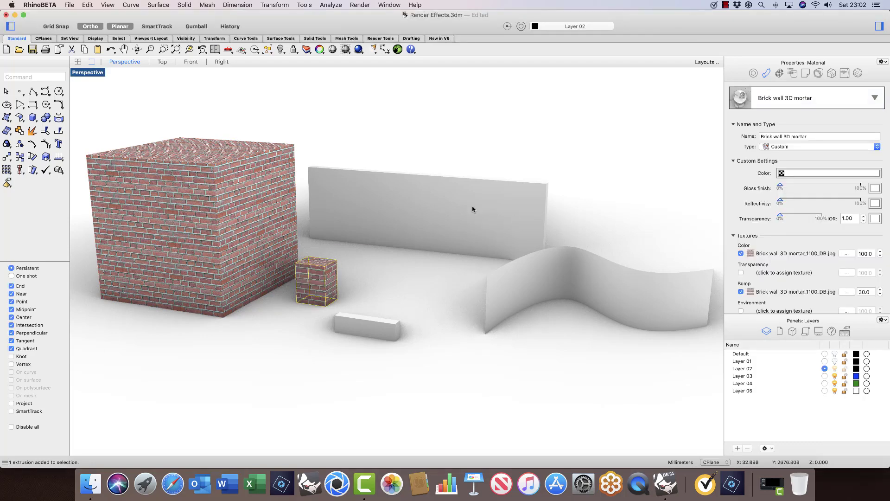
{"action": "left_click", "coordinate": [472, 206]}
{"action": "left_click", "coordinate": [812, 98]}
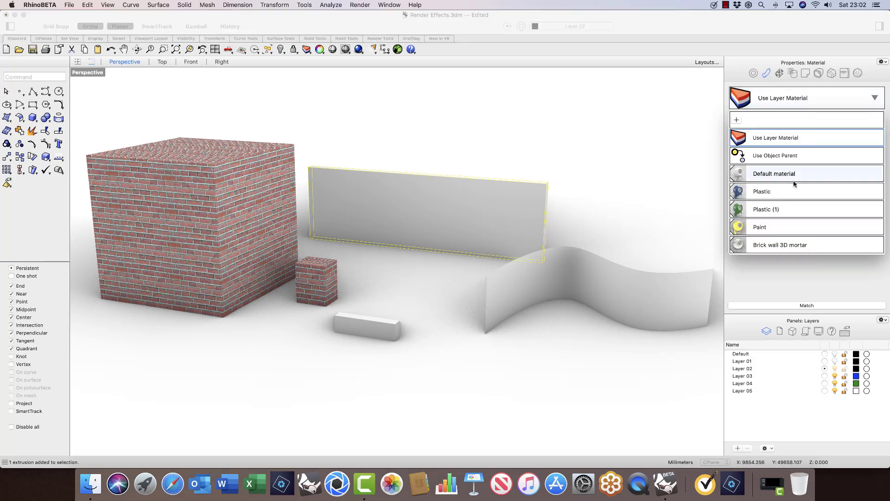
{"action": "left_click", "coordinate": [783, 244]}
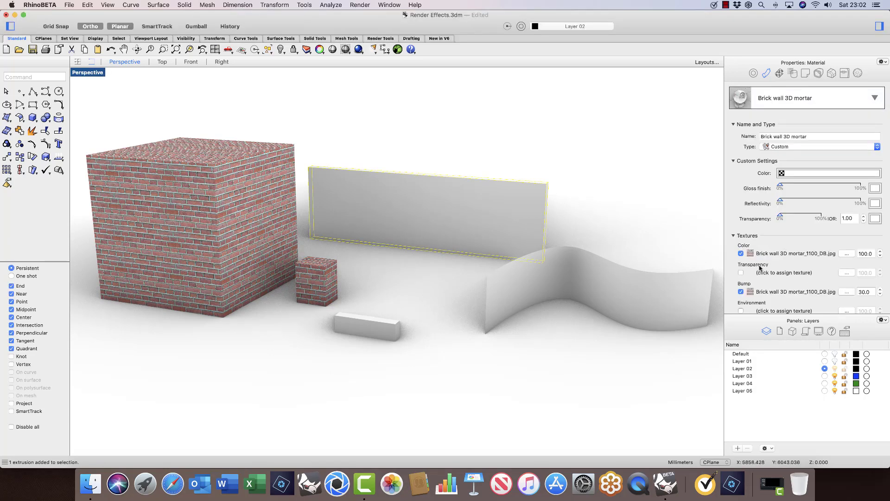
Step: Assign the Brick wall 3D mortar material to the curved wall and the low bar, and save the model
{"action": "left_click", "coordinate": [605, 289]}
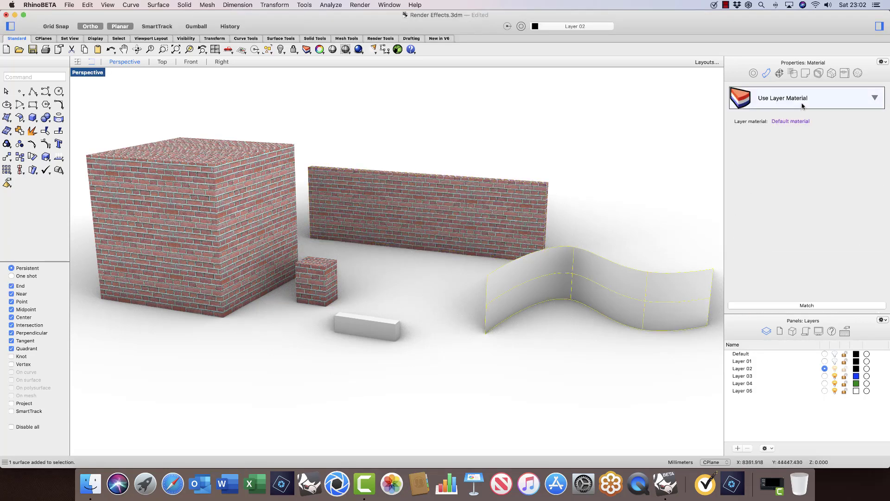
{"action": "left_click", "coordinate": [803, 105]}
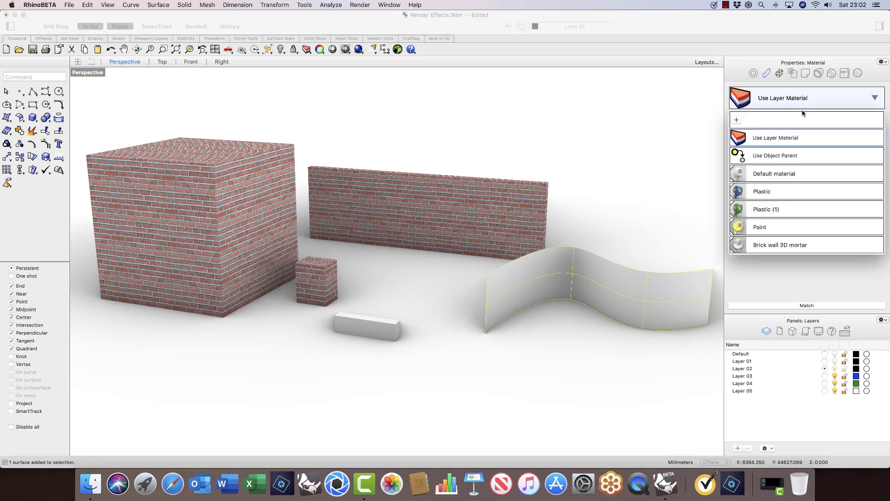
{"action": "left_click", "coordinate": [785, 244]}
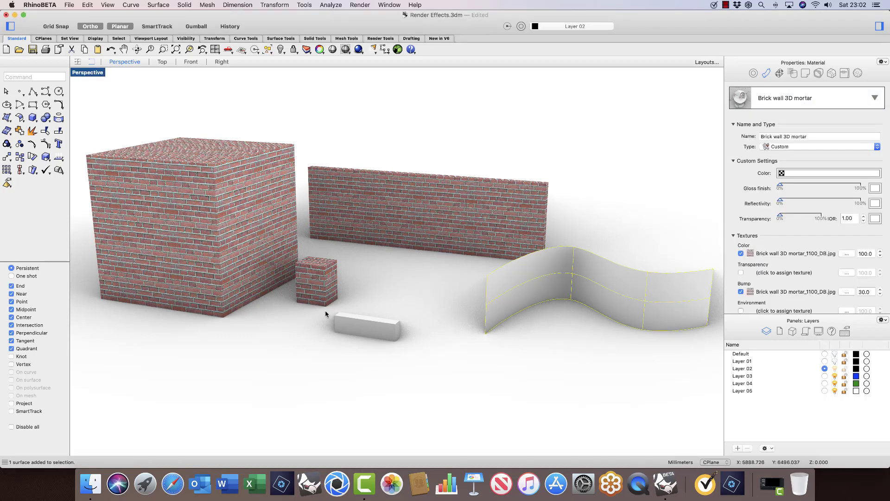
{"action": "left_click", "coordinate": [393, 332]}
{"action": "left_click", "coordinate": [789, 105]}
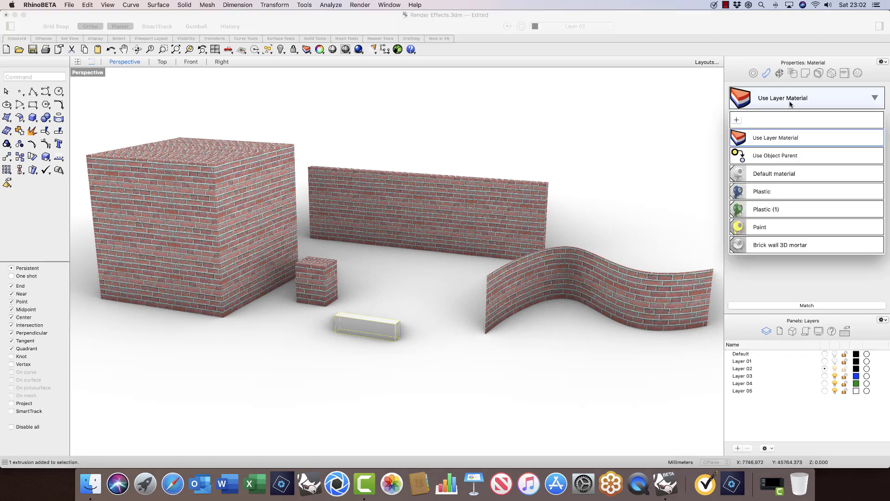
{"action": "left_click", "coordinate": [791, 250]}
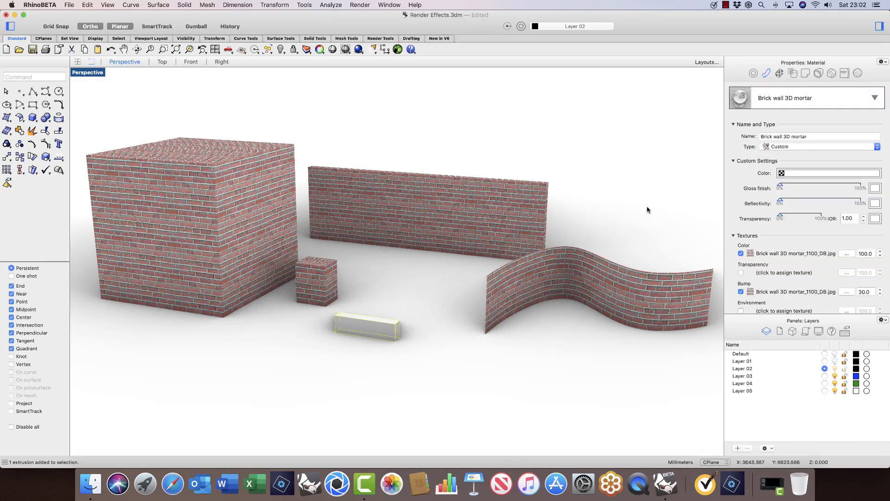
{"action": "key", "text": "Escape"}
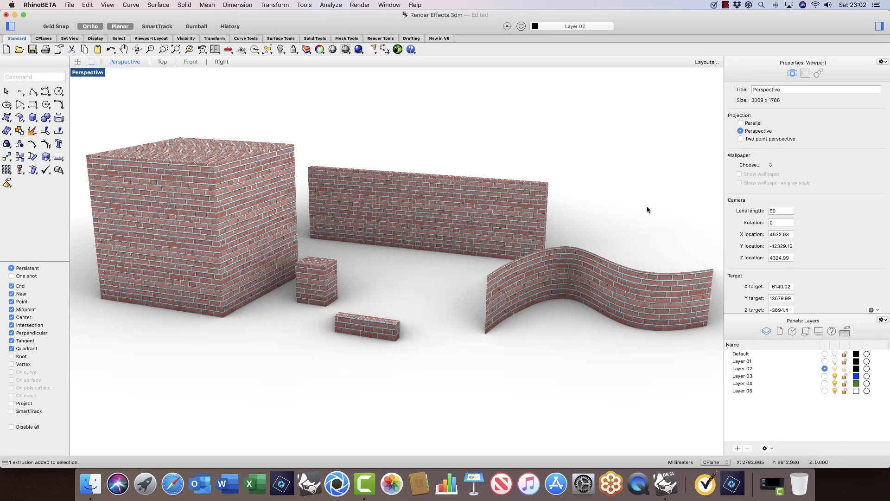
{"action": "key", "text": "super+s"}
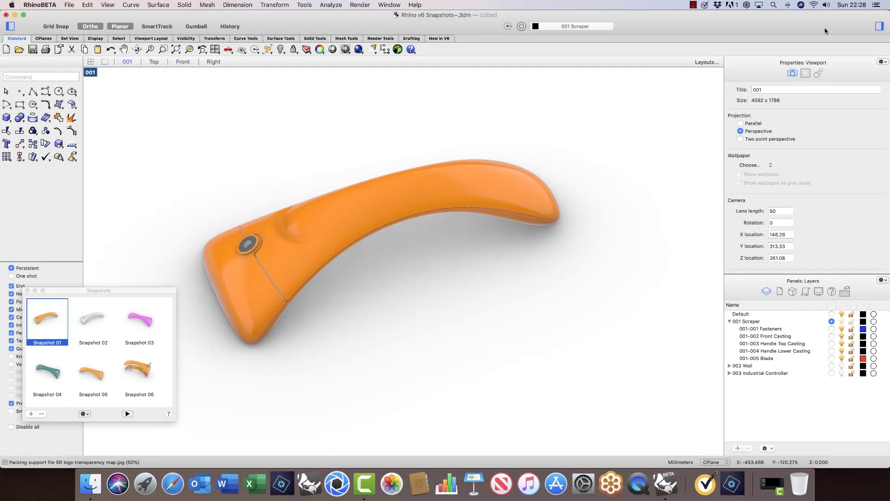
Step: Hide both sidebars and restore Snapshot 02 through Snapshot 06 of the scraper model in turn
{"action": "left_click", "coordinate": [880, 27]}
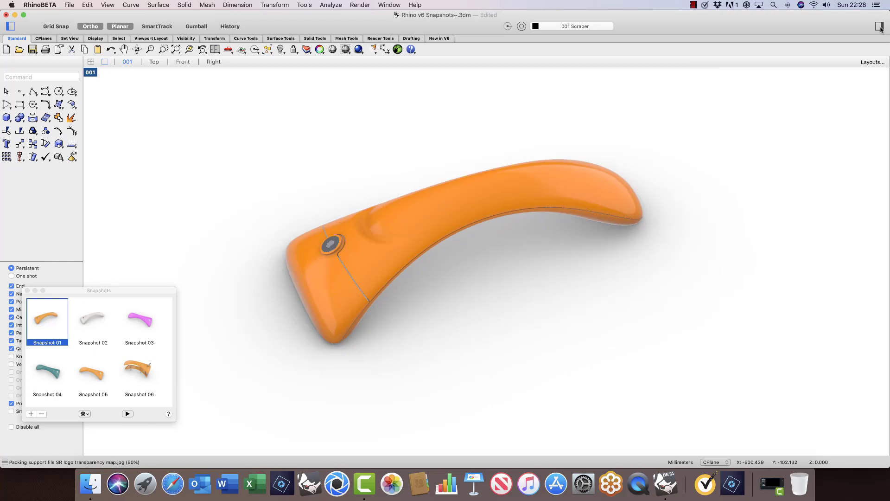
{"action": "left_click", "coordinate": [10, 28]}
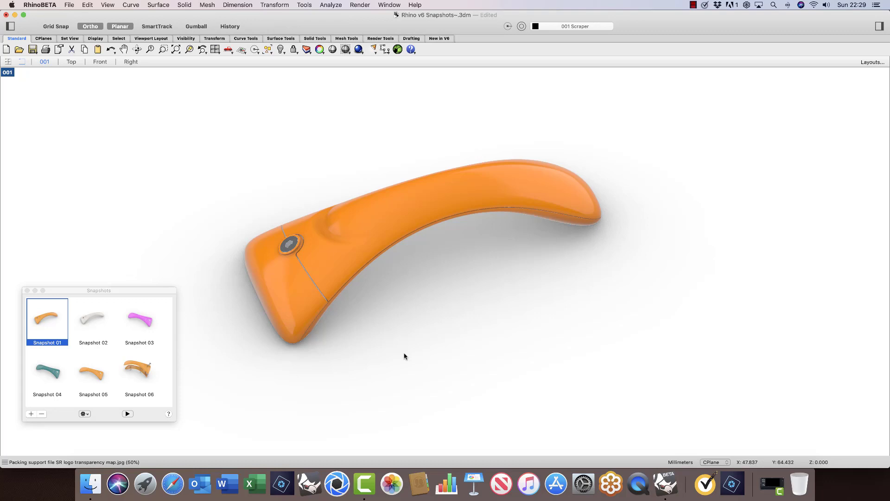
{"action": "left_click", "coordinate": [94, 326]}
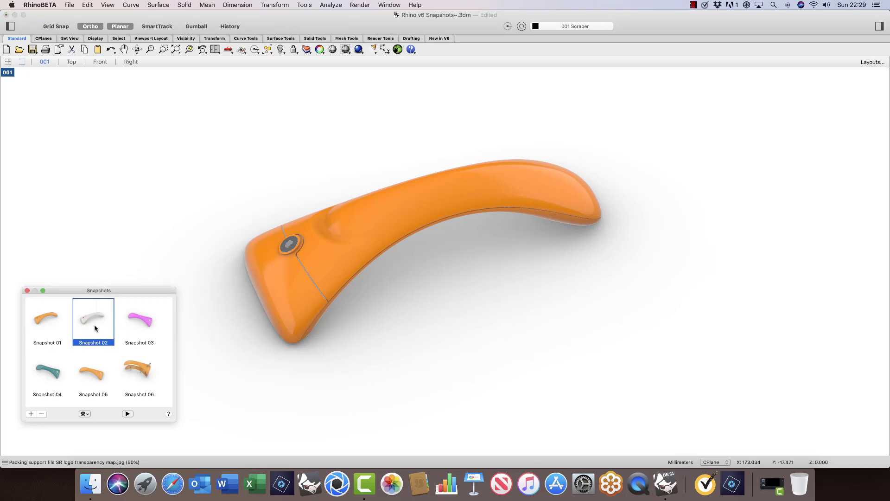
{"action": "left_click", "coordinate": [133, 331]}
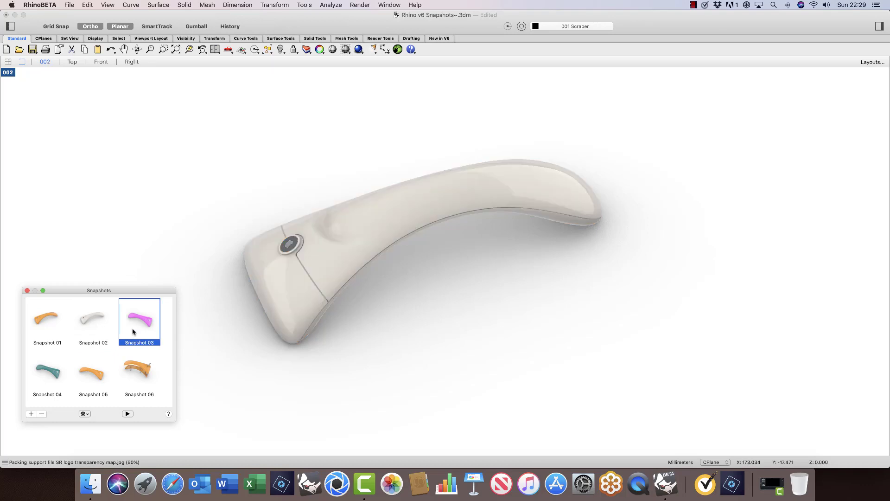
{"action": "left_click", "coordinate": [45, 375]}
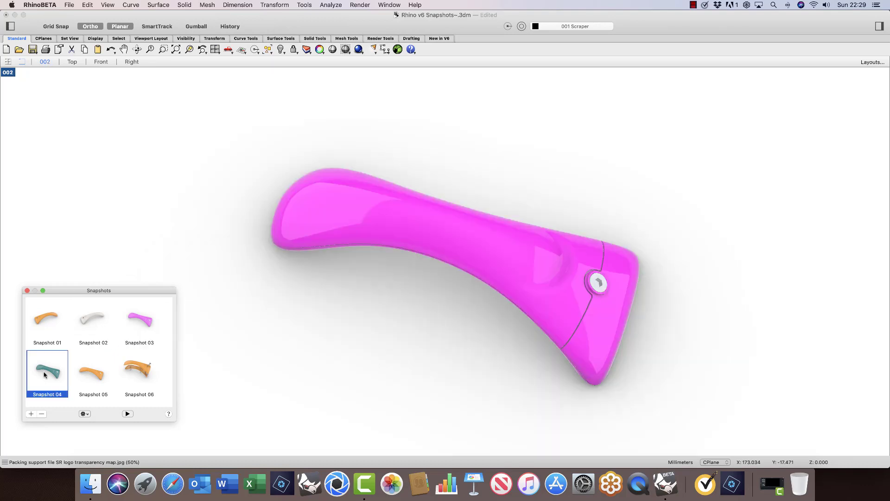
{"action": "left_click", "coordinate": [87, 378]}
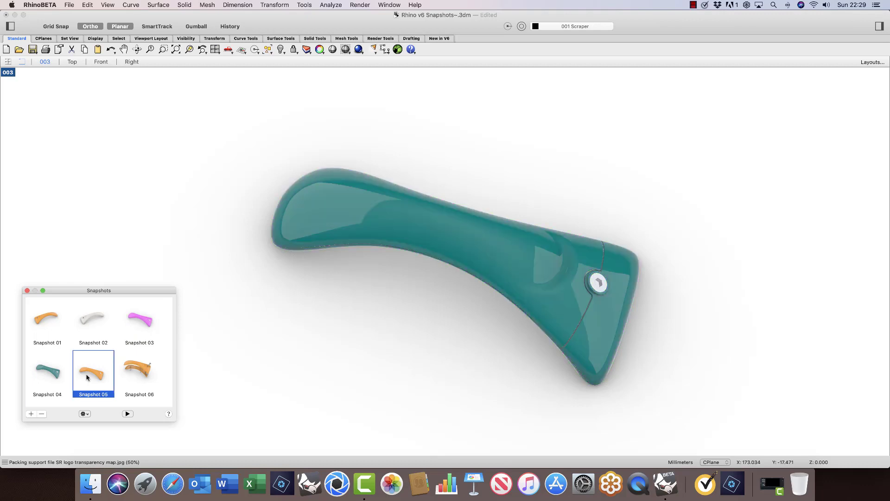
{"action": "left_click", "coordinate": [126, 378]}
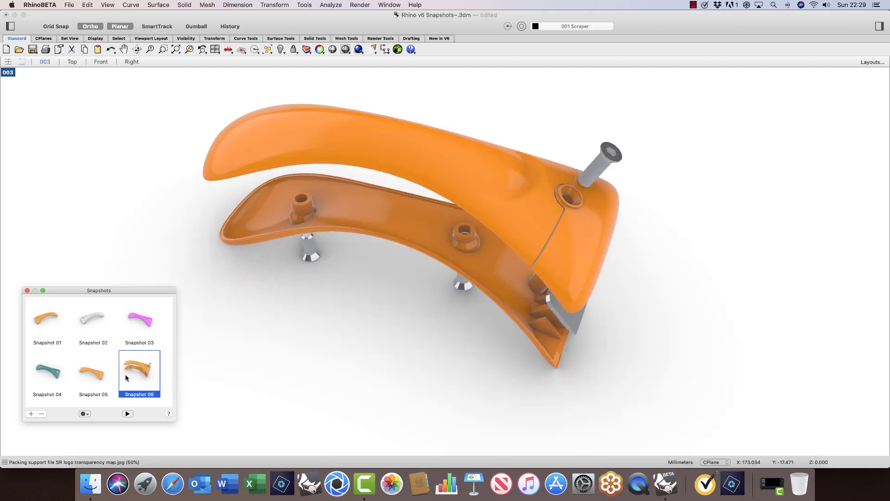